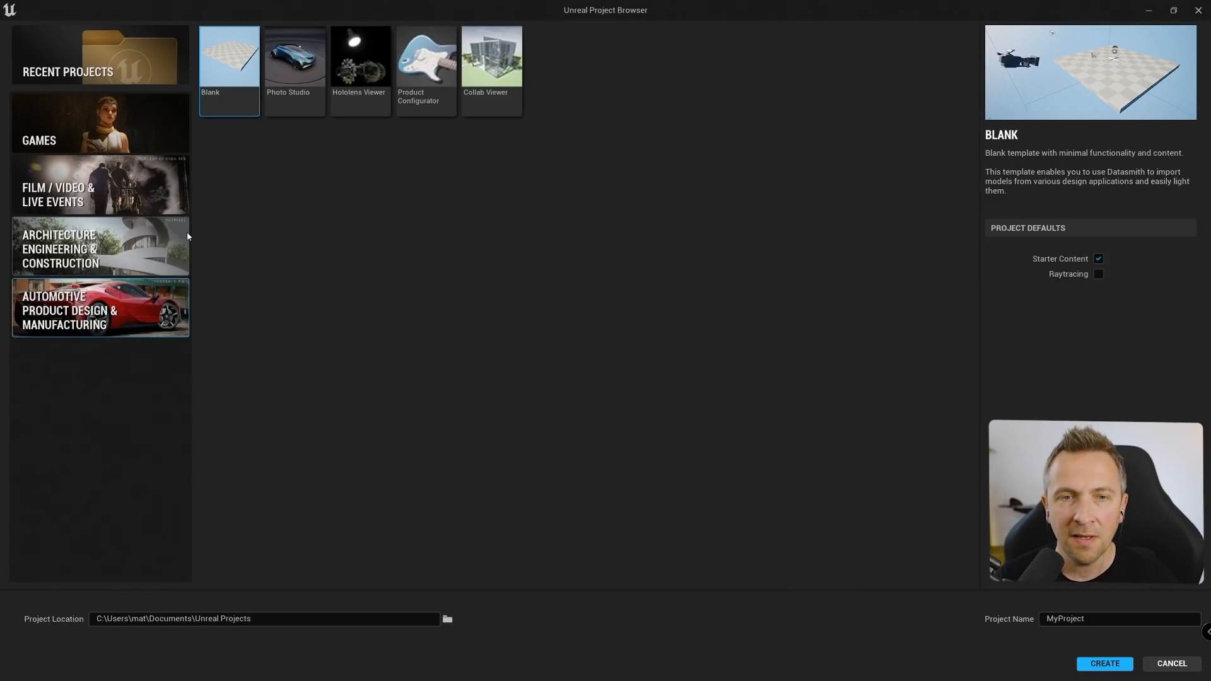
Compare the templates offered in the Games, Film, Architecture and Automotive project categories
left_click(169, 127)
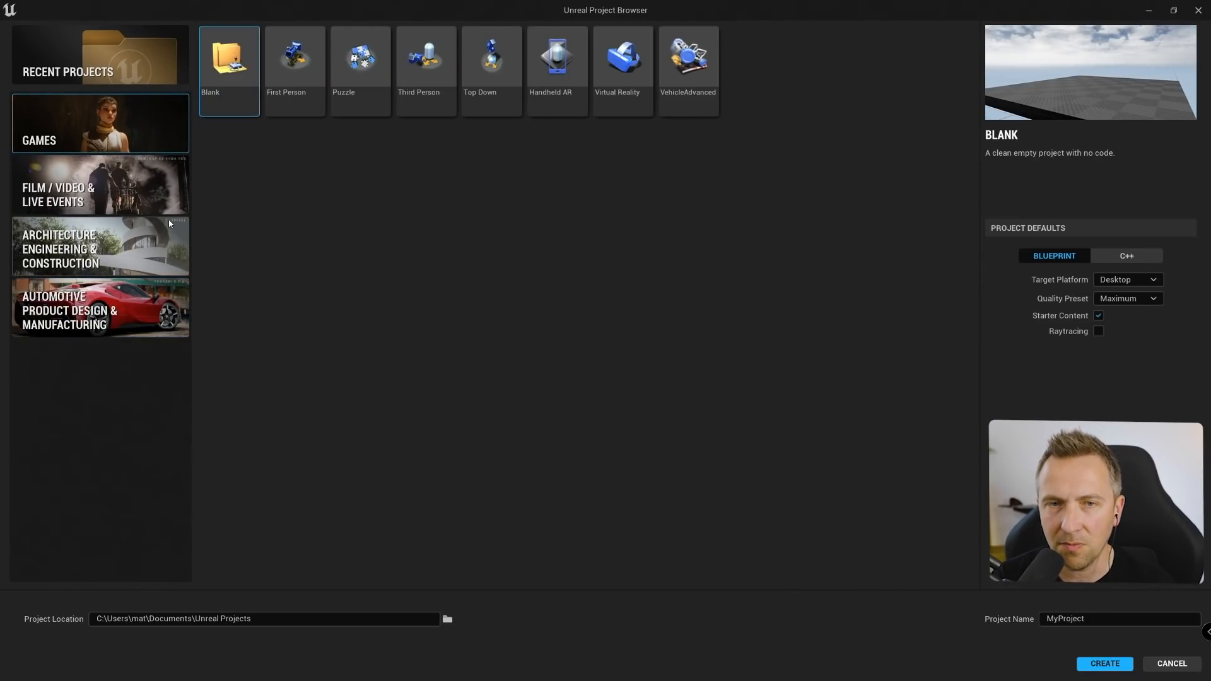
left_click(103, 311)
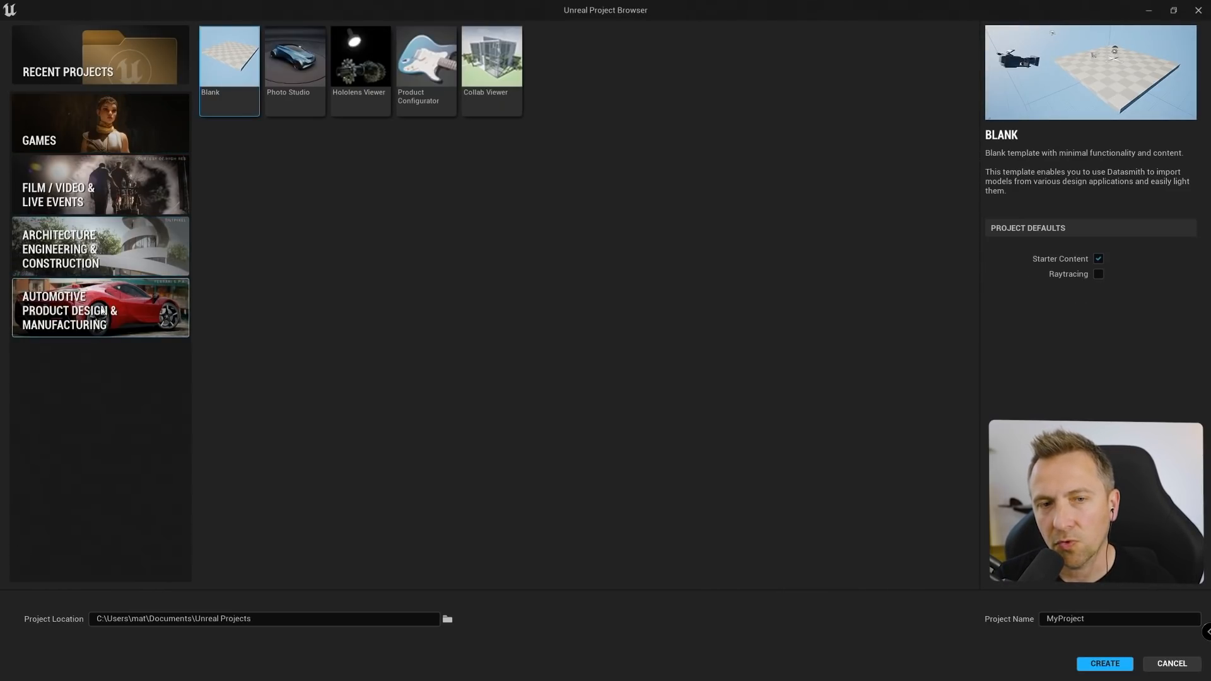
left_click(106, 166)
left_click(109, 134)
left_click(114, 179)
left_click(120, 233)
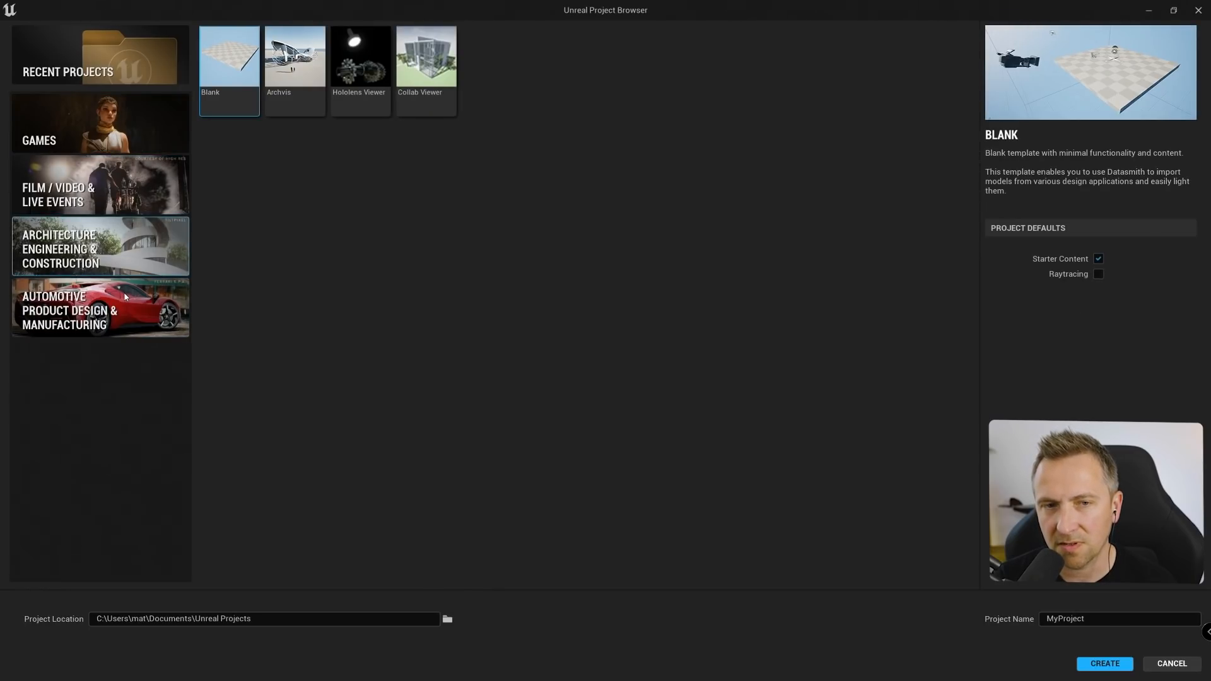
left_click(120, 305)
Create a blank Games project named Interface in the default project location
left_click(128, 123)
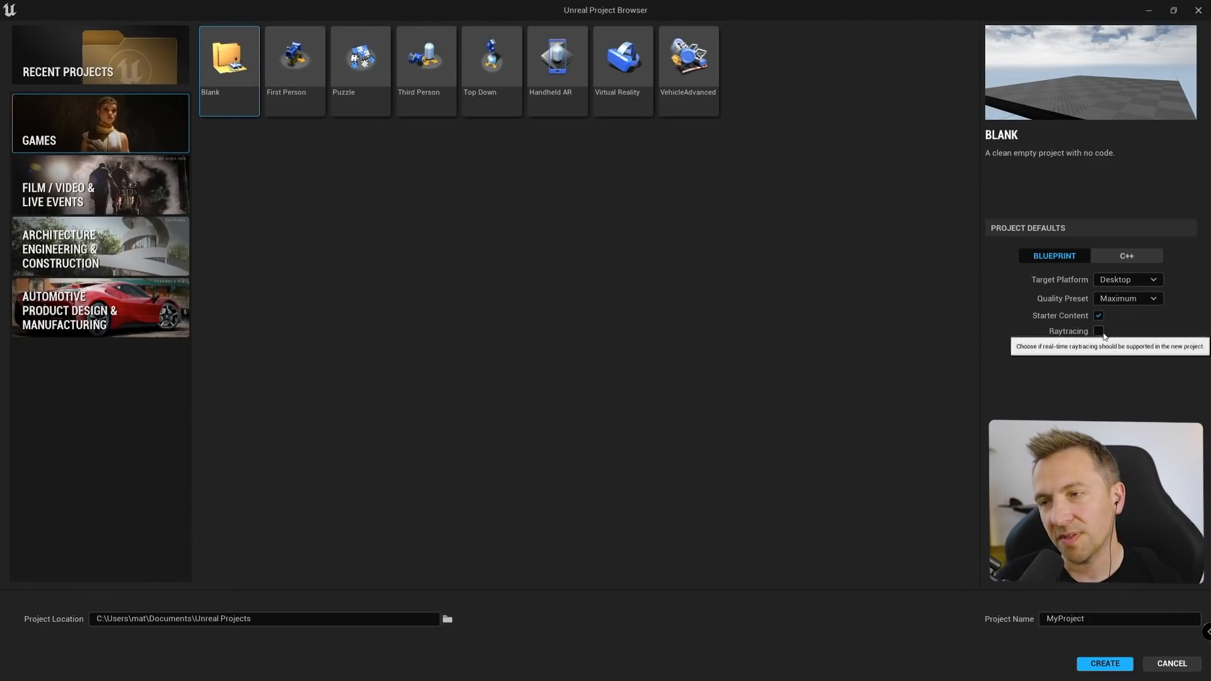
left_click(304, 617)
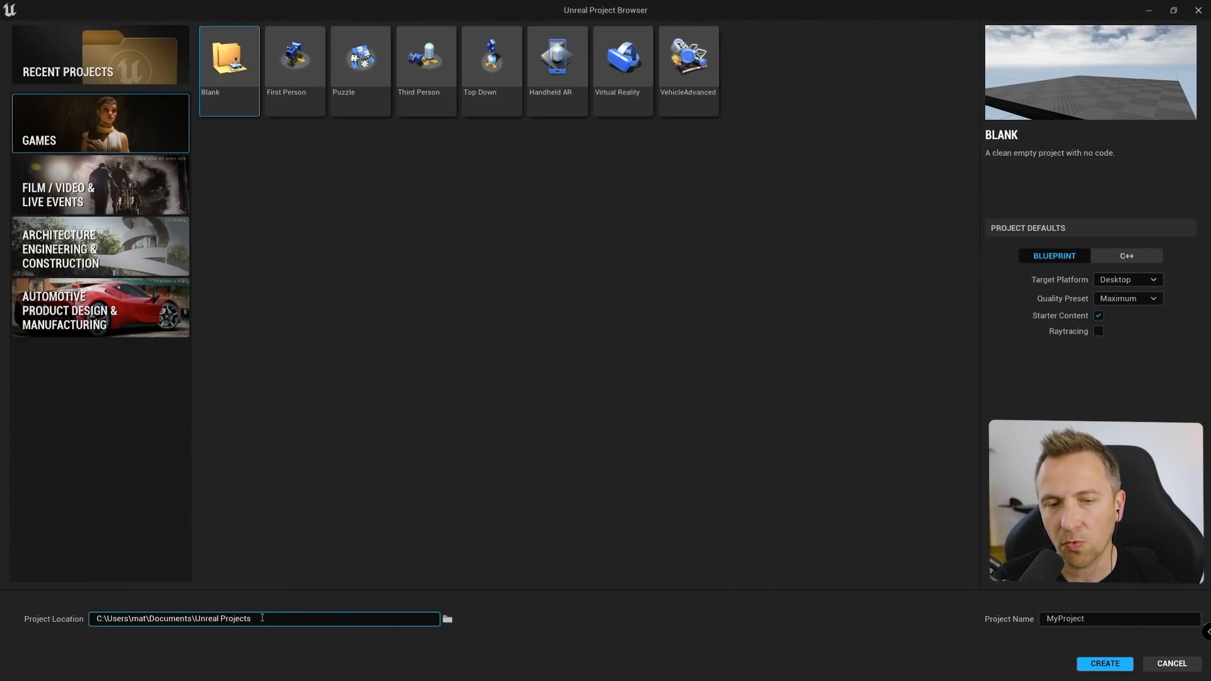
left_click_drag(262, 618, 32, 601)
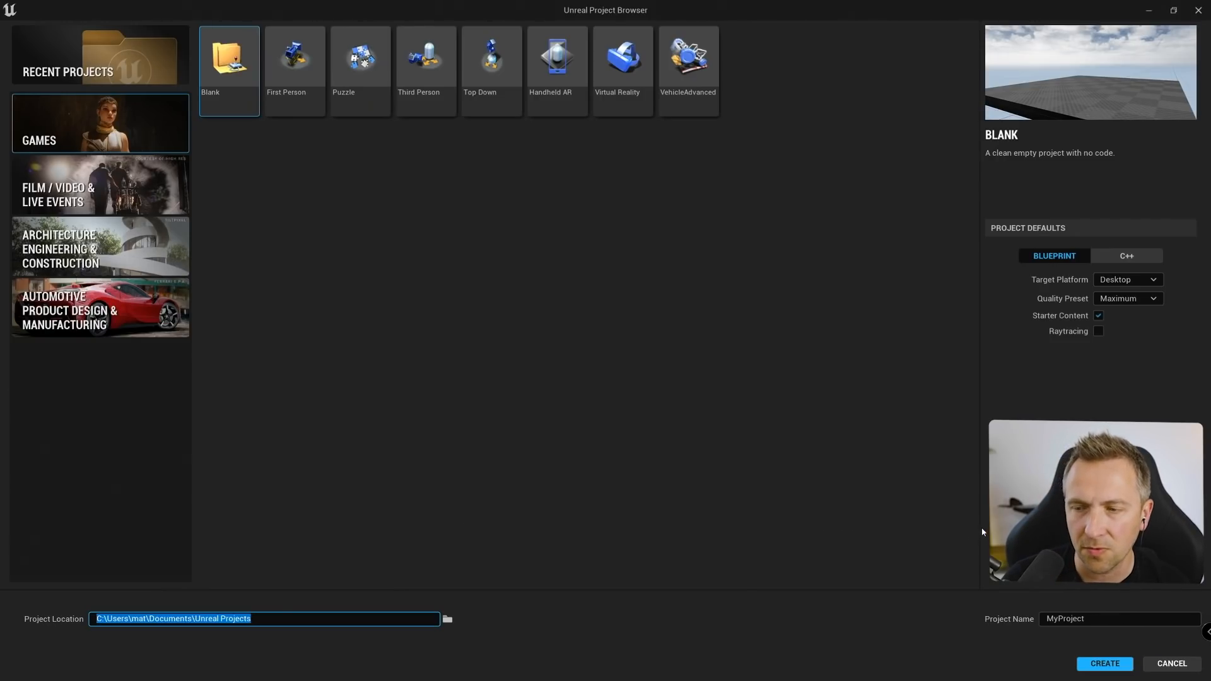
left_click(1092, 618)
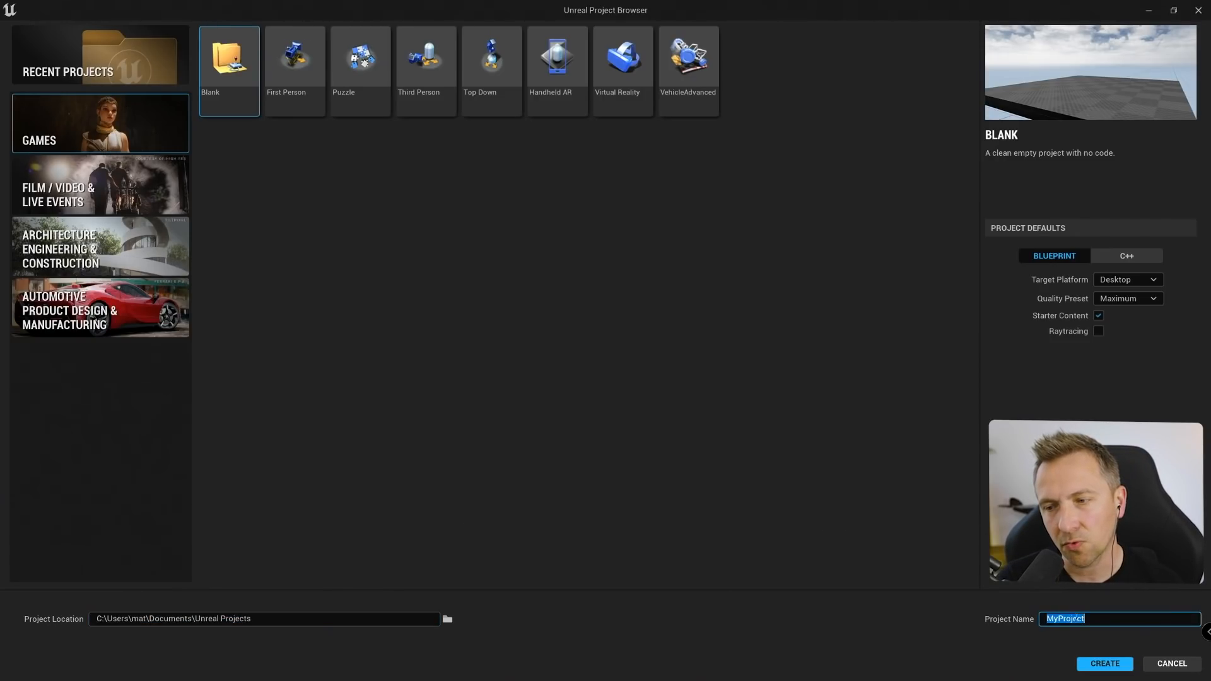
type("Interface")
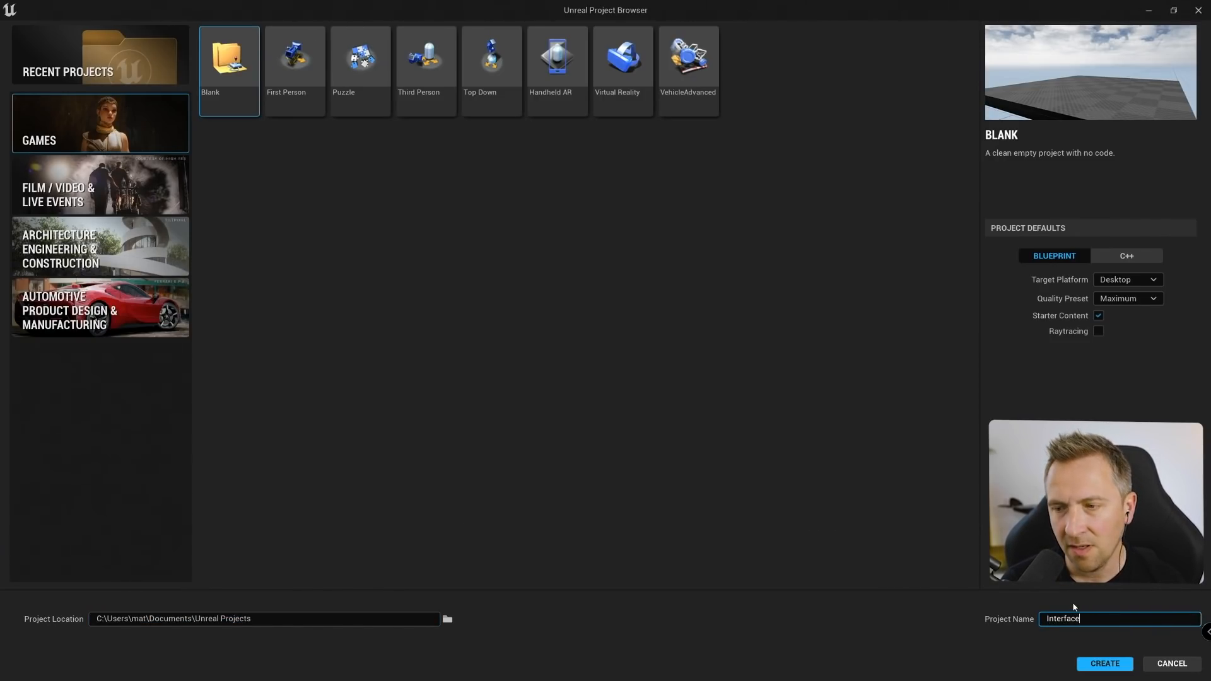
left_click(1106, 664)
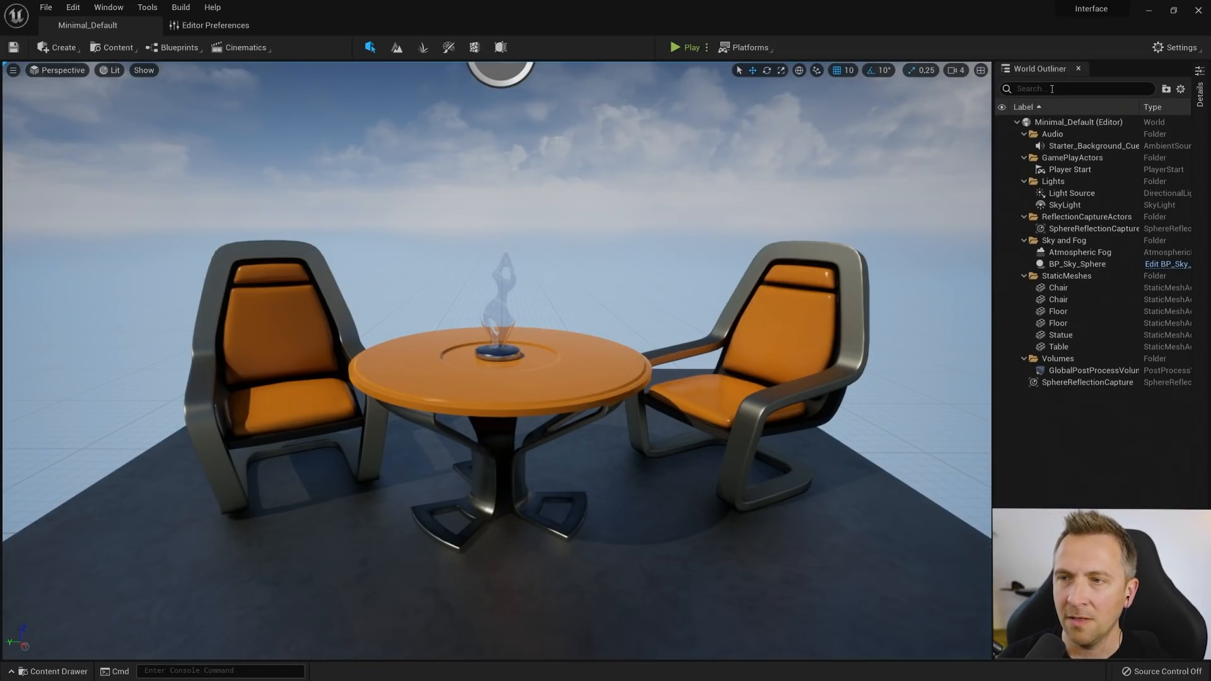
Move the World Outliner to the sidebar and slide it out and back in several times
right_click(1040, 71)
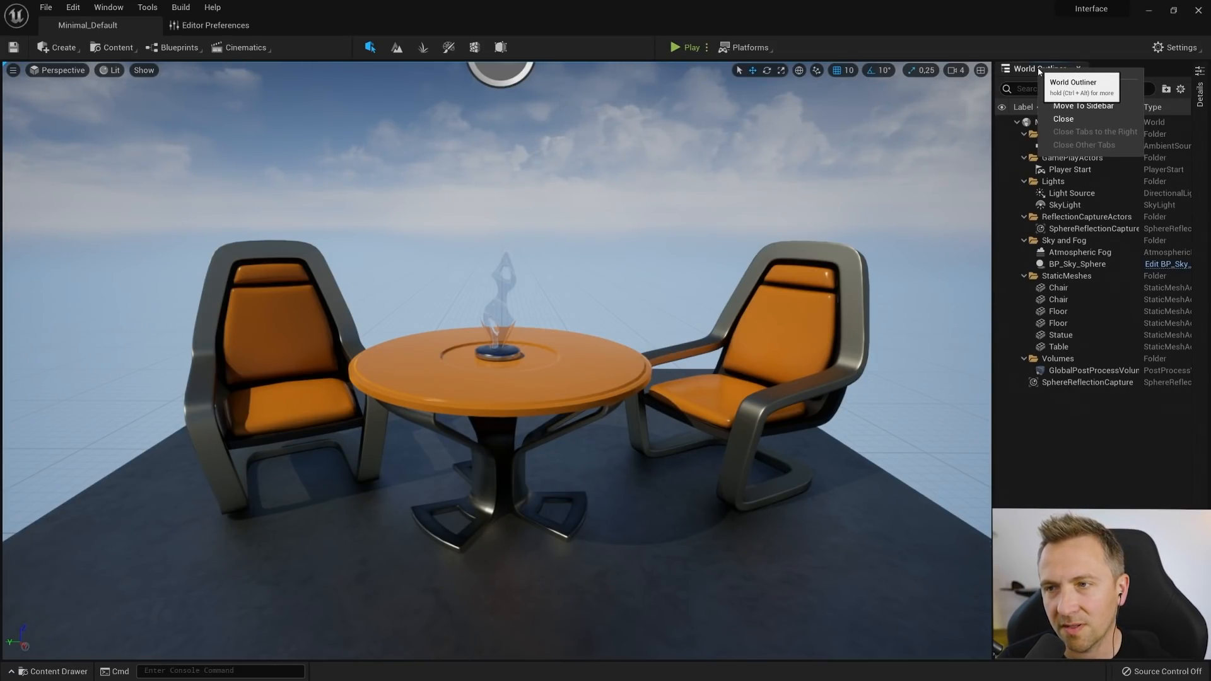
left_click(1098, 108)
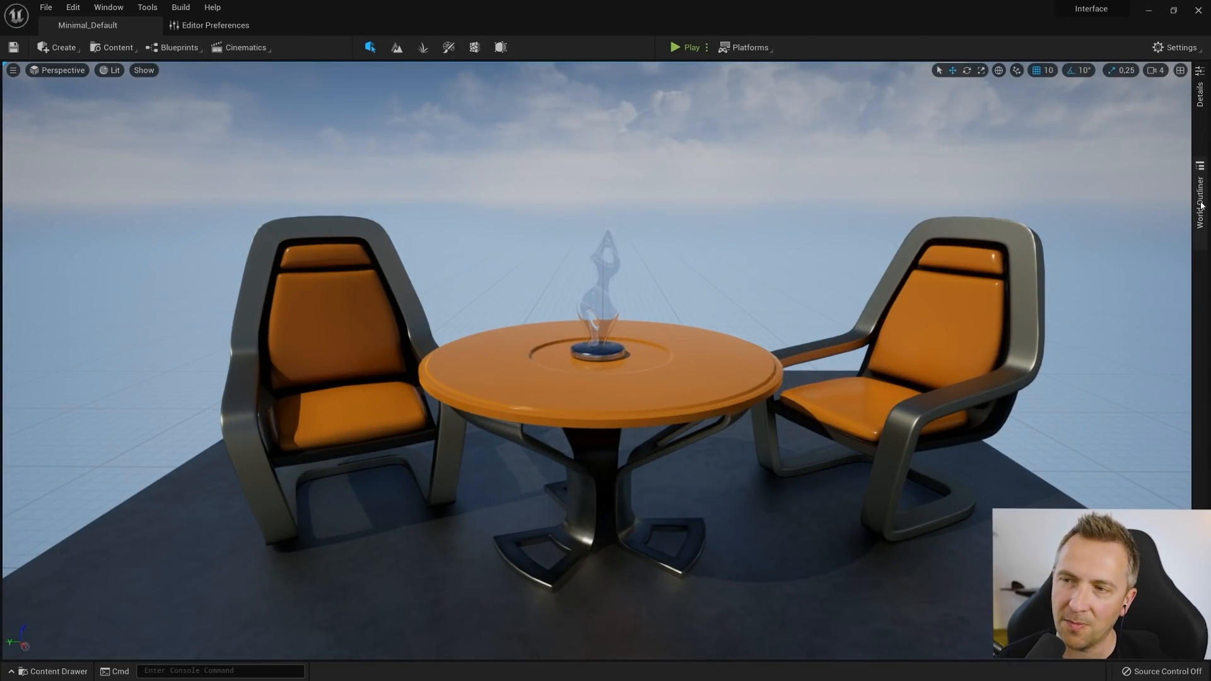
left_click(1201, 203)
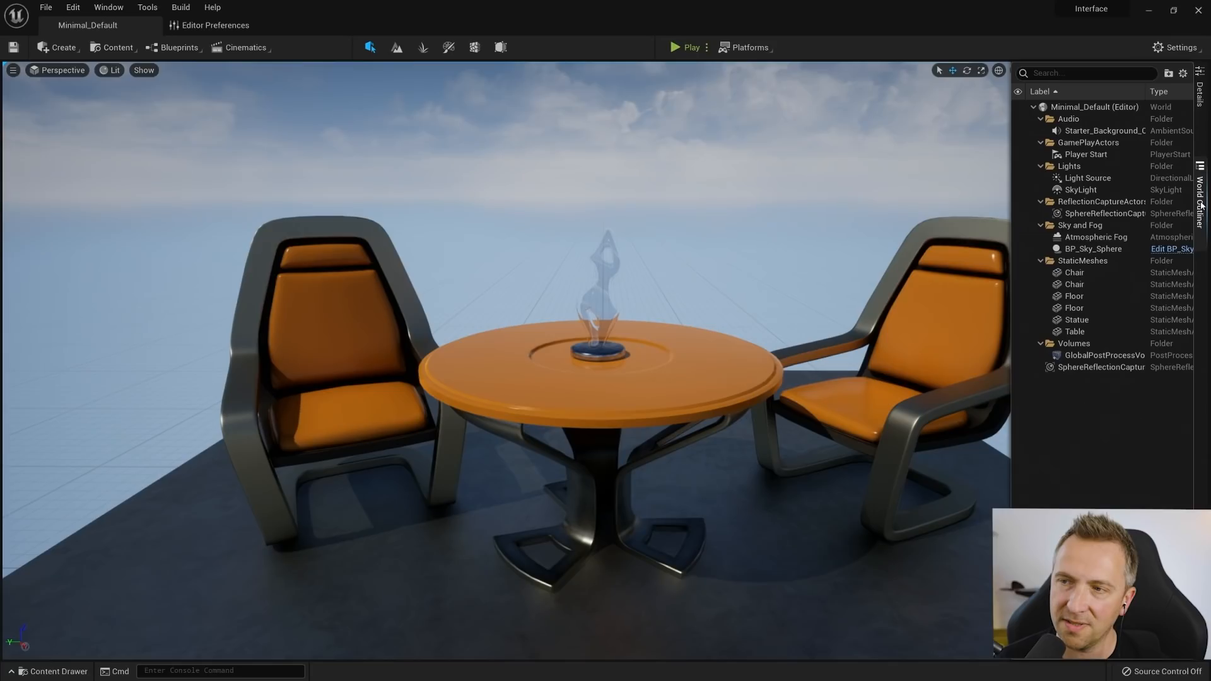
left_click(1201, 204)
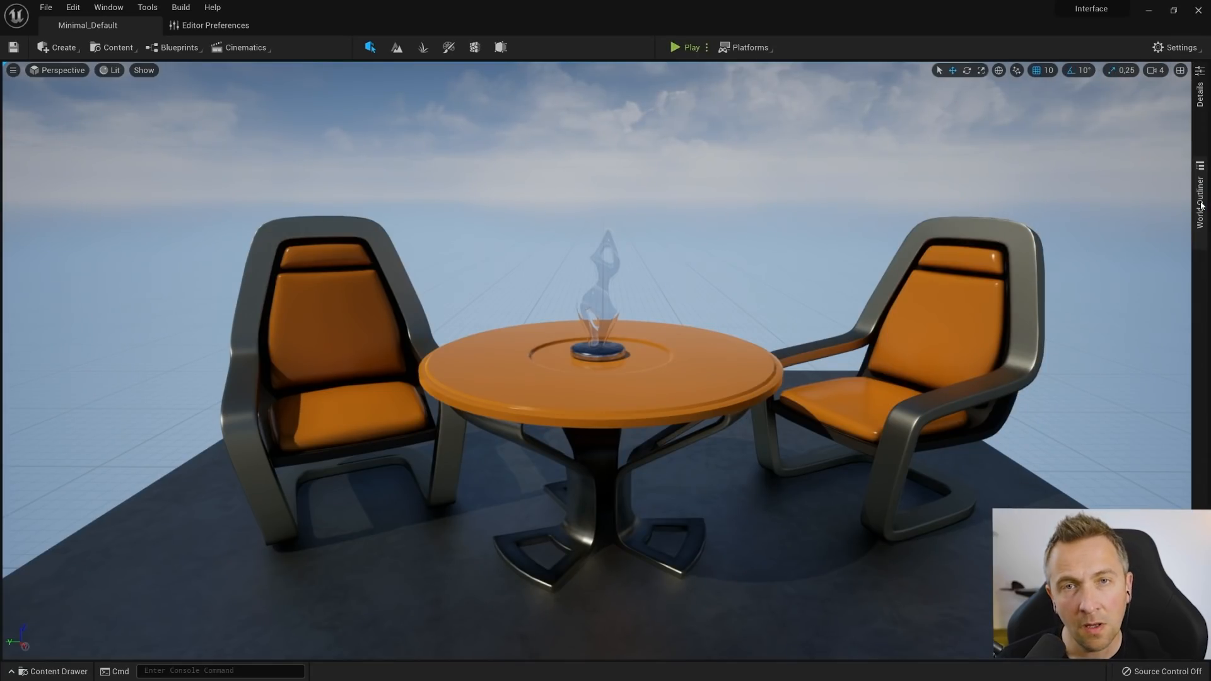
left_click(1200, 203)
left_click(1200, 204)
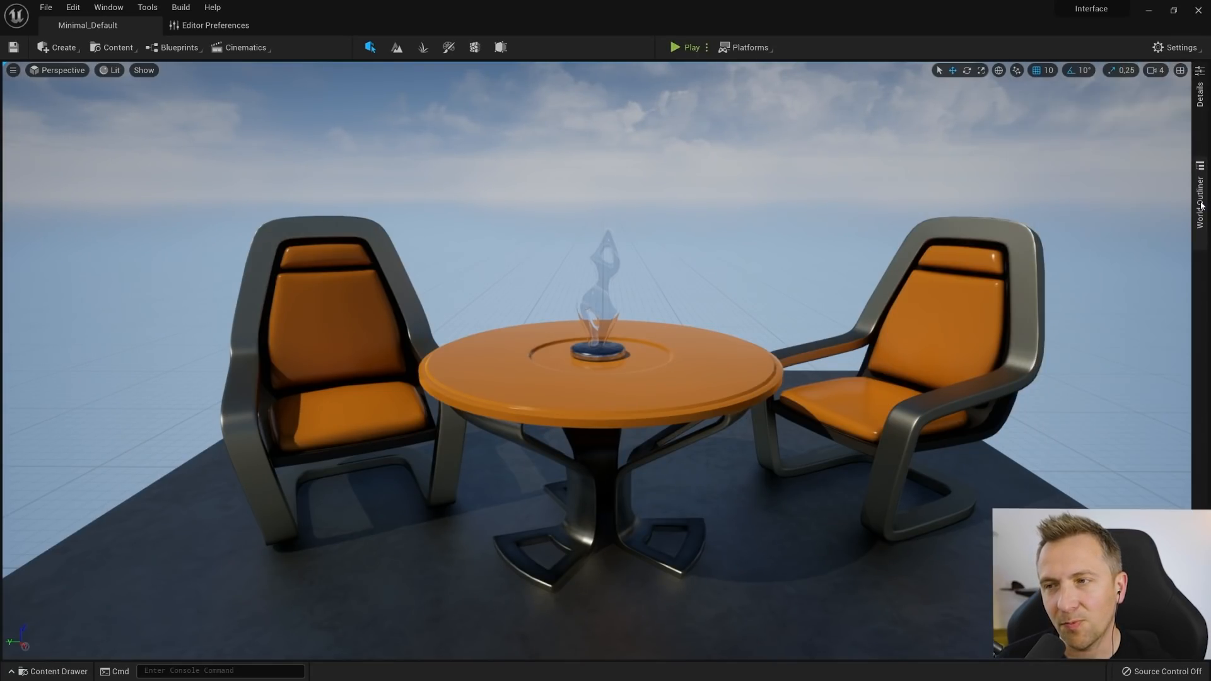
left_click(1201, 204)
left_click(1201, 204)
left_click(1201, 204)
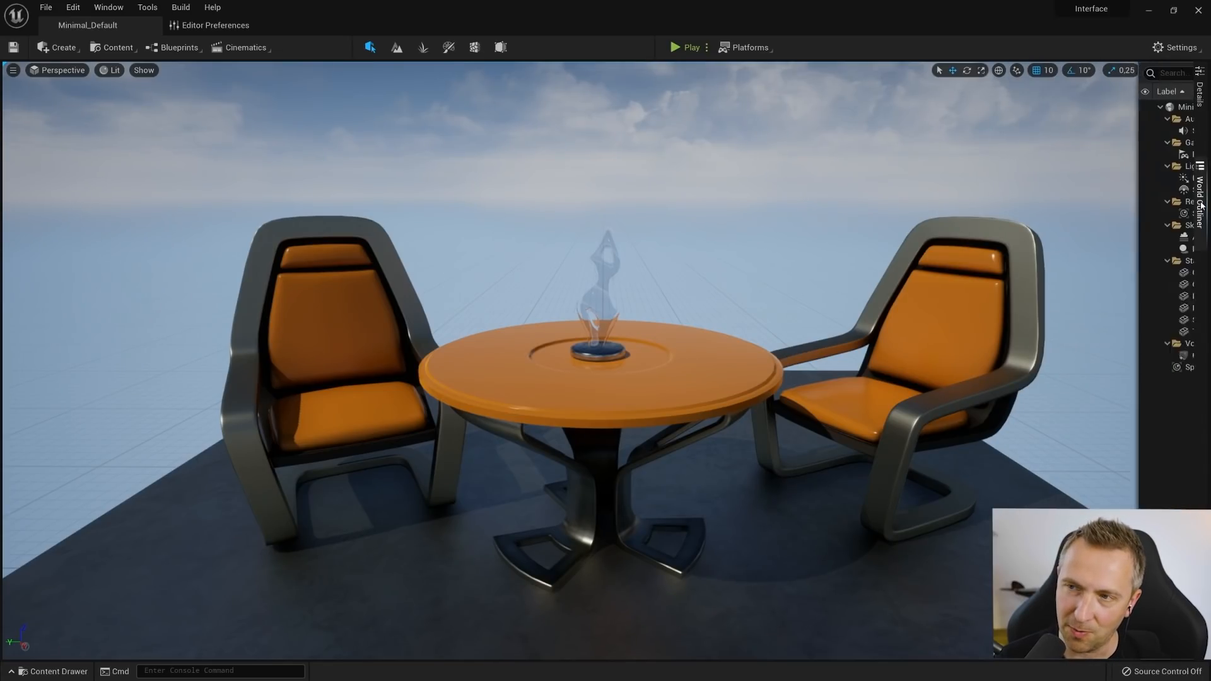
Restore Details from the sidebar to its docked place and send it back to the sidebar
left_click(1204, 96)
right_click(1206, 96)
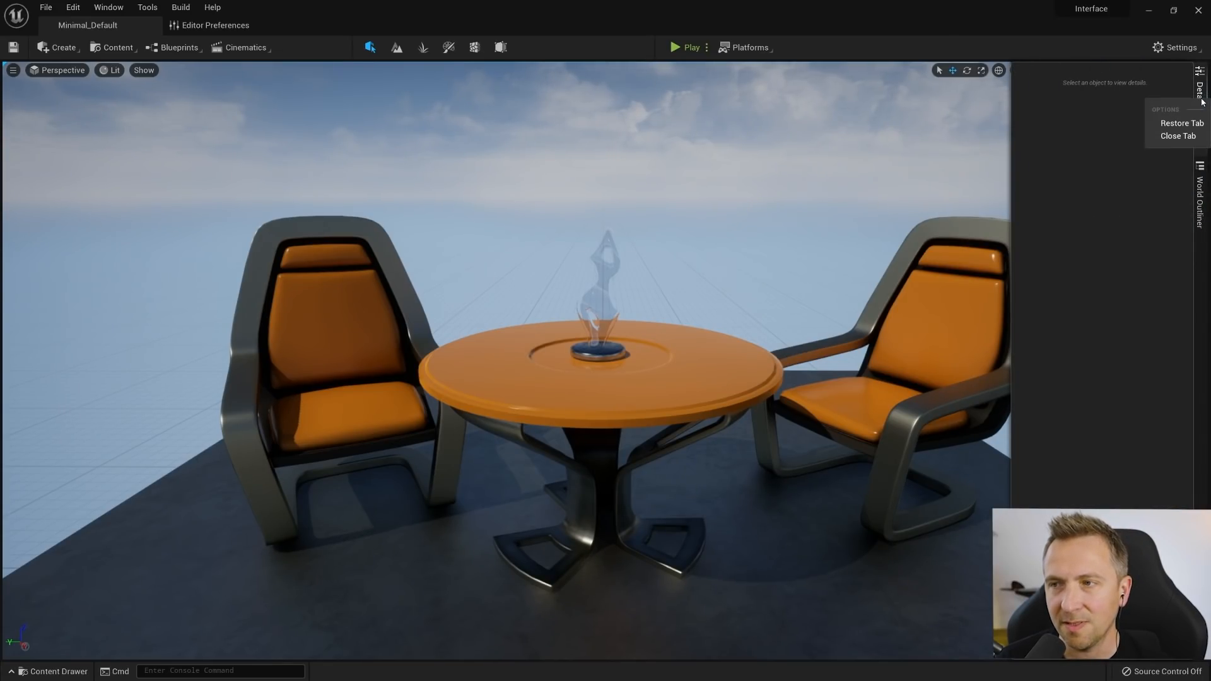
left_click(1176, 123)
right_click(1028, 71)
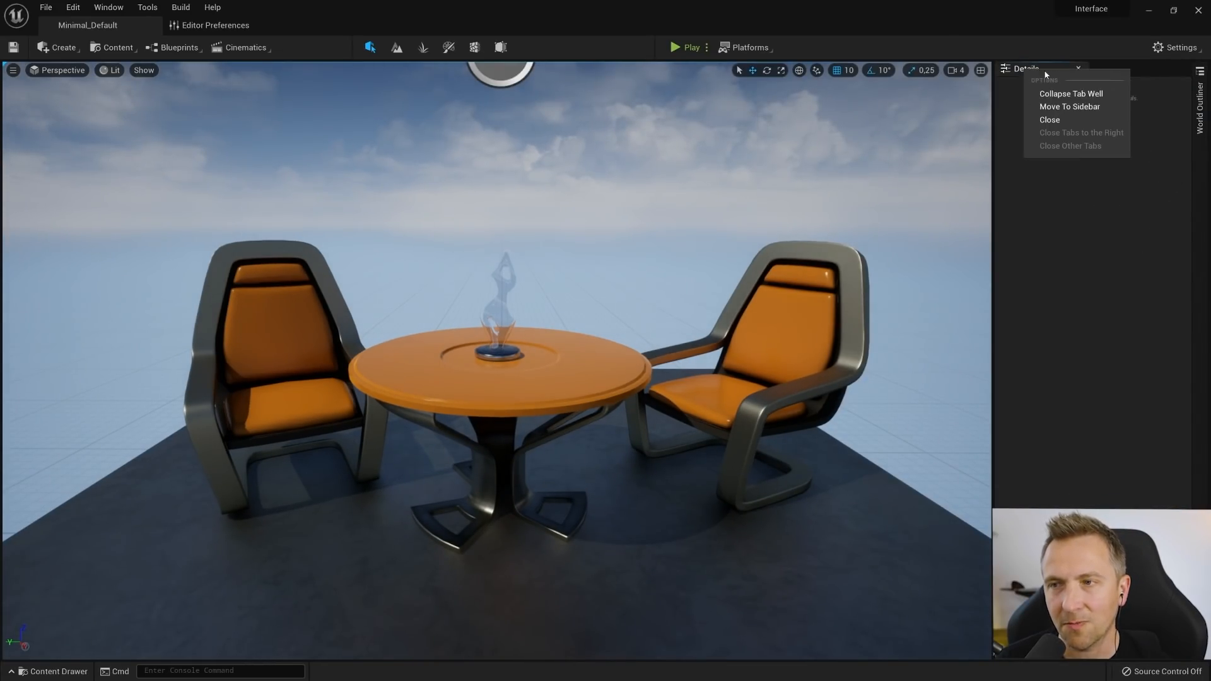
left_click(1082, 104)
Alternate between viewing the collapsed World Outliner and Details, finishing with the World Outliner slid out
left_click(1200, 107)
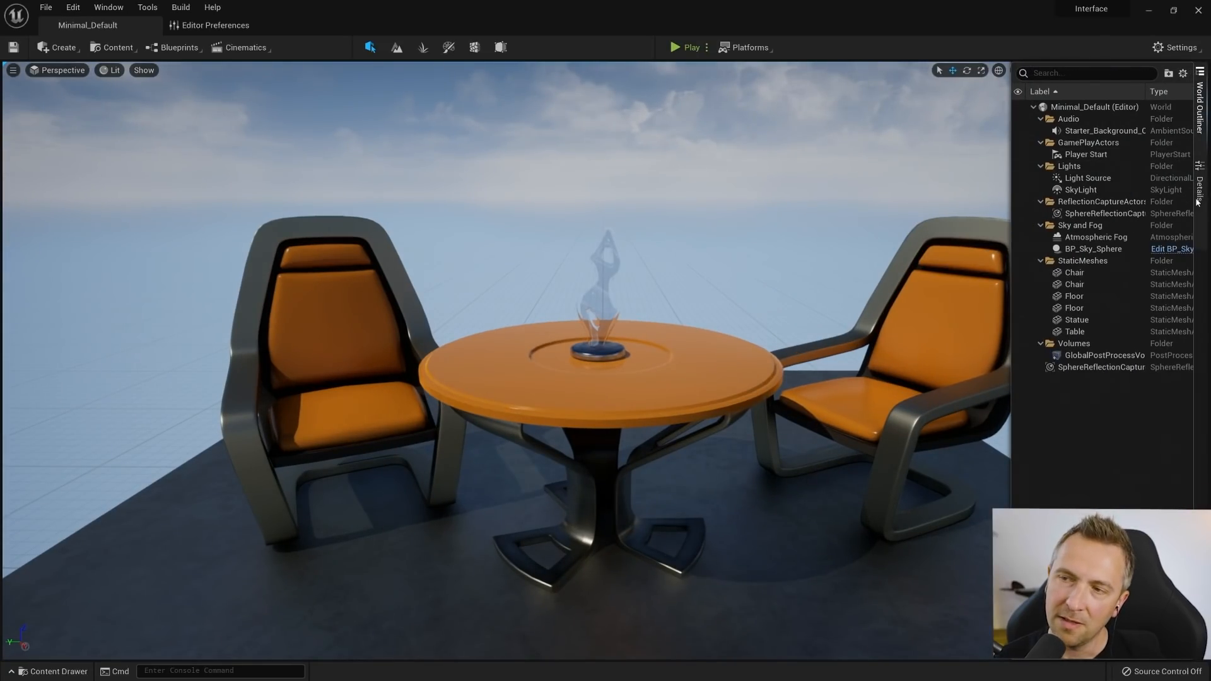
left_click(1200, 182)
left_click(1200, 107)
left_click(1200, 182)
left_click(1206, 124)
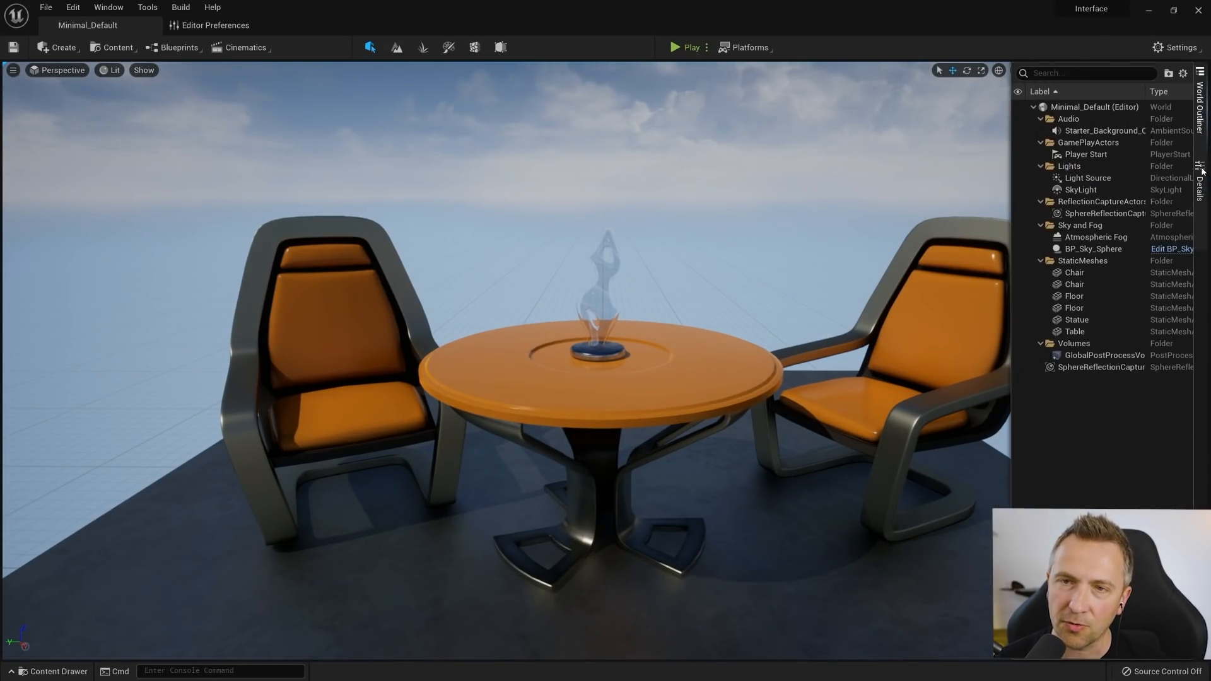
Open Data Layers, dock it beside the viewport and move it to the sidebar
left_click(108, 7)
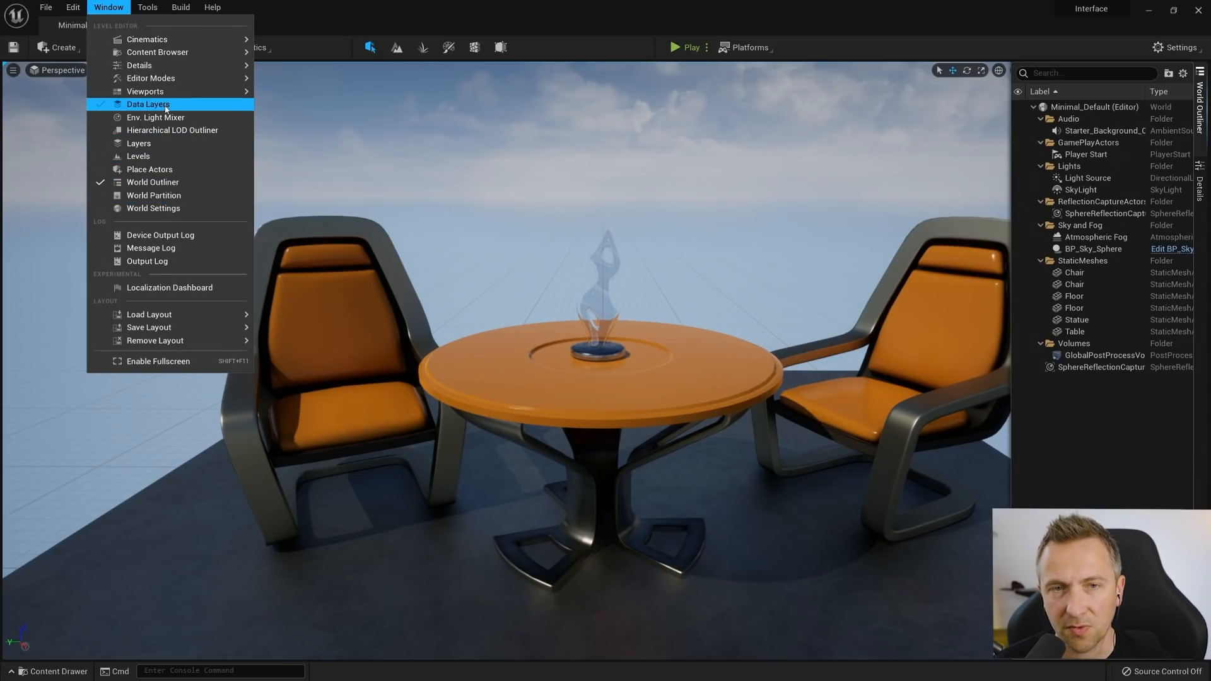
left_click(148, 104)
left_click_drag(464, 172, 1048, 284)
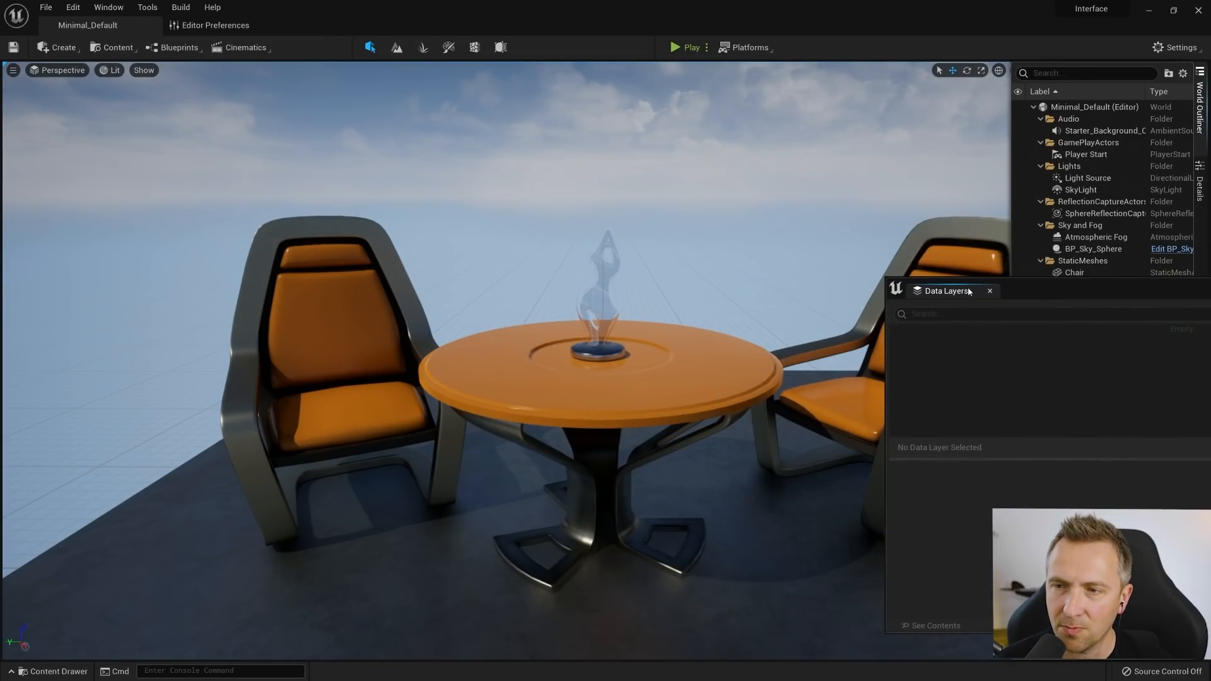
right_click(952, 292)
left_click(1093, 289)
left_click_drag(935, 289, 1208, 183)
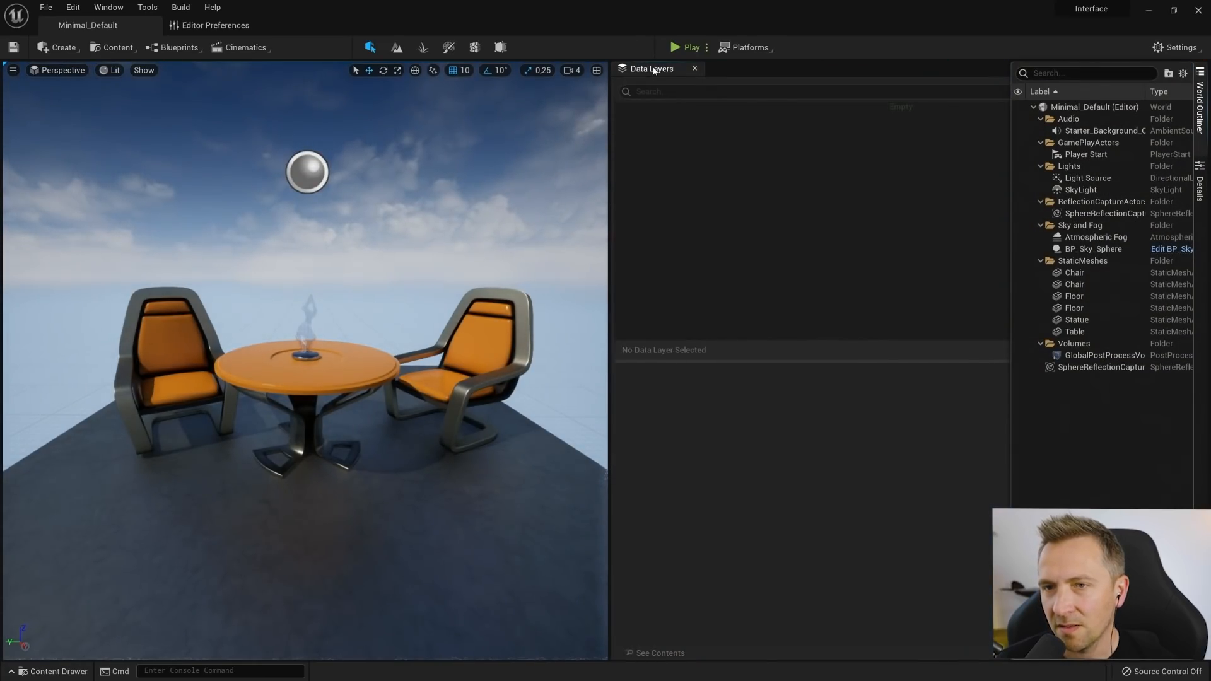
right_click(654, 71)
left_click(710, 104)
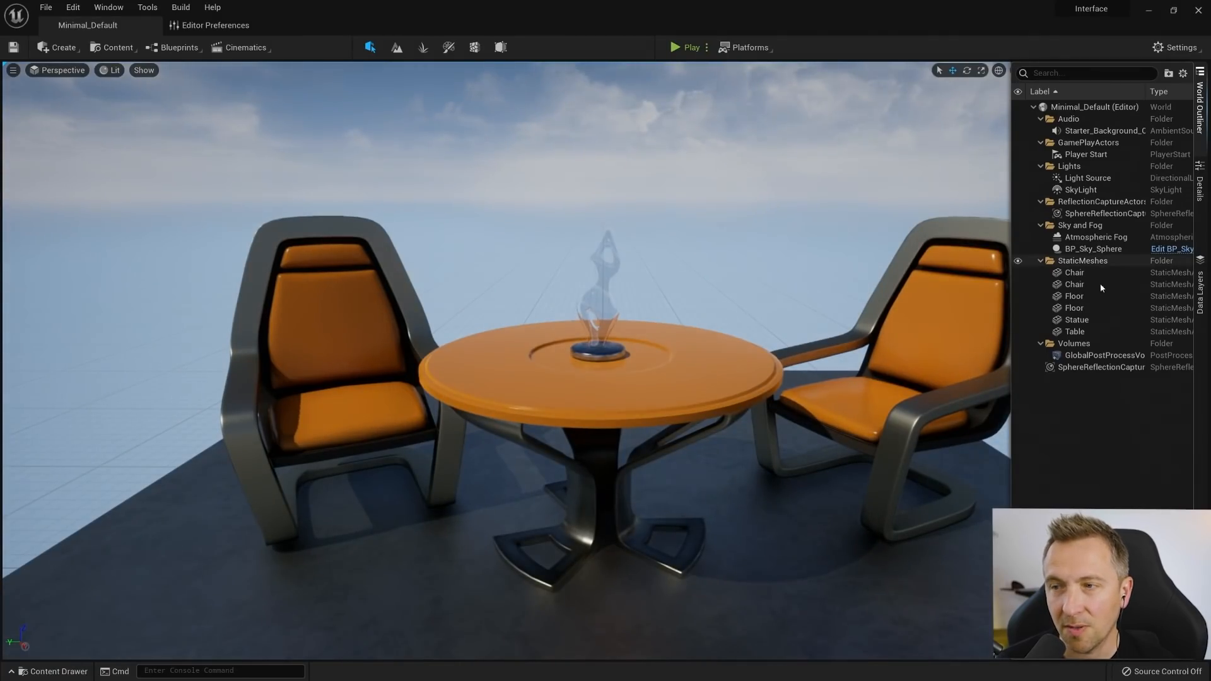
Collapse the World Outliner, view Data Layers from the sidebar and select the left chair in the viewport
left_click(1204, 116)
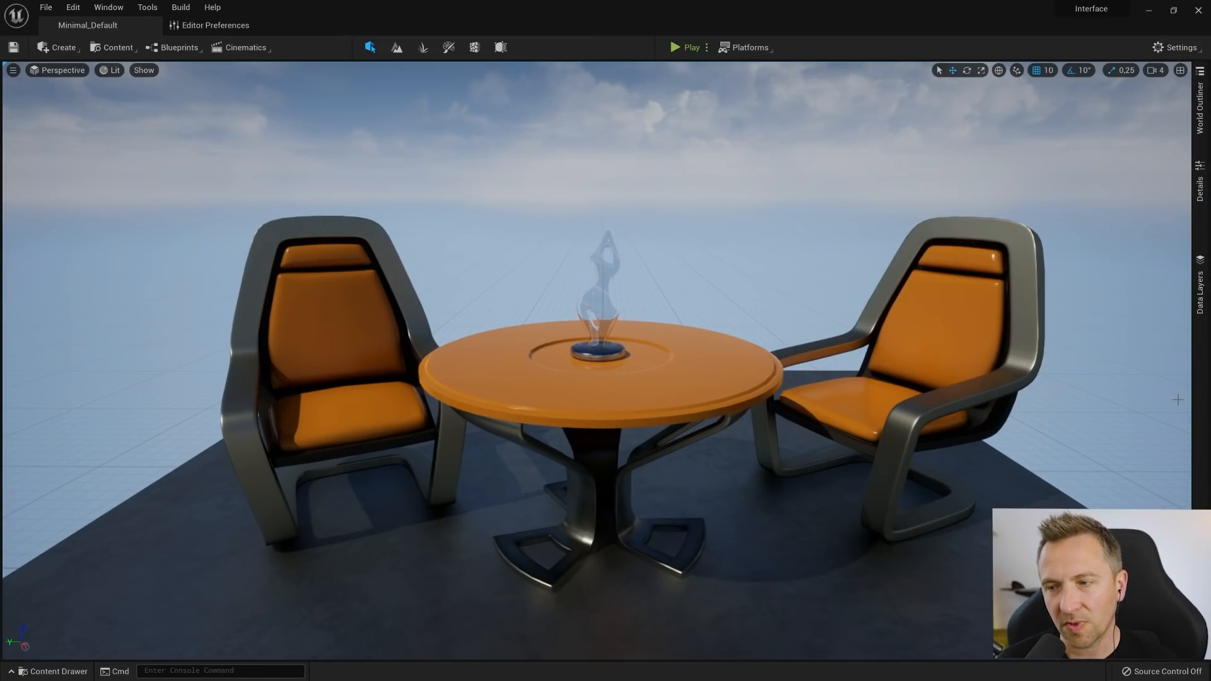
mouse_move(1205, 303)
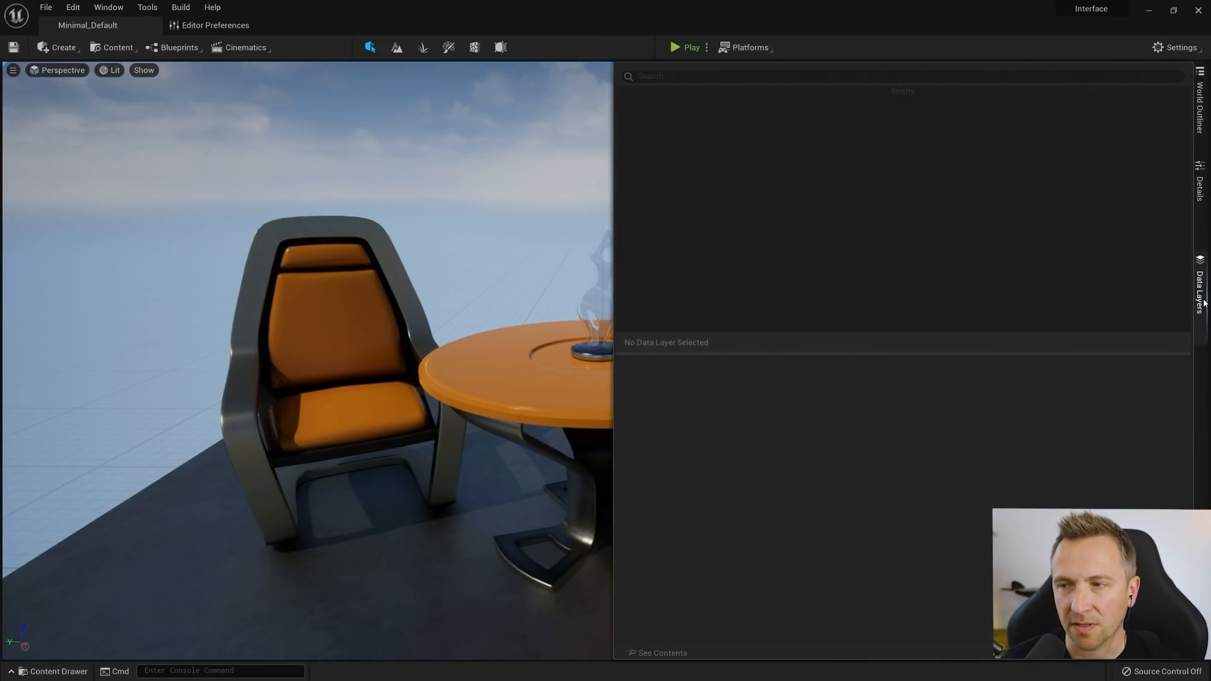
left_click(344, 253)
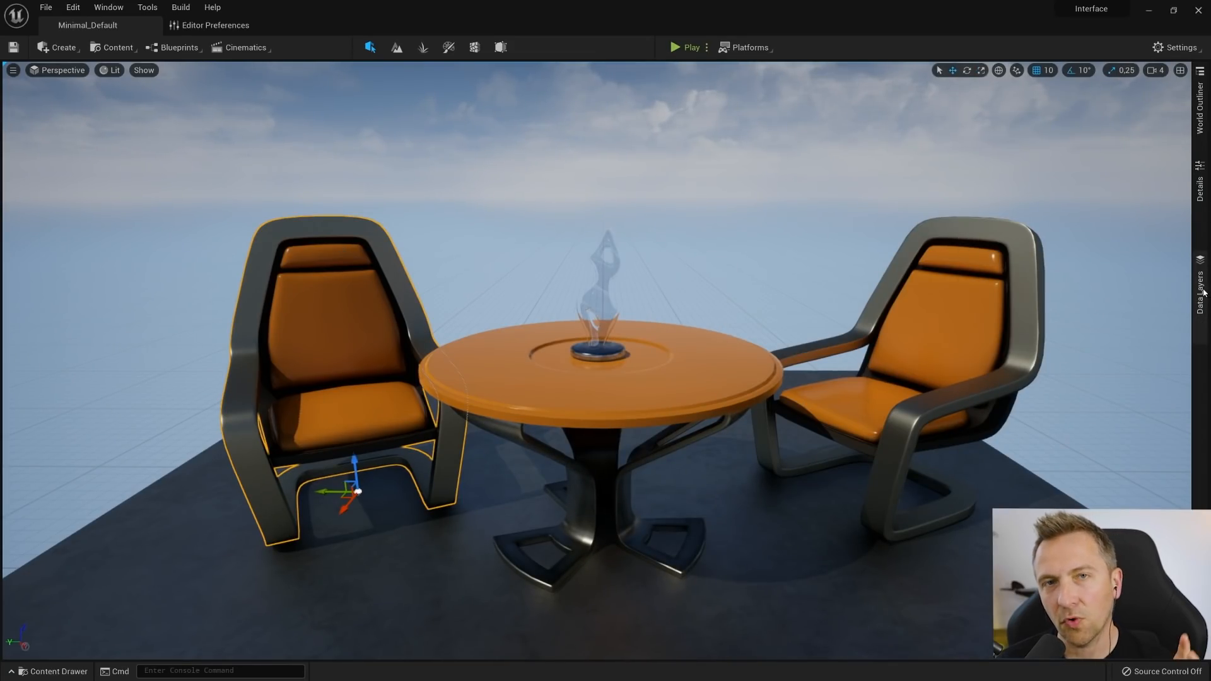
Restore Data Layers from the sidebar, undock it as a floating window and close it
right_click(1203, 294)
left_click(1181, 314)
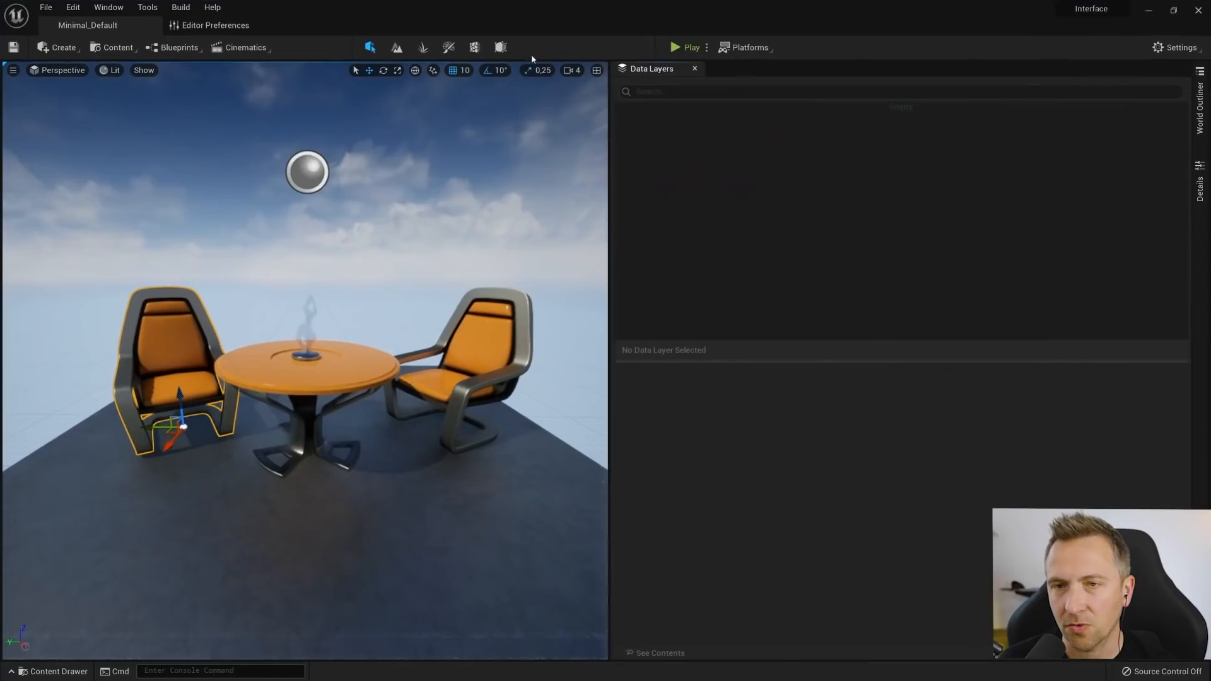
left_click_drag(659, 69, 548, 142)
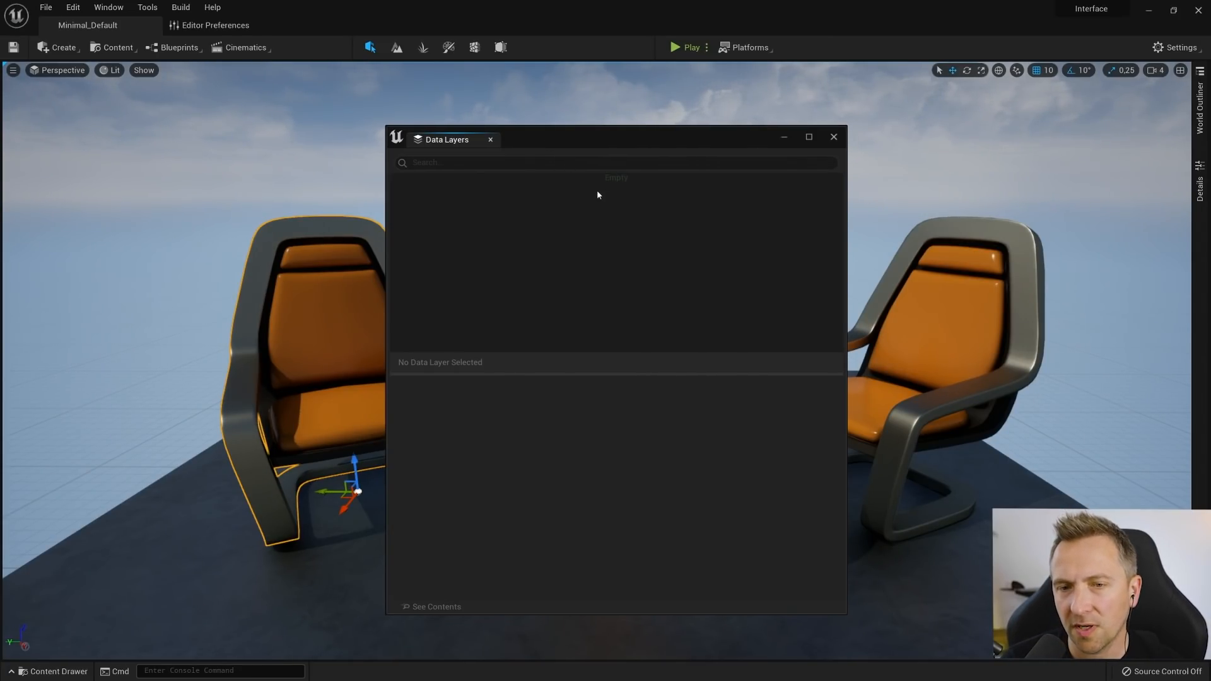
left_click(834, 137)
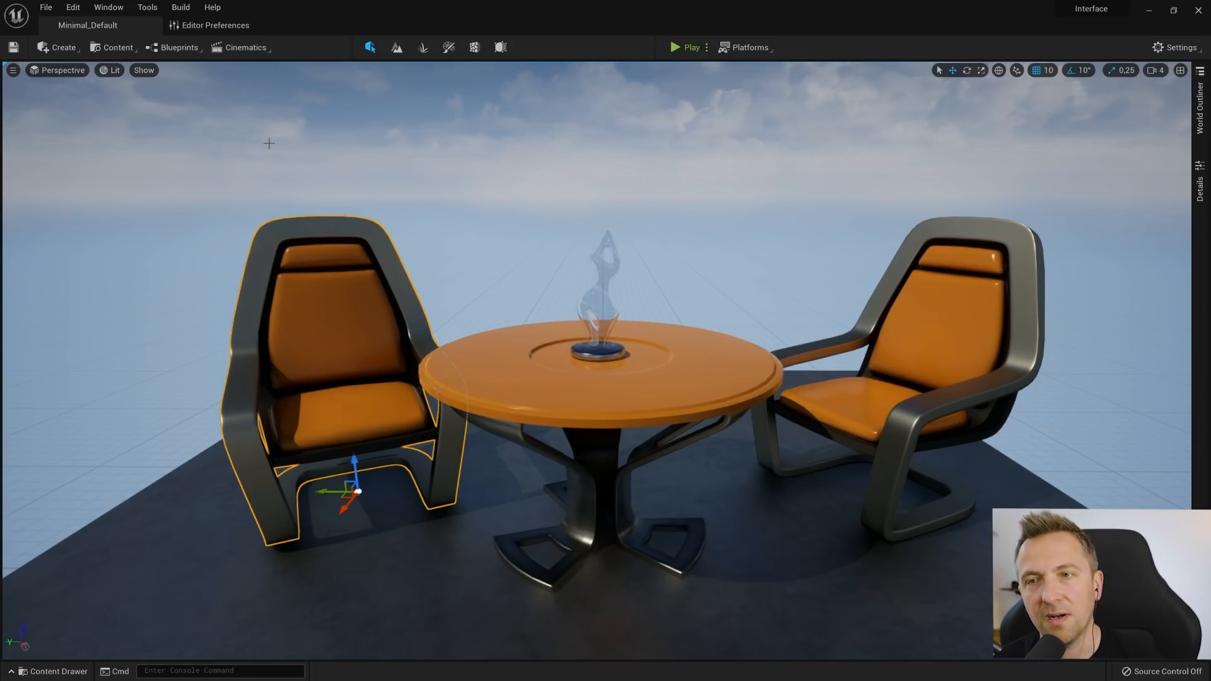
Examine the available file, edit, window and build commands of the level editor
left_click(45, 7)
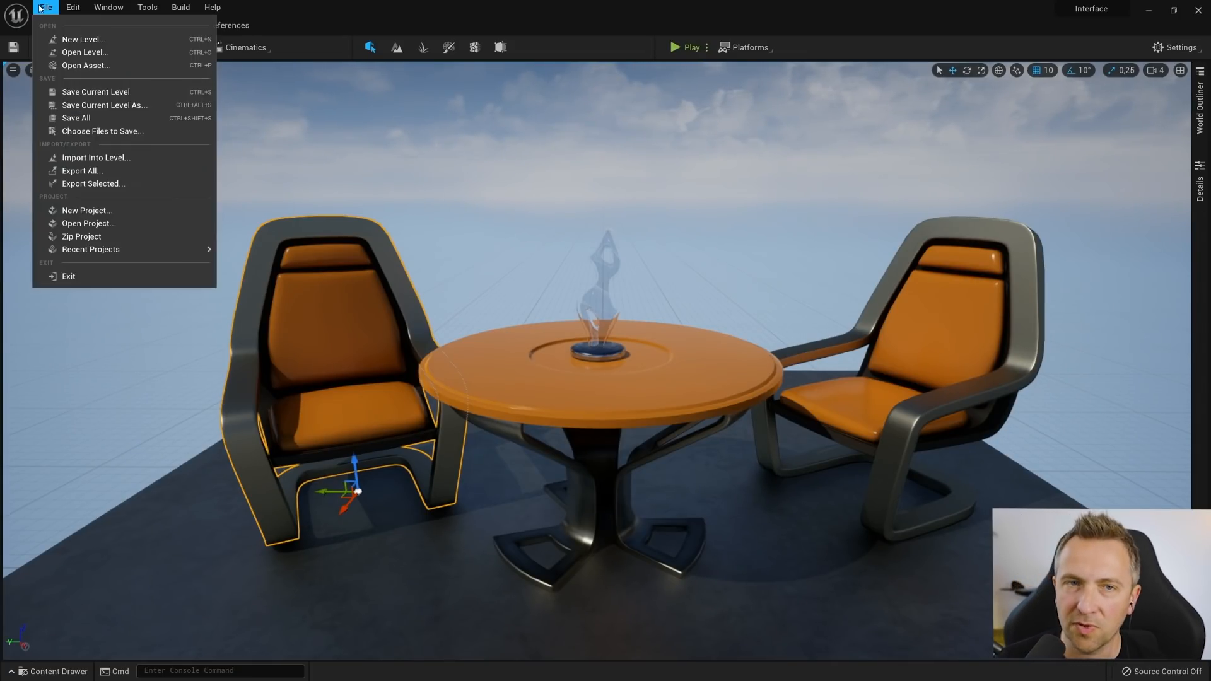
left_click(222, 6)
left_click(106, 6)
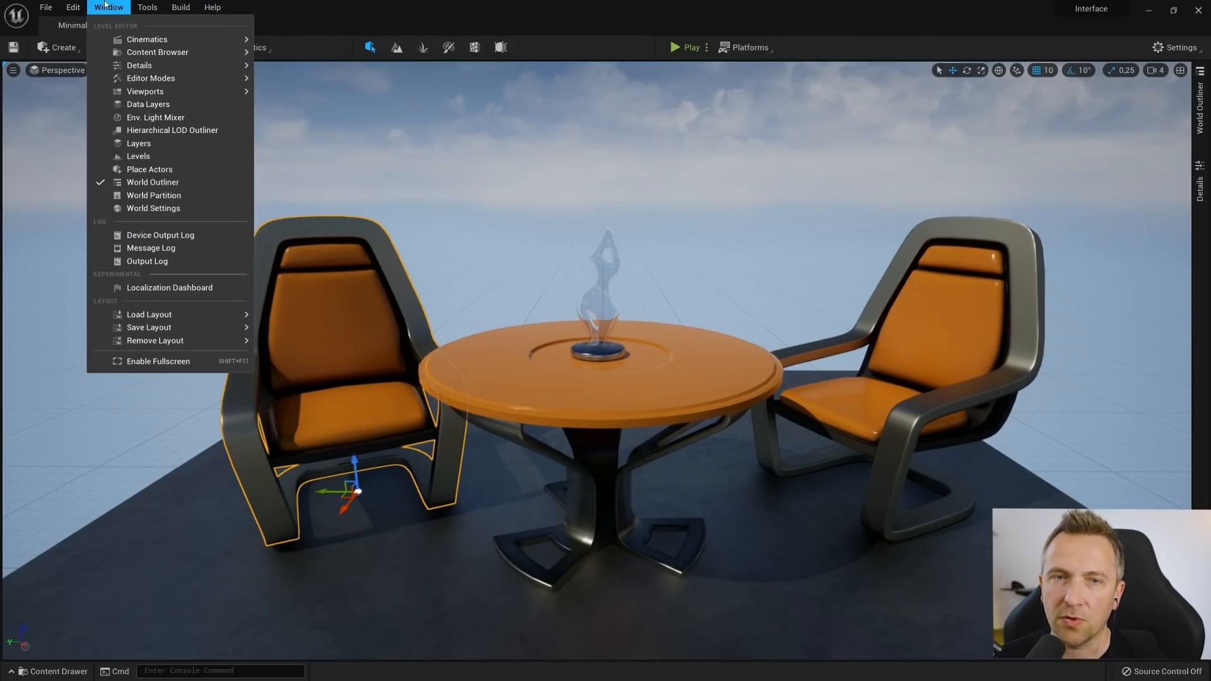
left_click(44, 5)
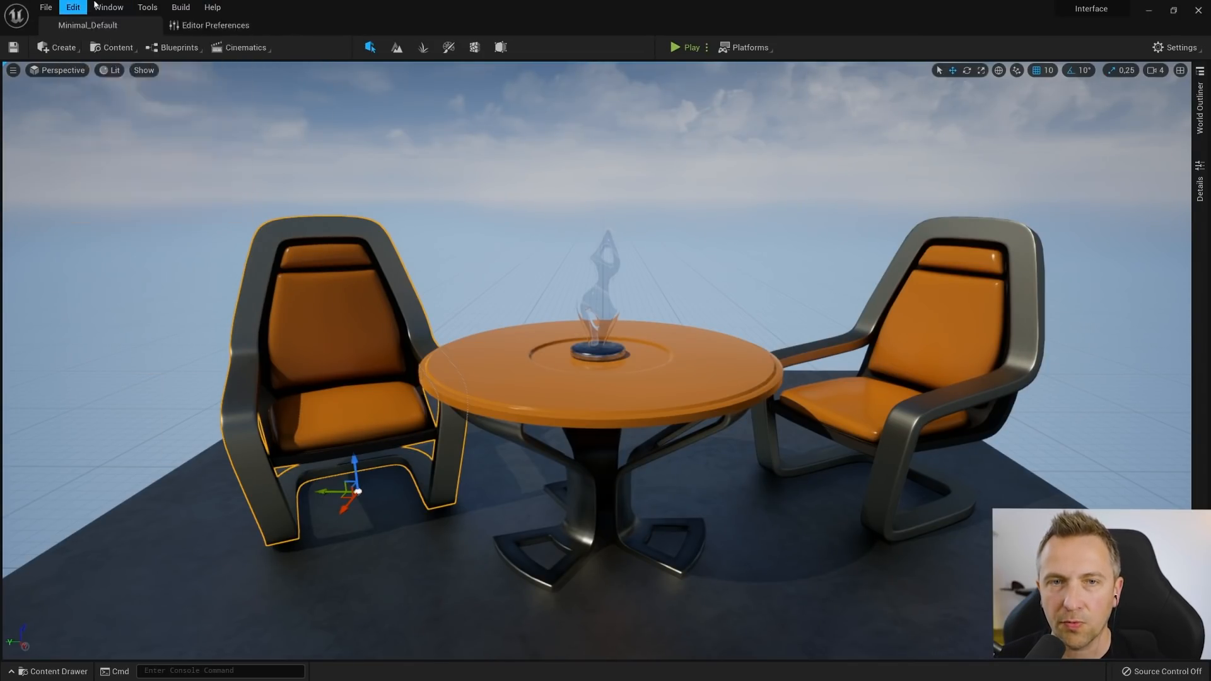
left_click(108, 7)
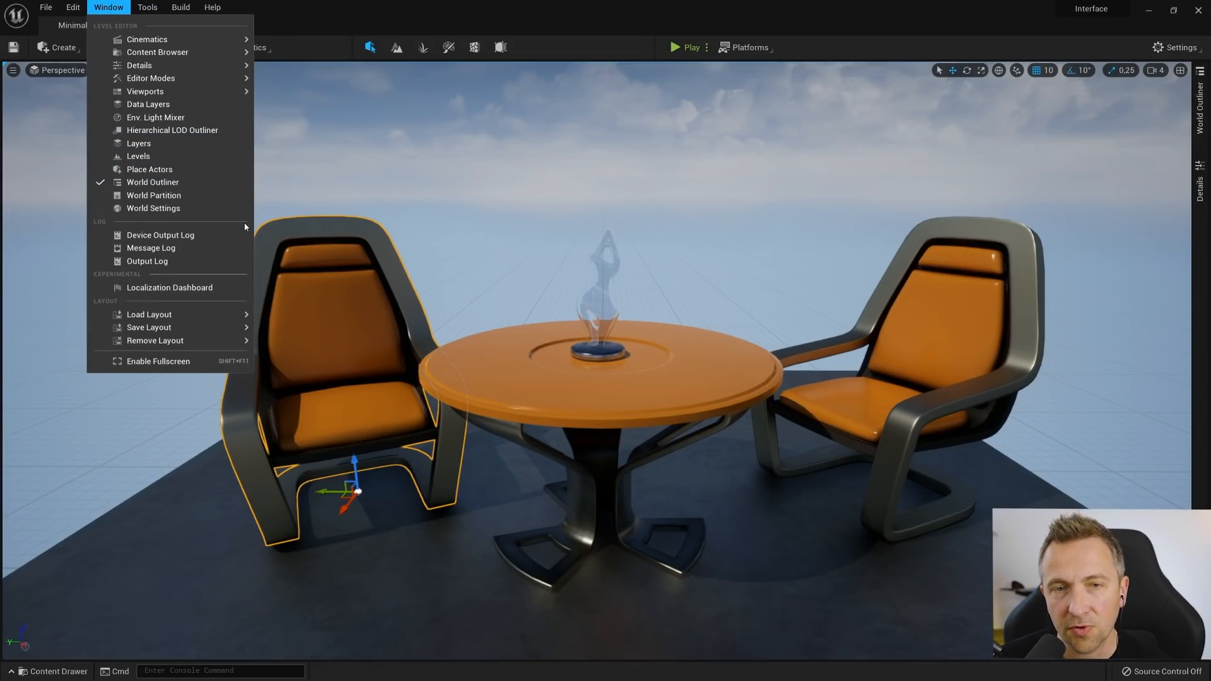
mouse_move(150, 7)
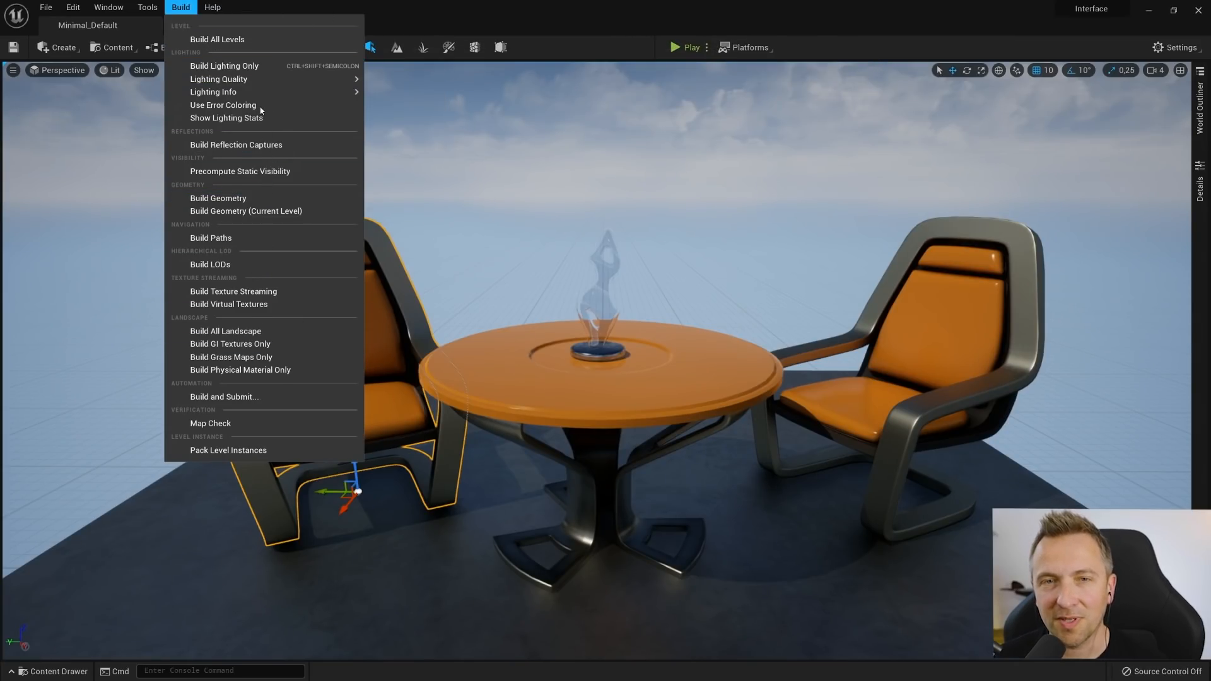
key("Escape")
left_click(73, 7)
left_click(345, 12)
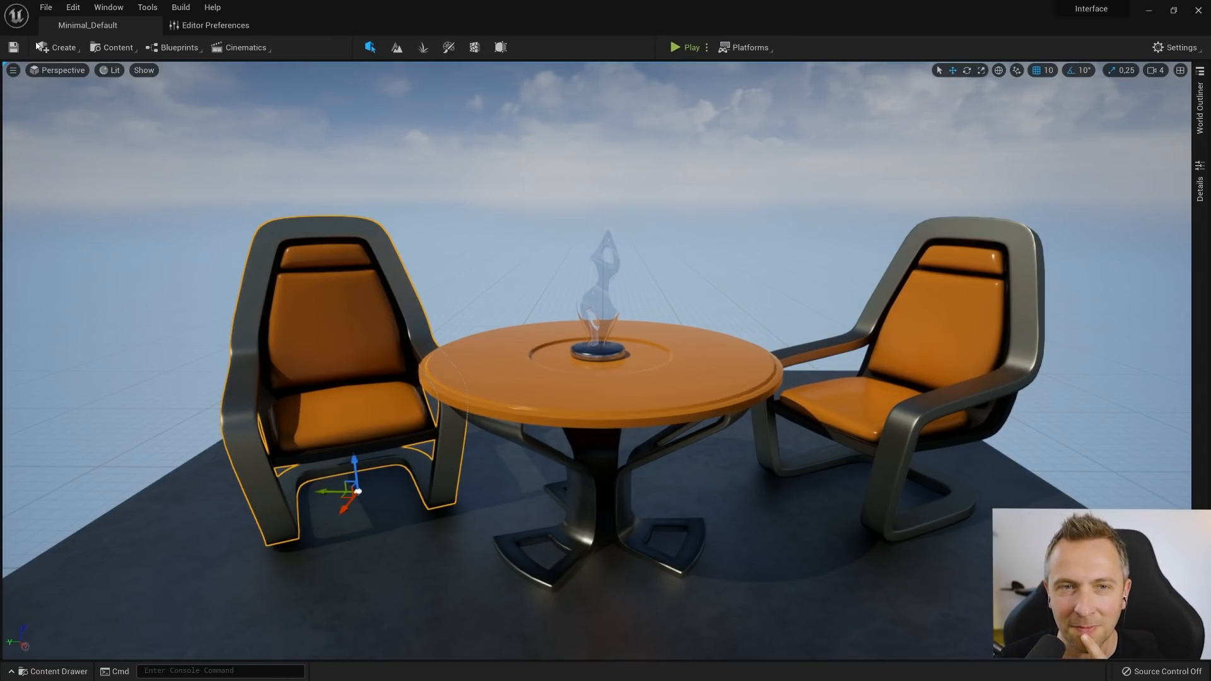
Examine the actor categories that can be created, including lights, shapes, volumes and the full list of all classes
left_click(63, 48)
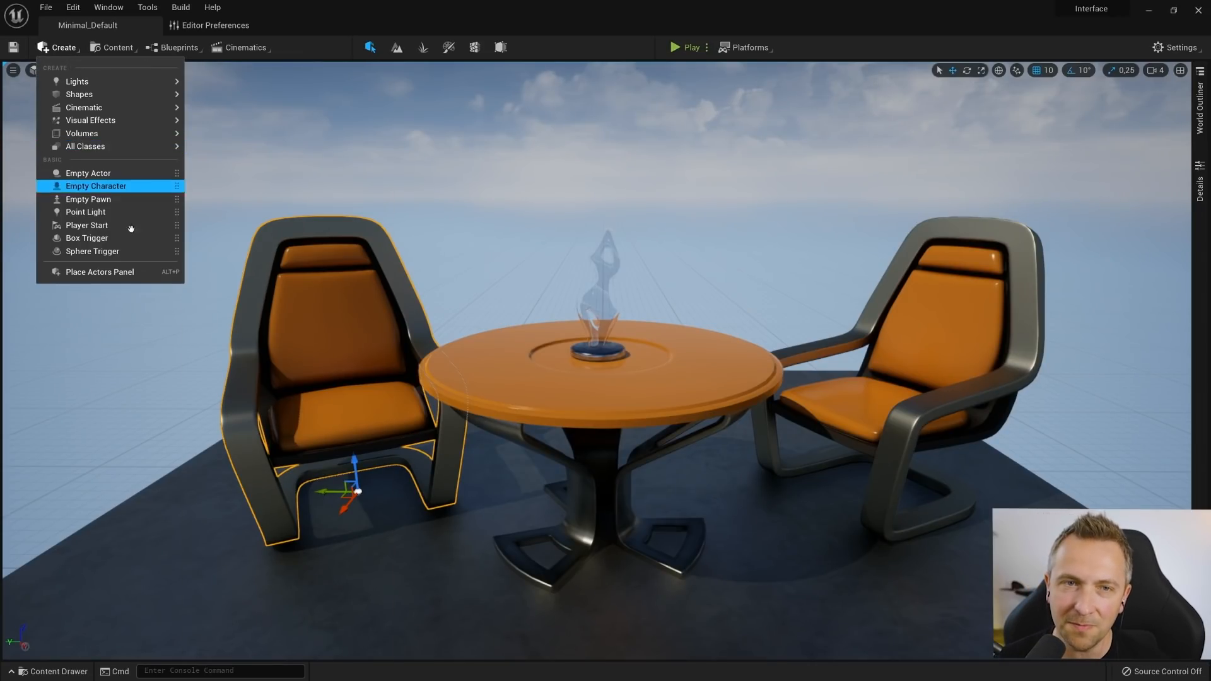
mouse_move(82, 133)
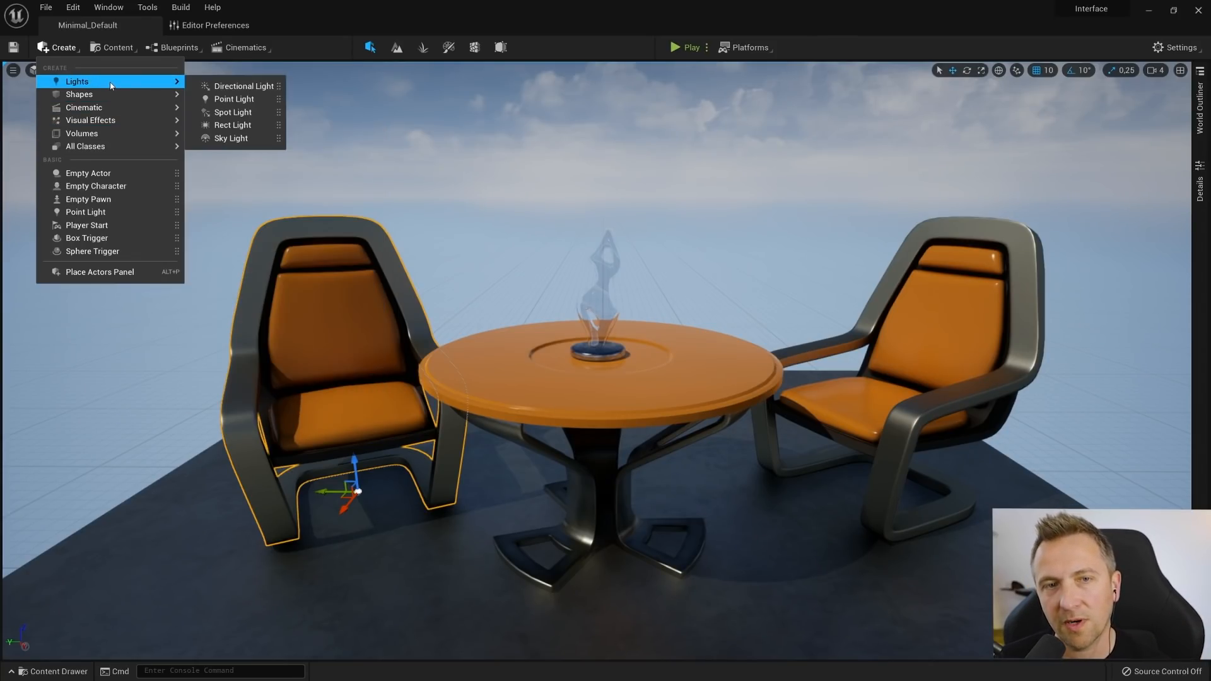
mouse_move(109, 101)
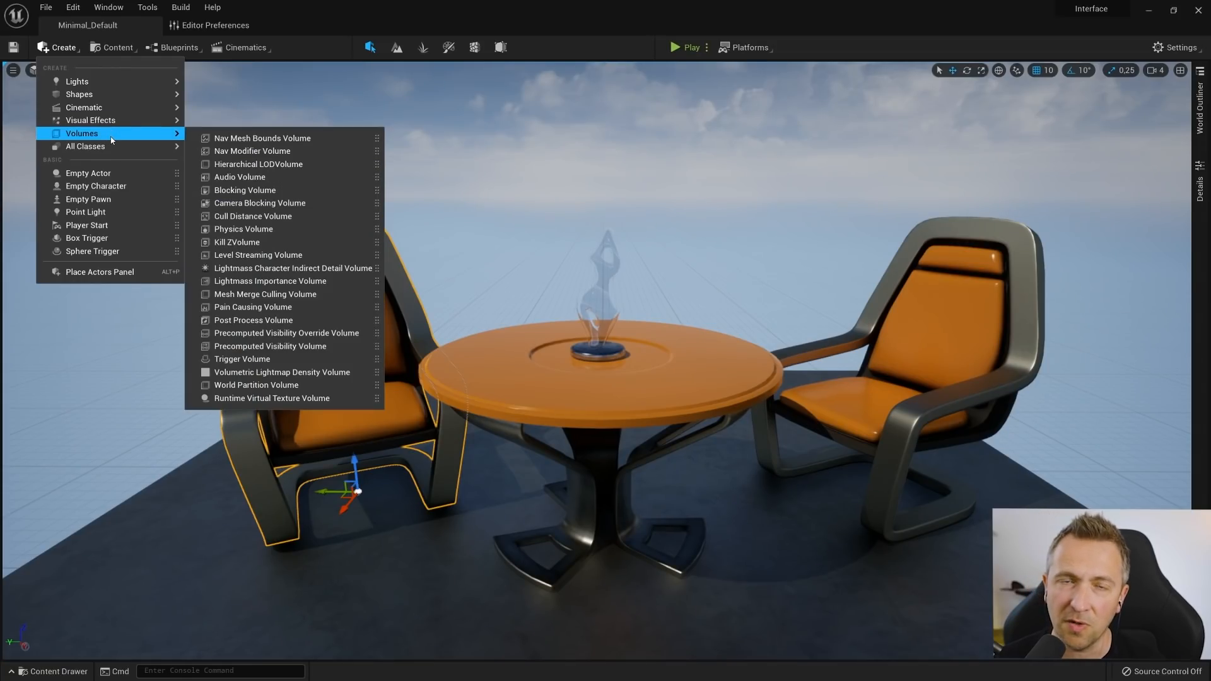
mouse_move(109, 154)
scroll(277, 379, "down", 5)
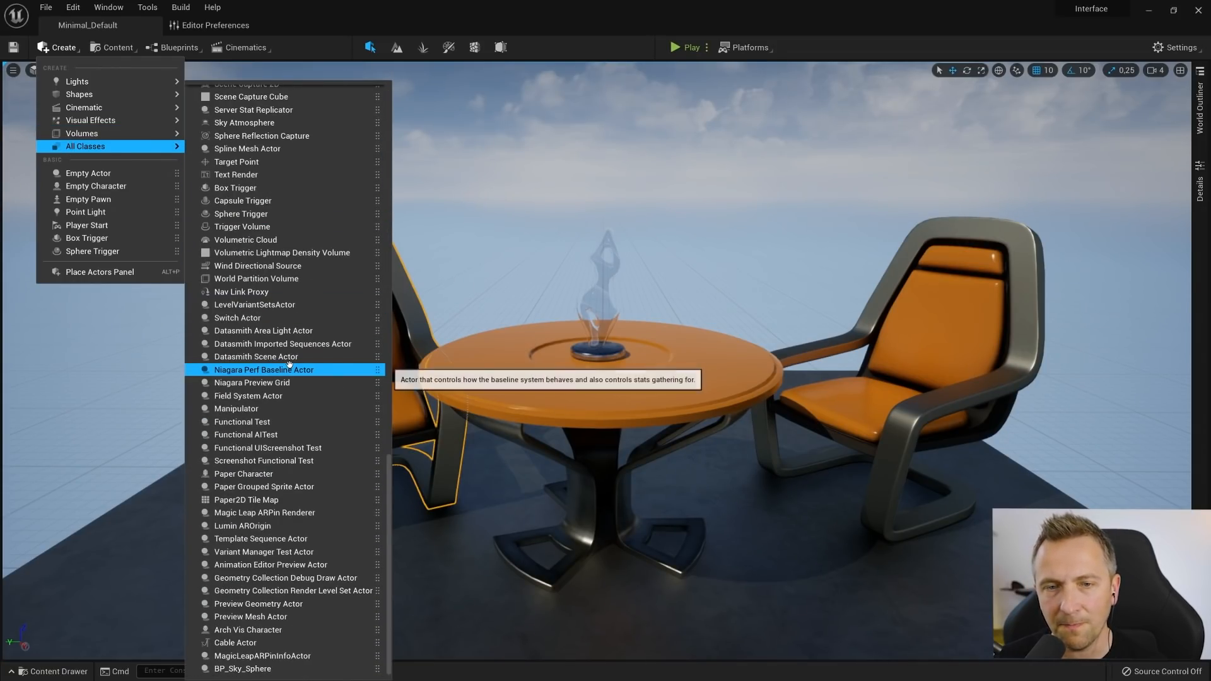
scroll(277, 475, "up", 5)
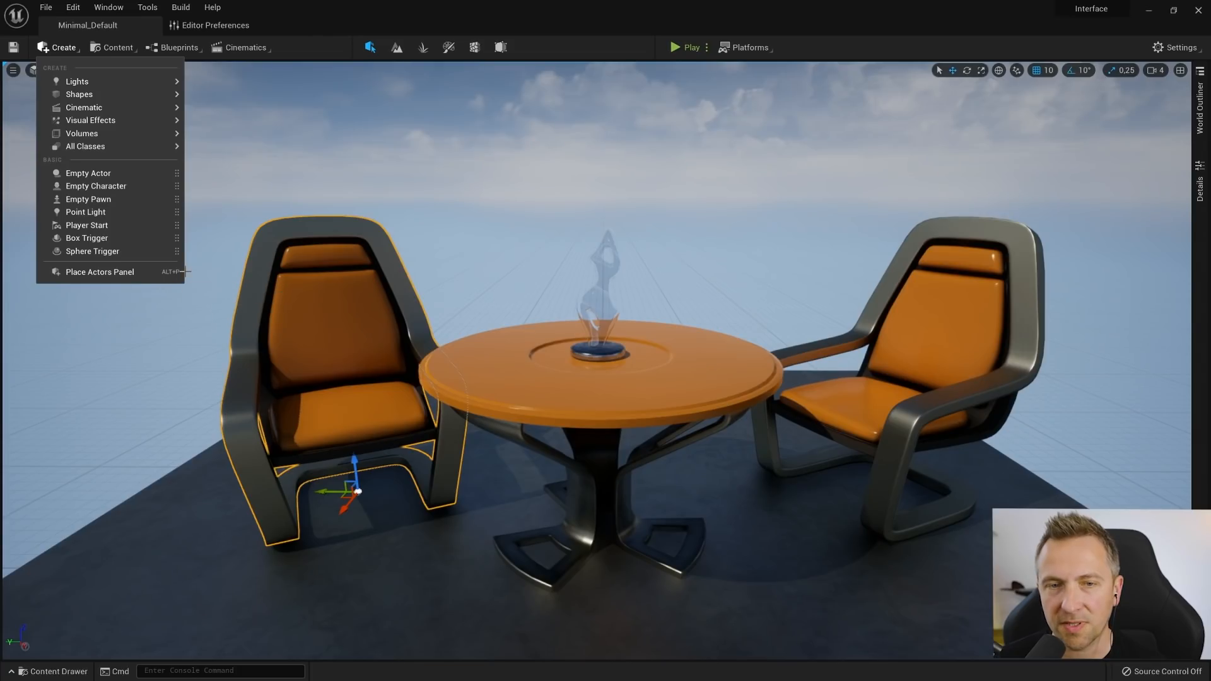
Show the Place Actors panel and place a spot light on the platform near the table
left_click(111, 271)
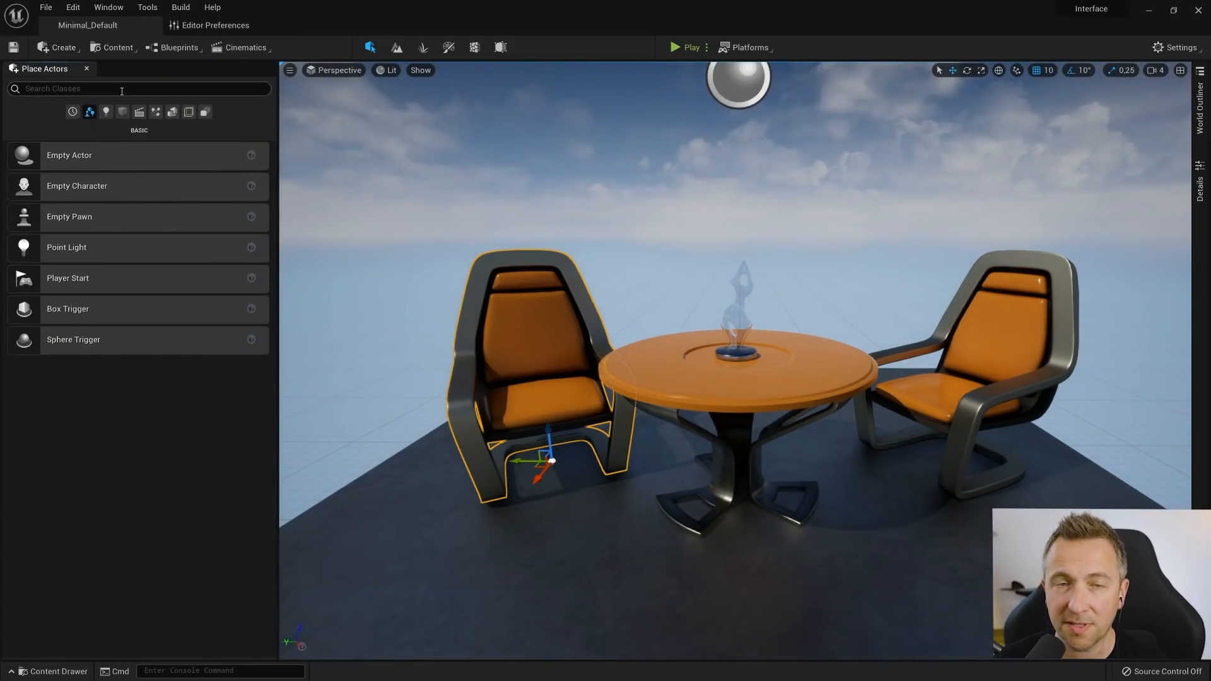
right_click_drag(662, 287, 681, 334)
key("s")
left_click(106, 112)
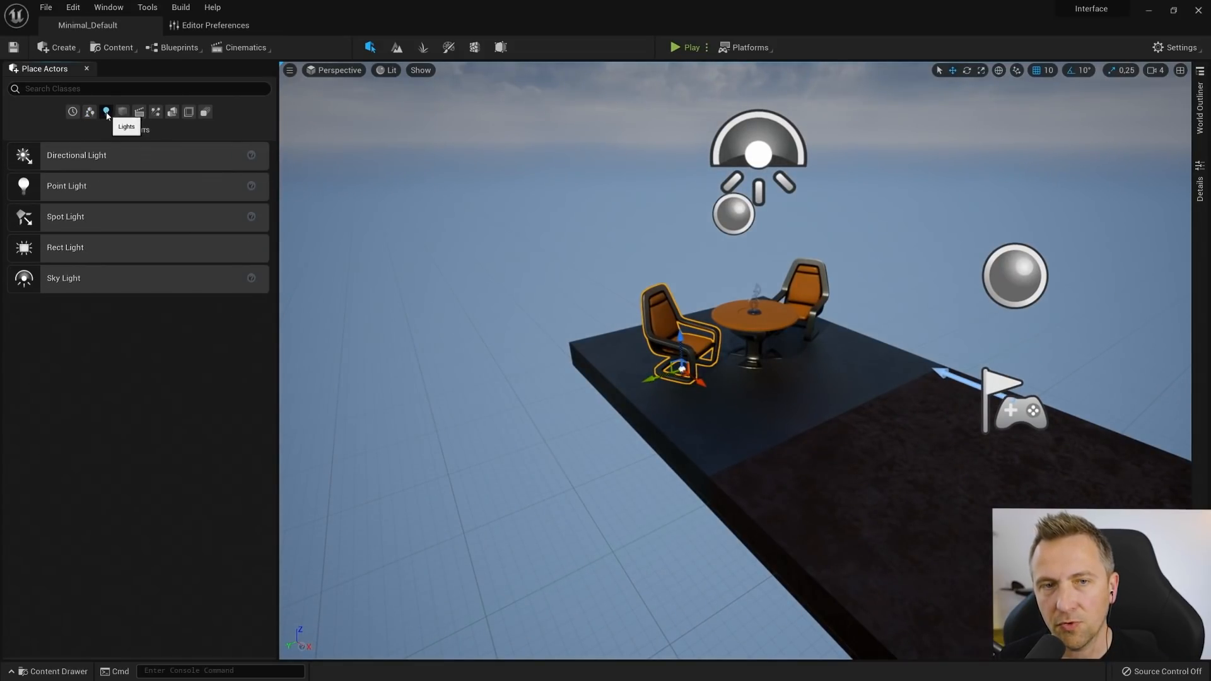
left_click_drag(31, 155, 141, 215)
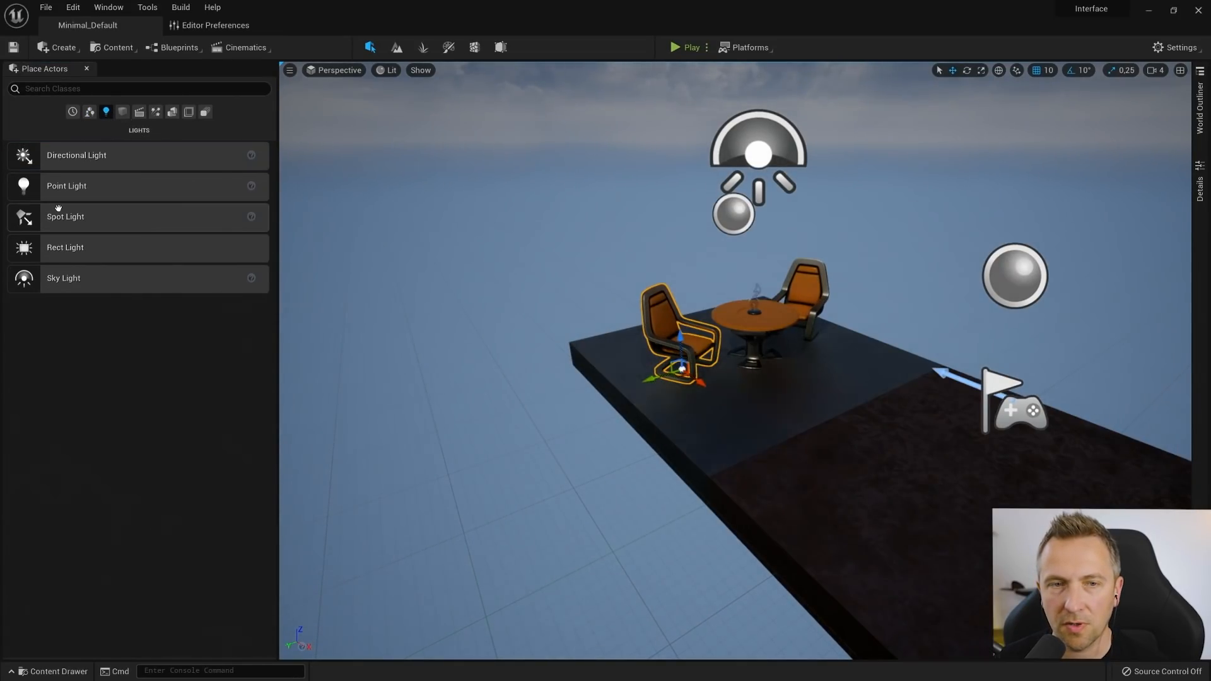
left_click_drag(57, 211, 845, 422)
Place a sphere shape on the brown part of the platform and a geometry cone at the platform's far end
left_click(123, 112)
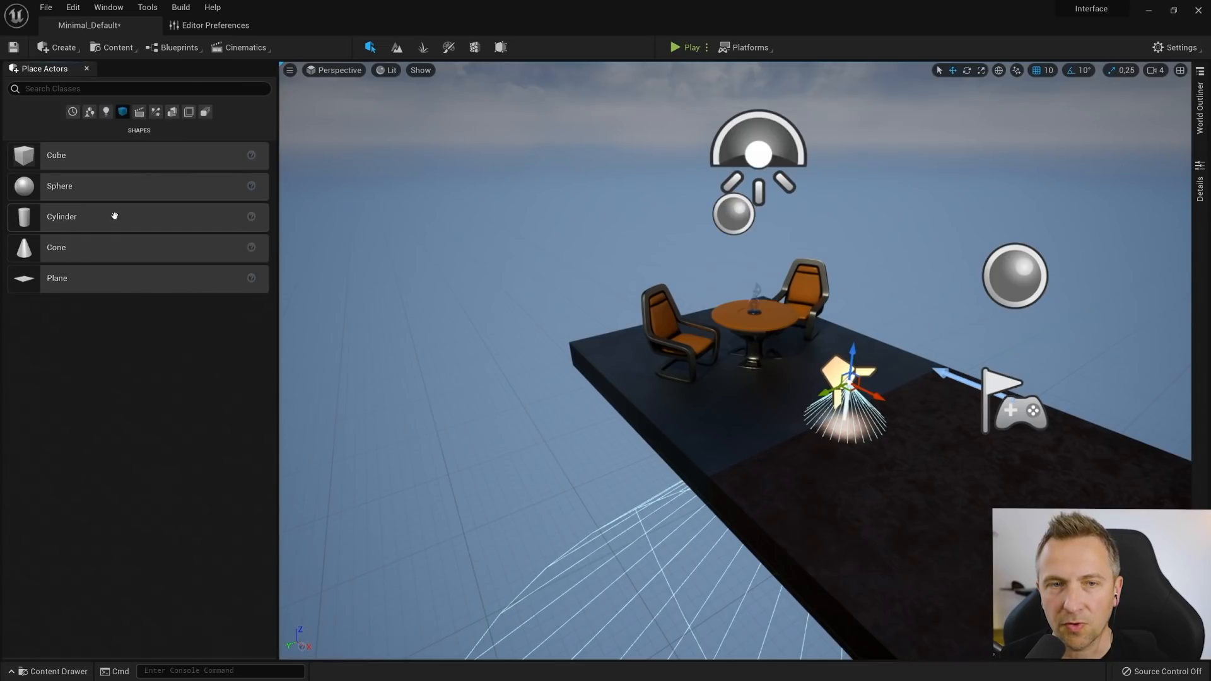
left_click_drag(60, 186, 951, 498)
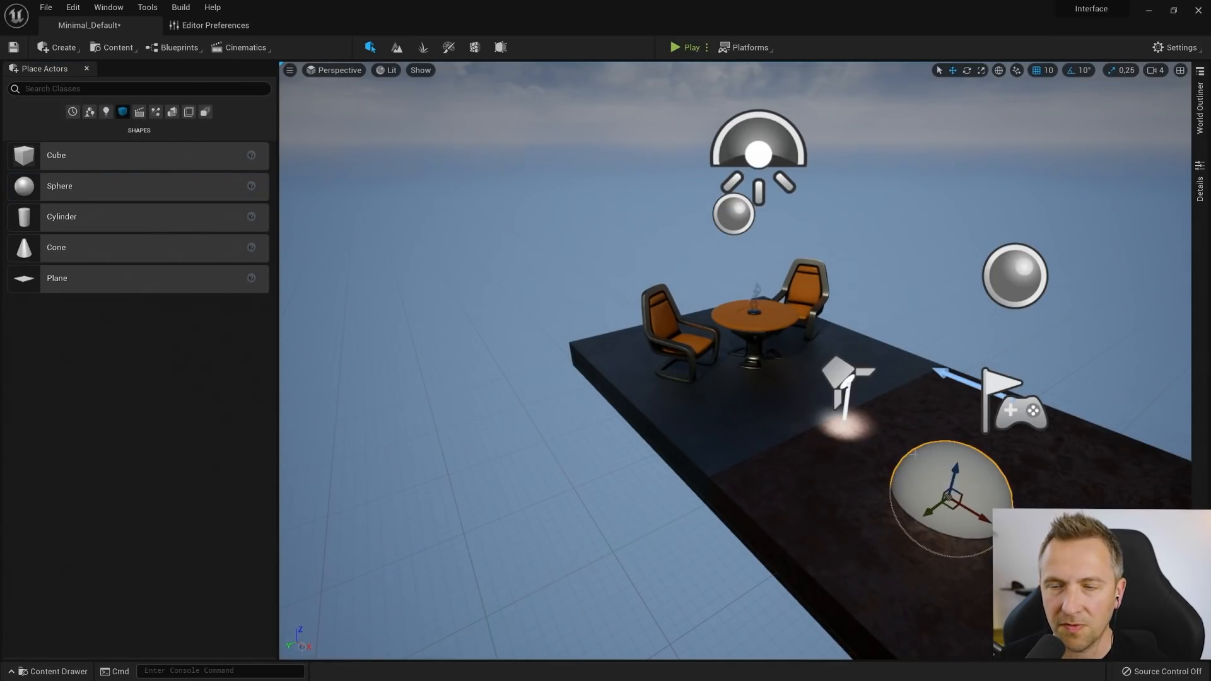
left_click(172, 112)
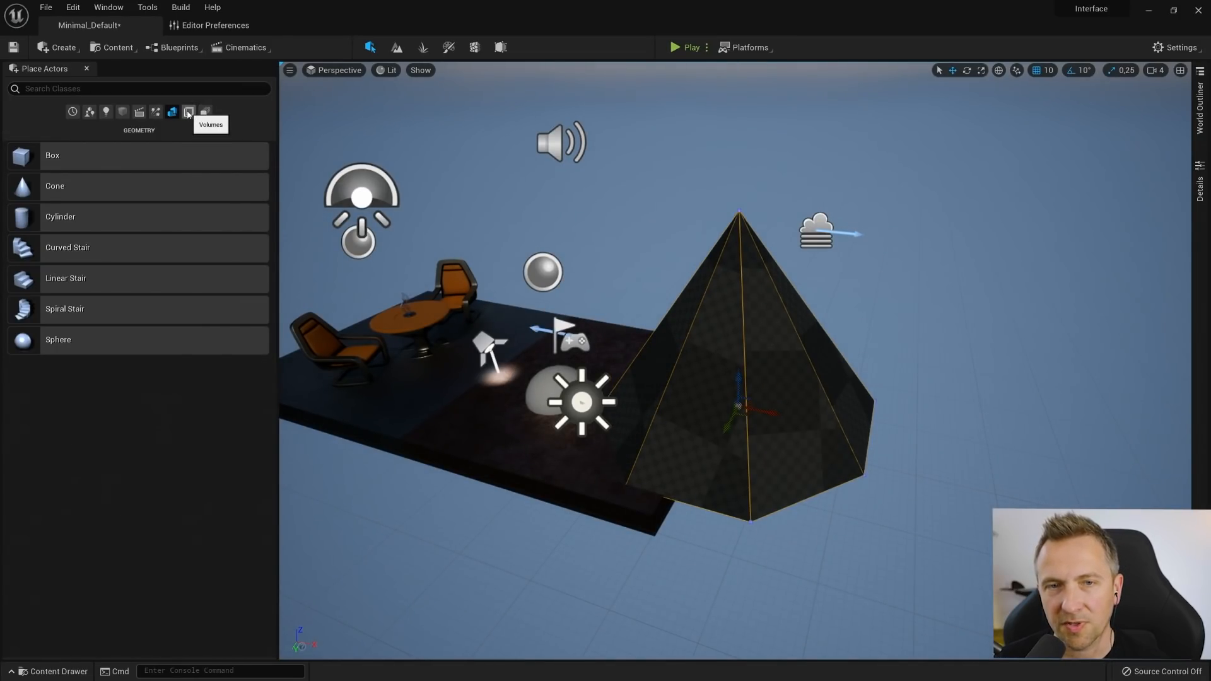
Compare the volume actors listed in Place Actors with the volumes offered by the Create command
left_click(188, 112)
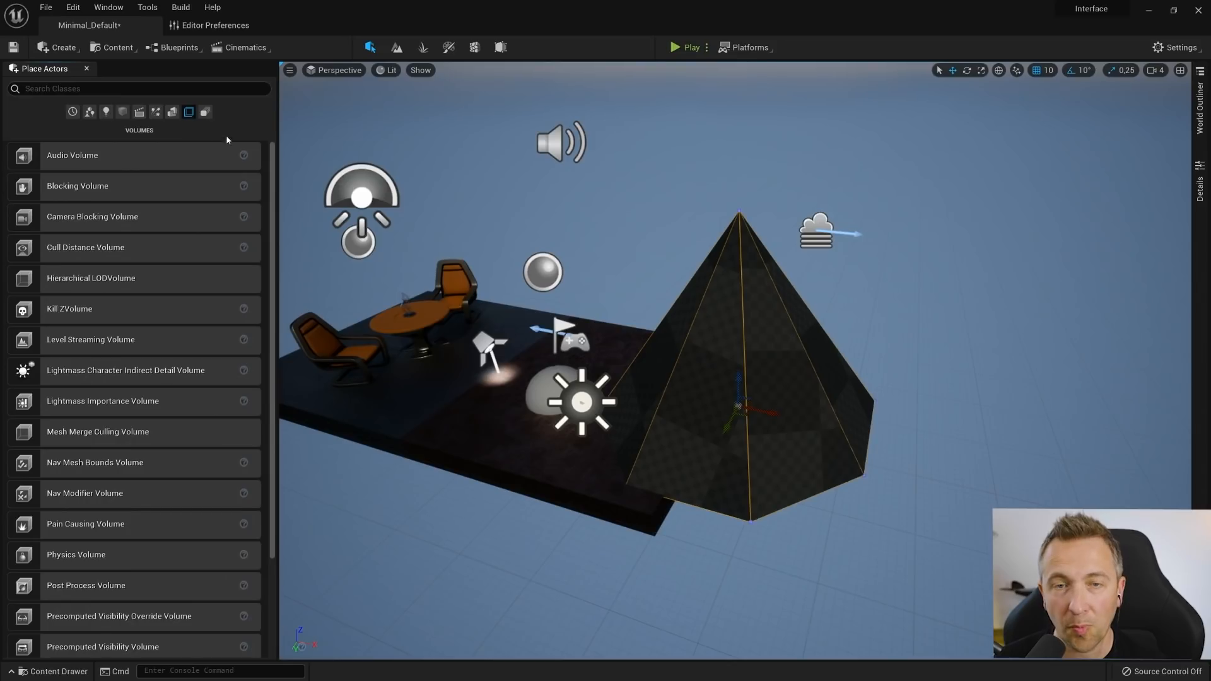
left_click(63, 48)
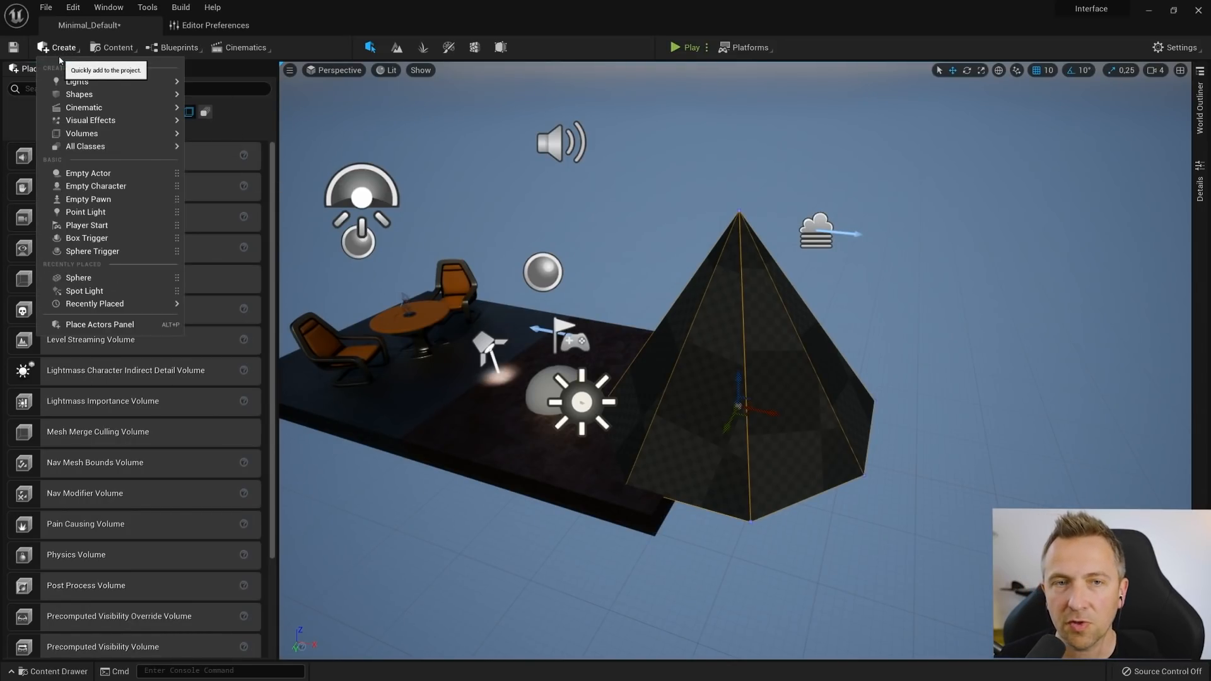
mouse_move(116, 134)
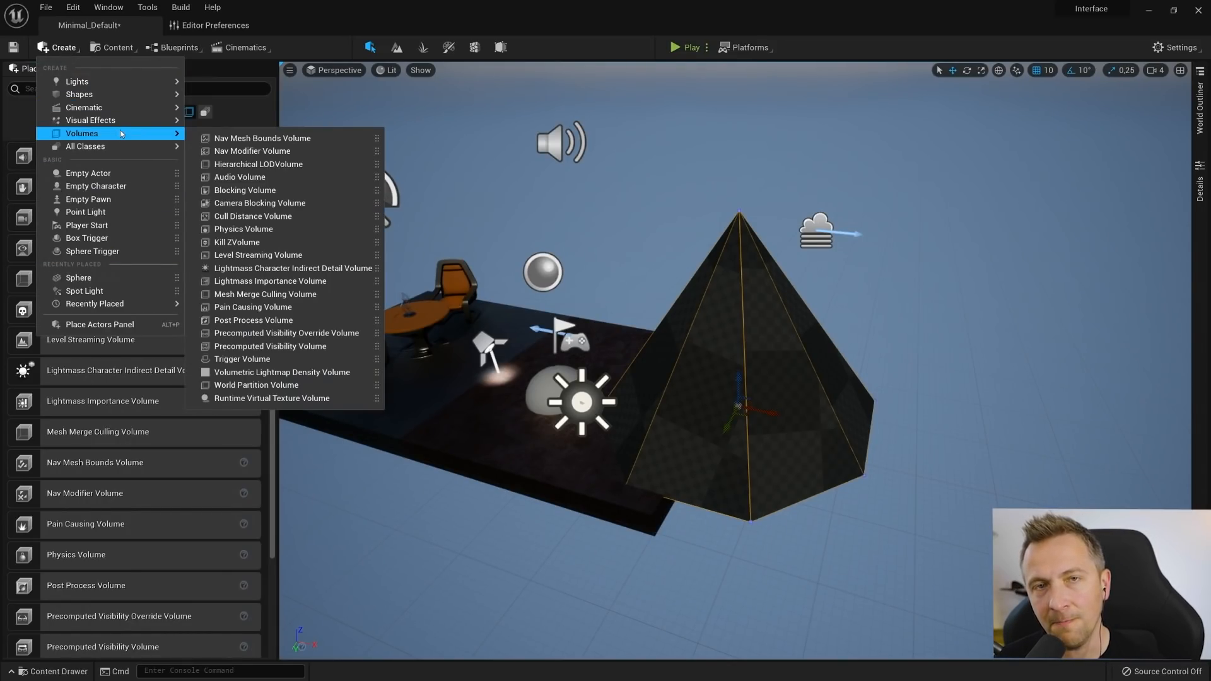
left_click(96, 325)
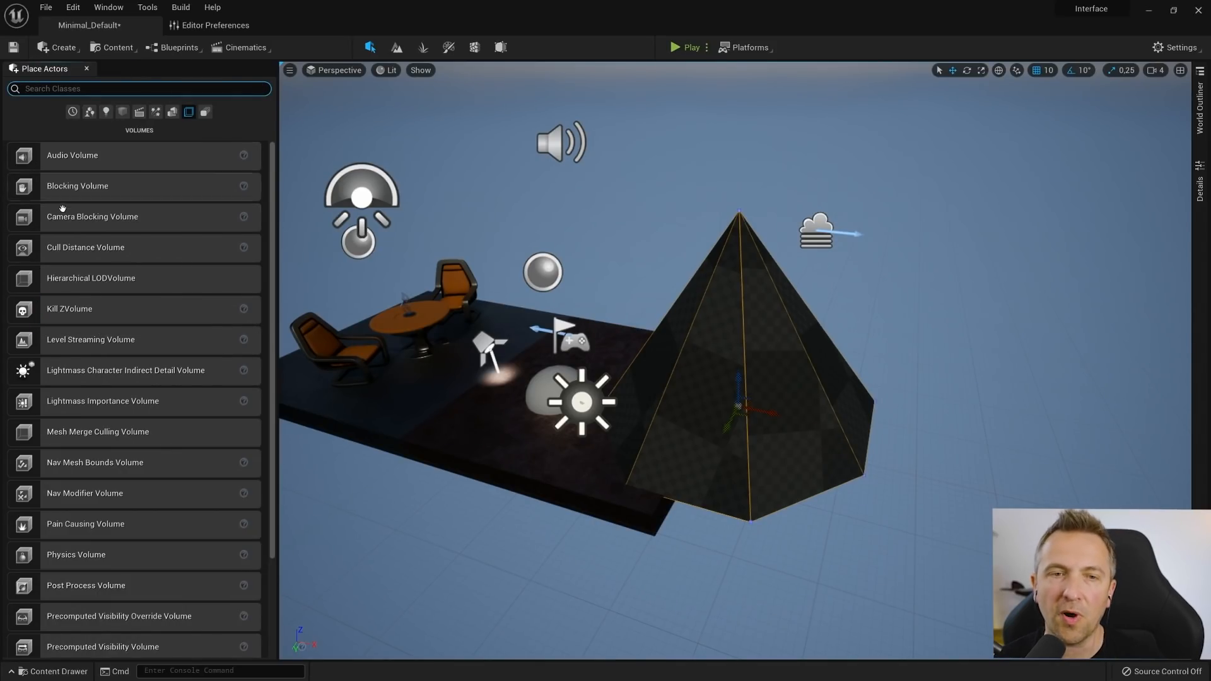
Switch Place Actors back to the Basic category and move the panel to the sidebar
left_click(90, 112)
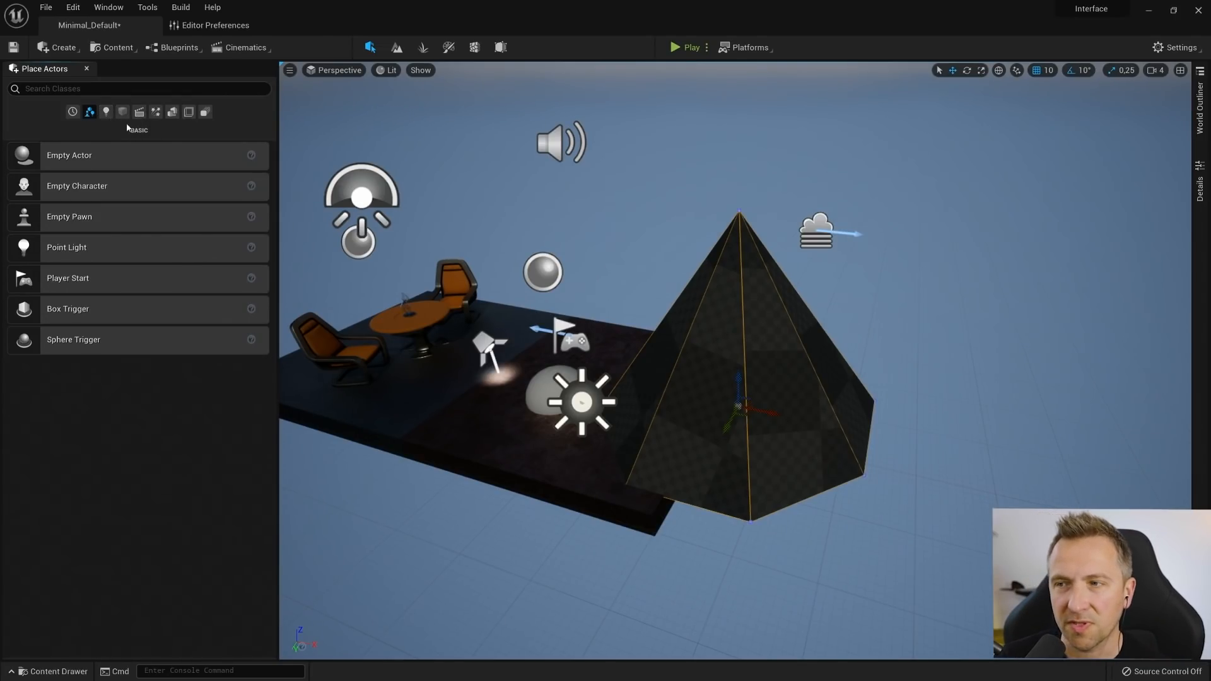
right_click(74, 65)
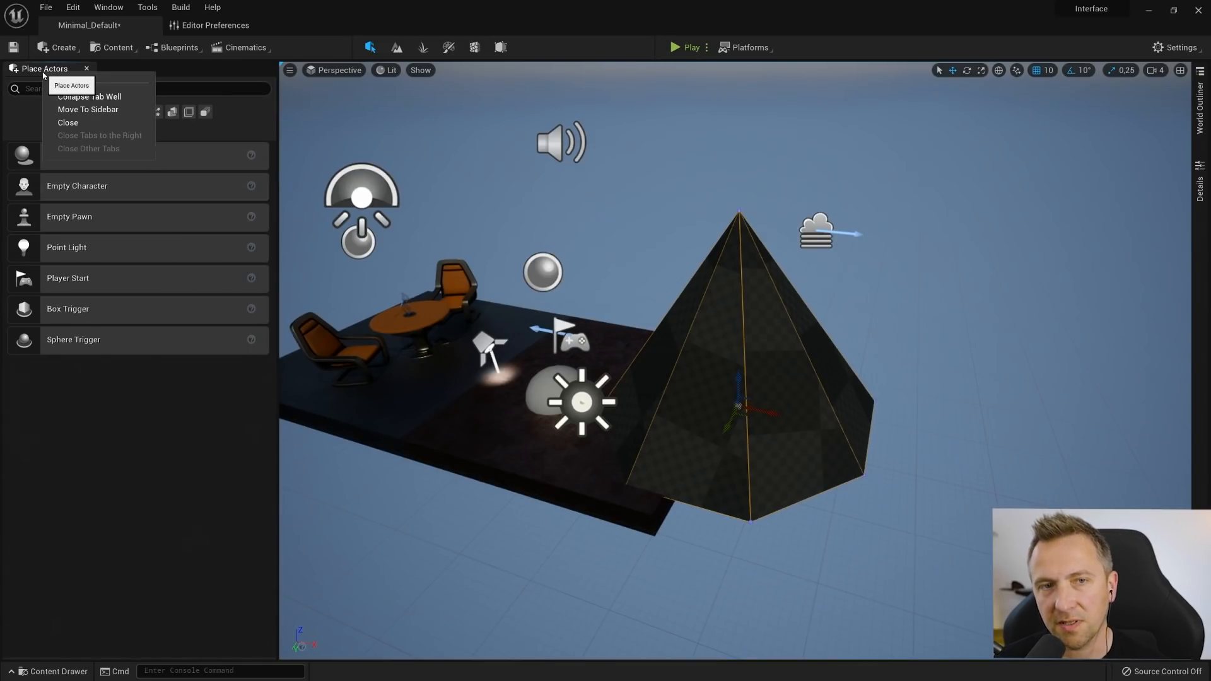
key("Escape")
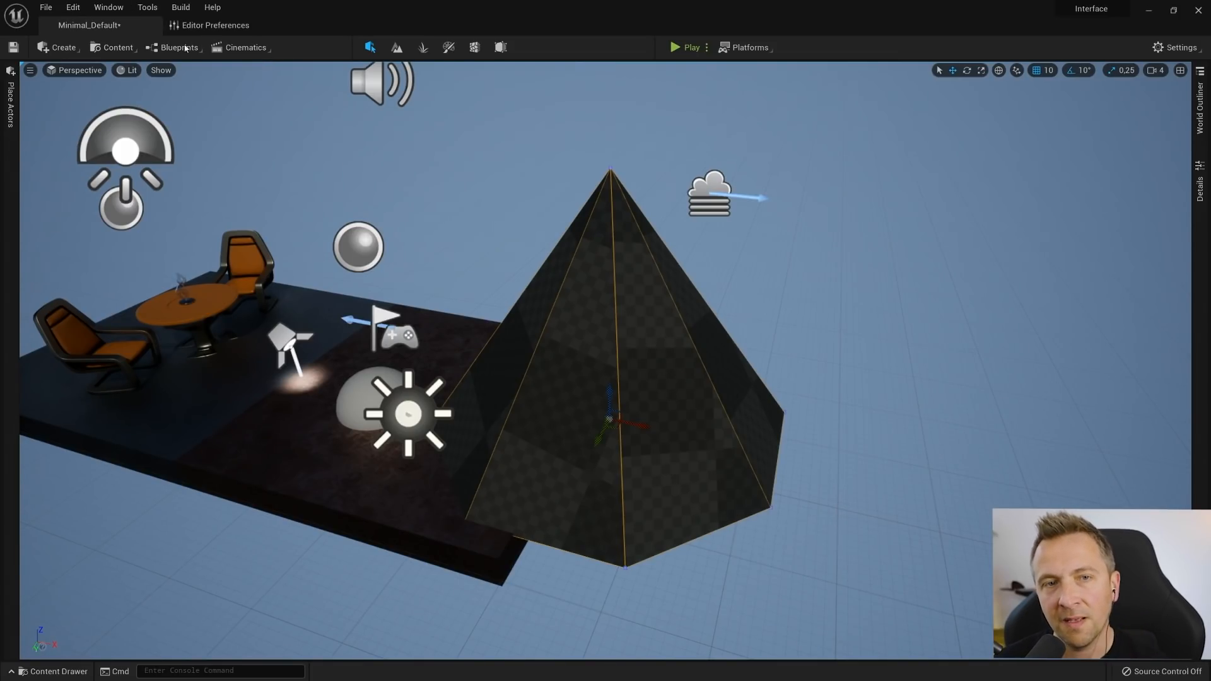
Open Quixel Bridge from the content commands and move its window over the middle of the viewport
left_click(116, 49)
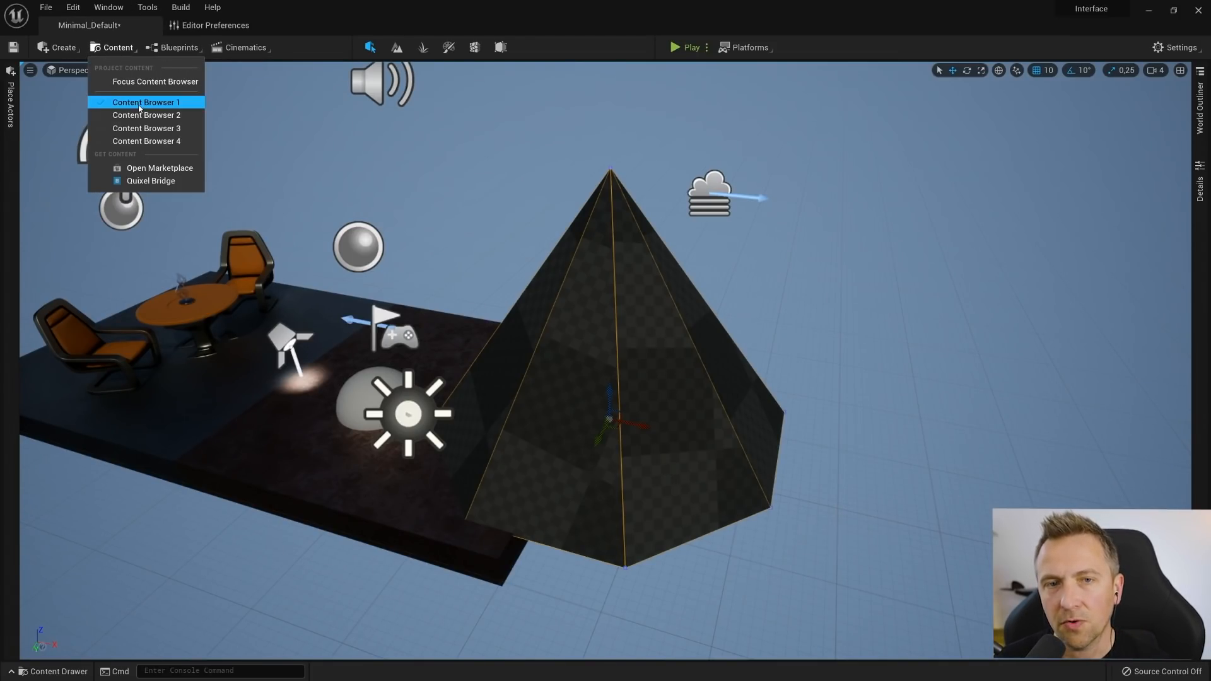
left_click(149, 182)
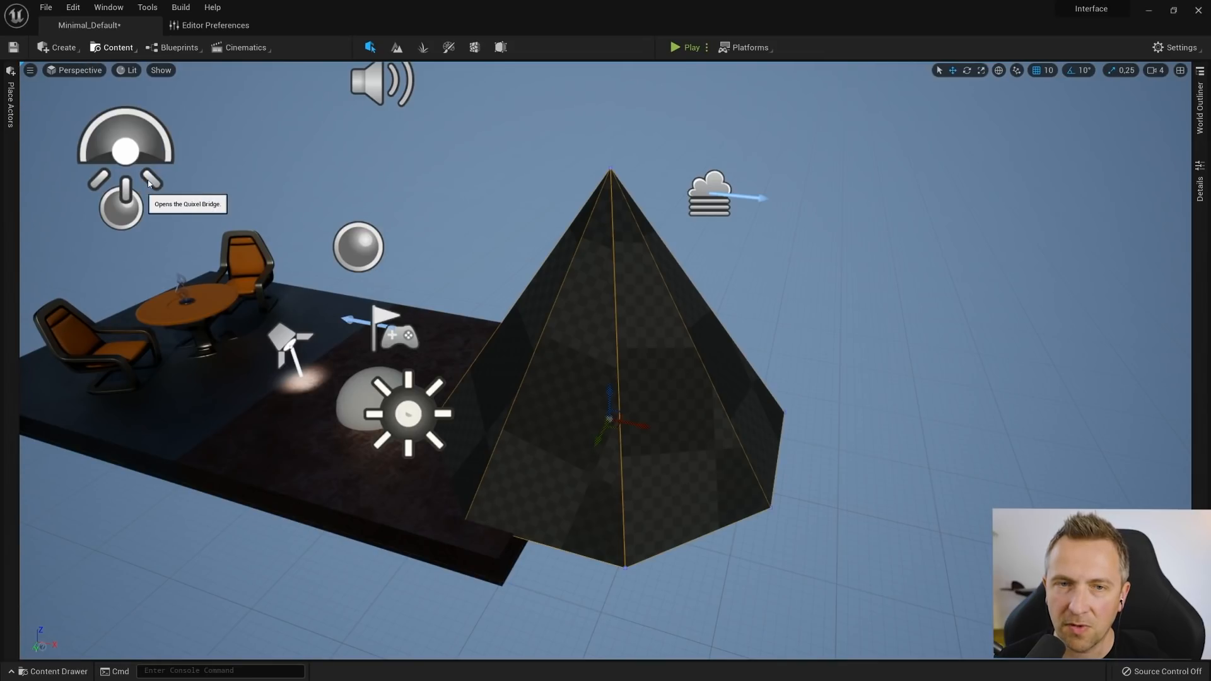
left_click_drag(675, 104, 723, 120)
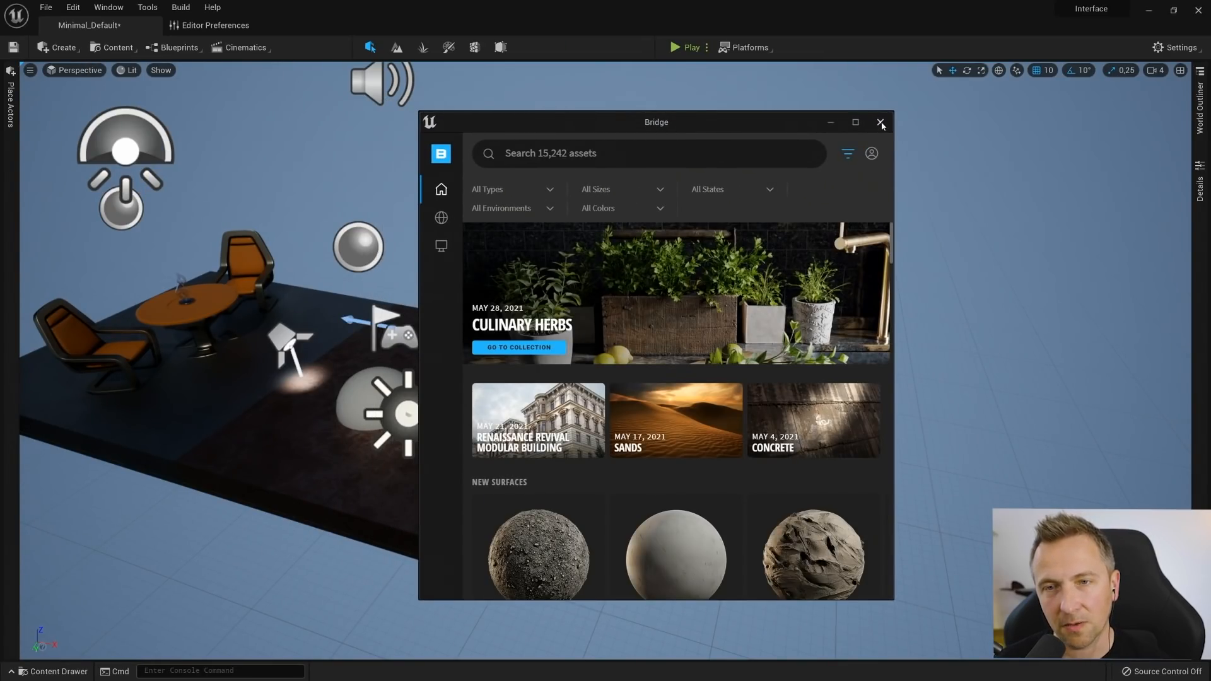
left_click_drag(765, 123, 567, 125)
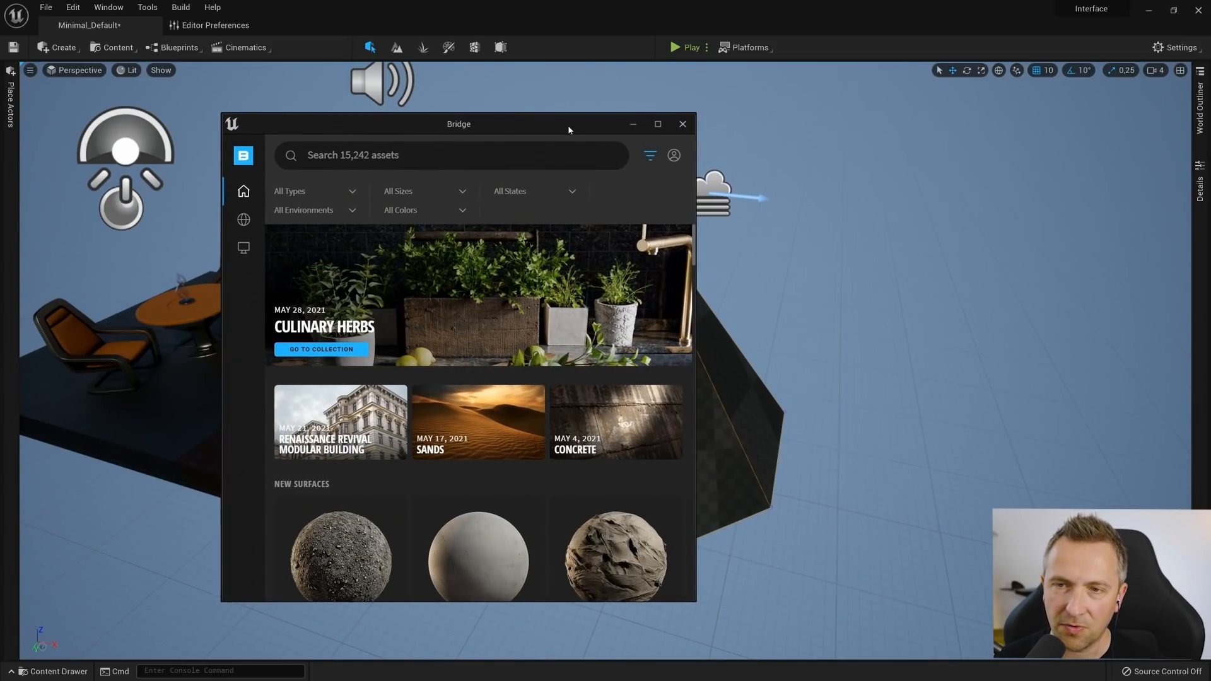
left_click(674, 155)
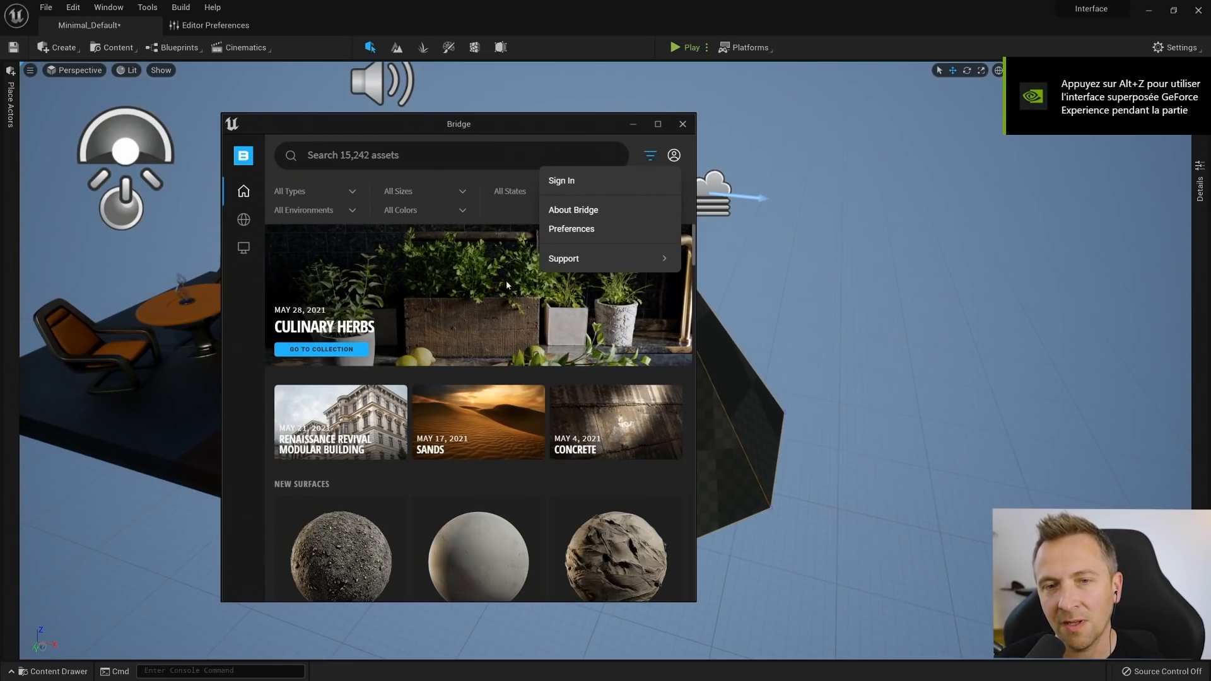
scroll(488, 421, "down", 3)
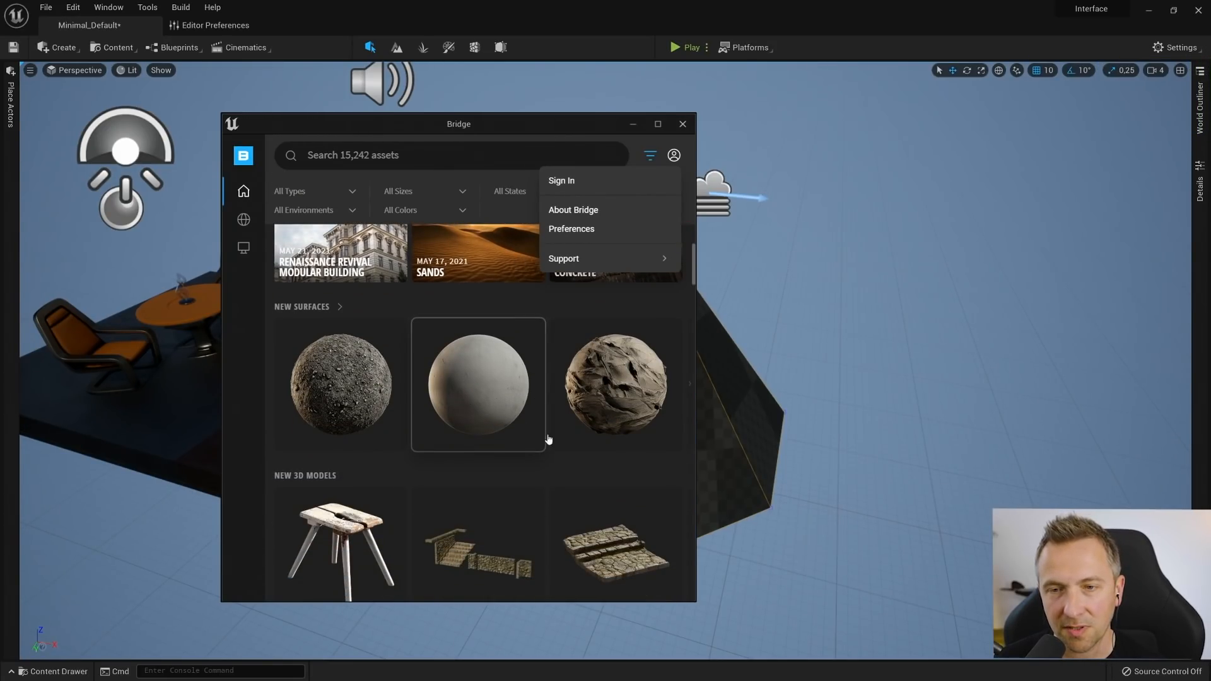
scroll(529, 414, "up", 5)
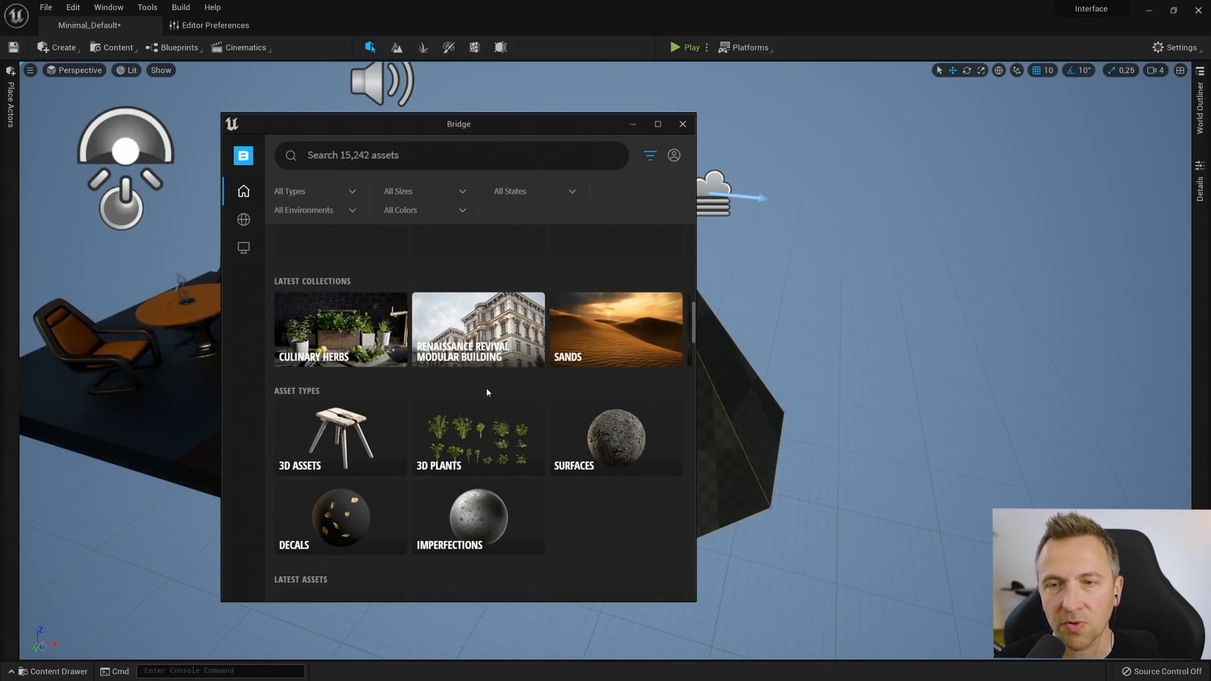
left_click(683, 125)
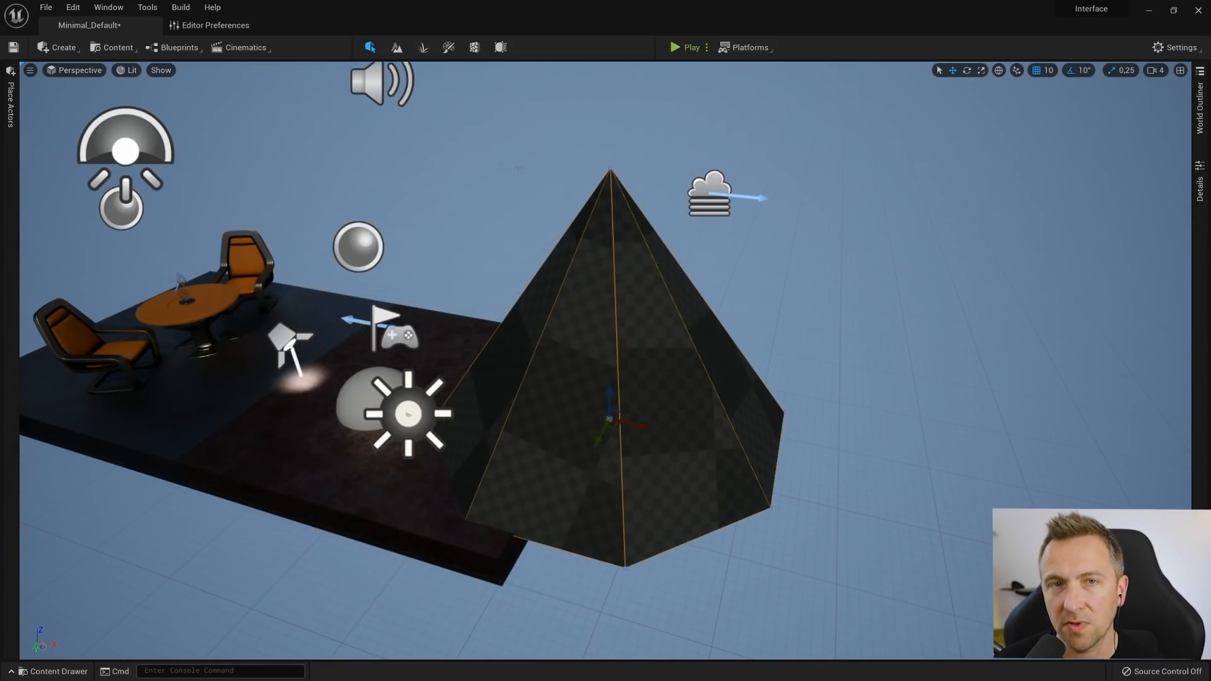
Review the Blueprint class commands and select the round table in the viewport
left_click(177, 47)
mouse_move(221, 108)
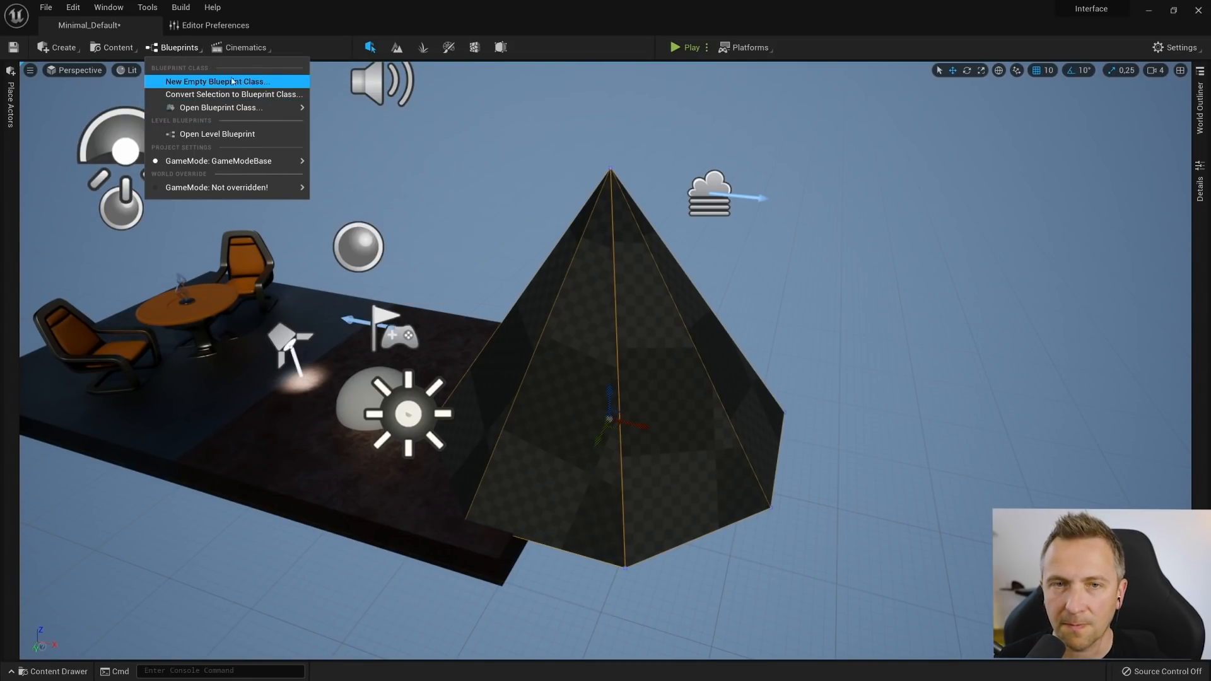
right_click_drag(481, 359, 481, 358)
key("a")
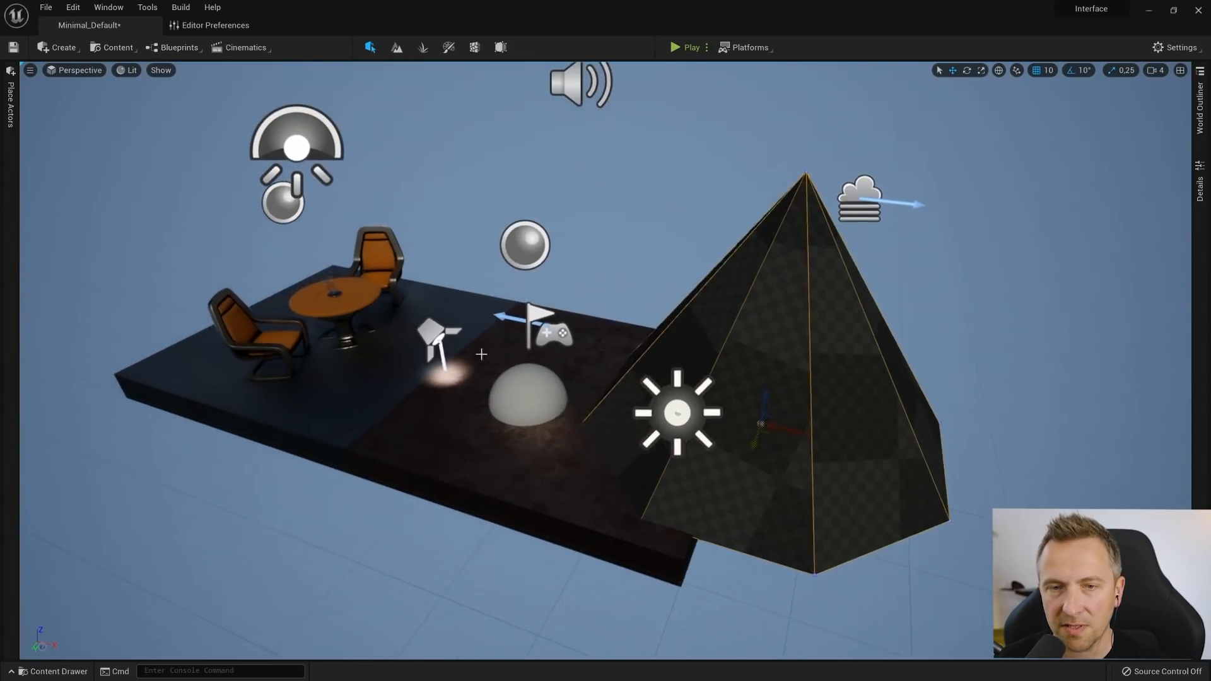
left_click(393, 300)
Examine the level blueprint and GameMode creation options, along with the cinematic sequence commands
left_click(172, 49)
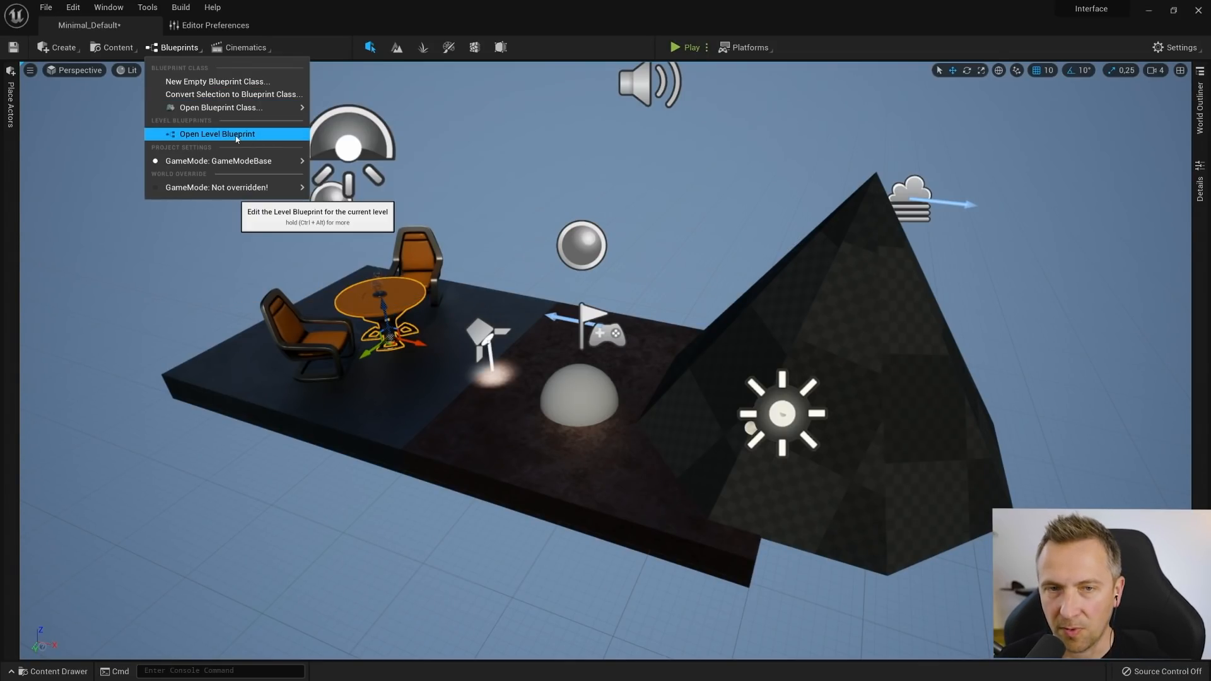
mouse_move(252, 161)
mouse_move(353, 178)
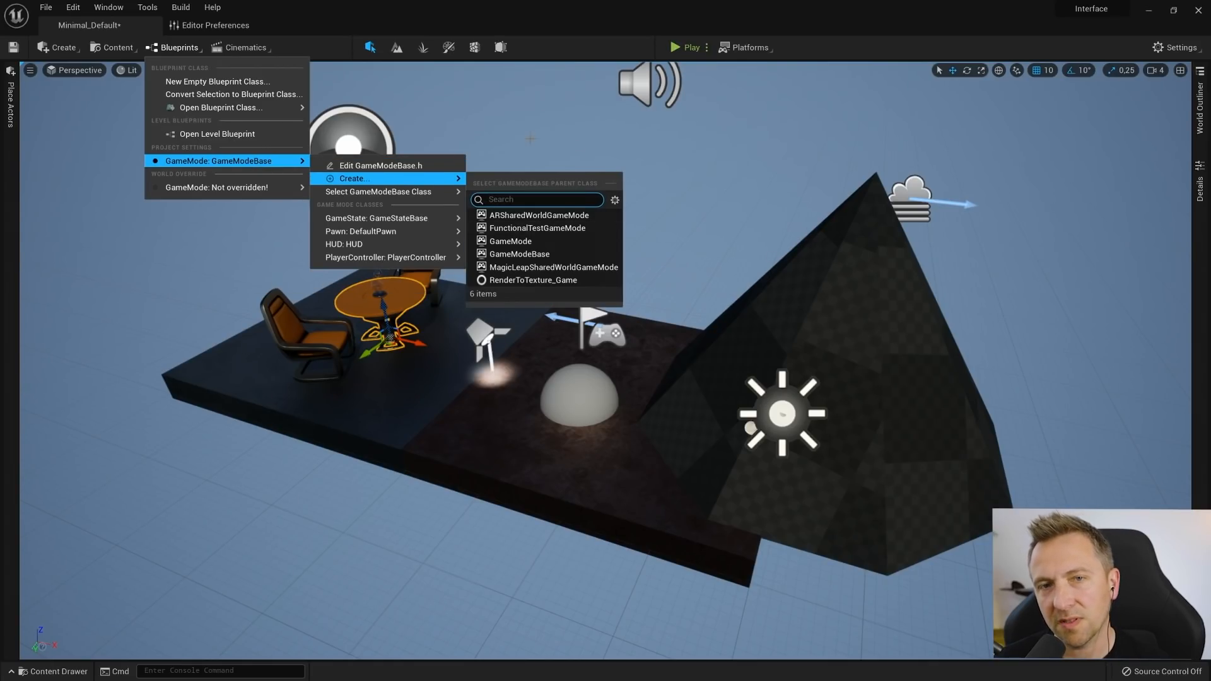
left_click(245, 48)
left_click(249, 48)
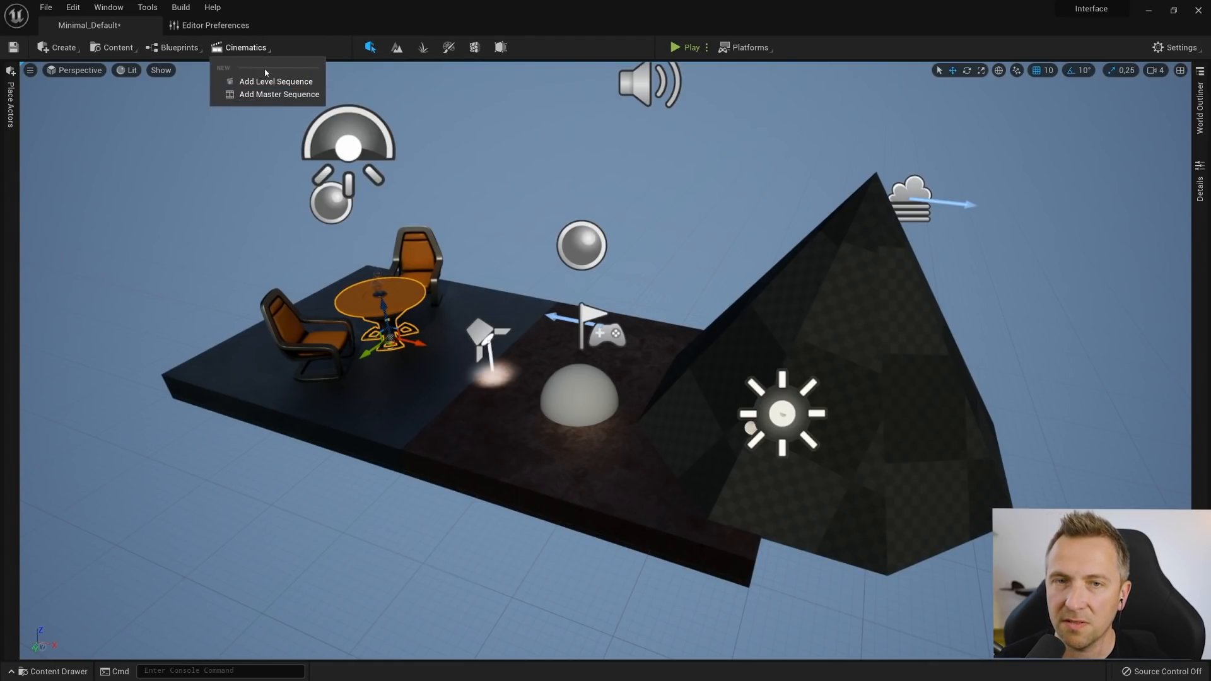
key("Escape")
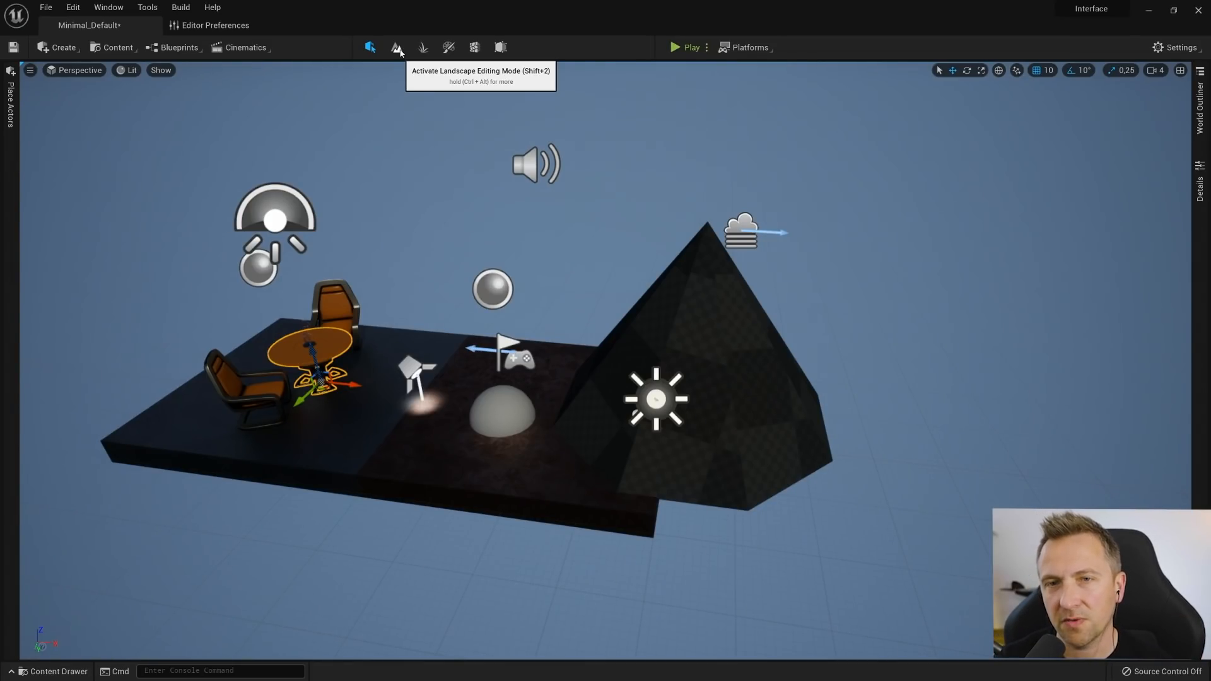
View the Landscape and Mesh Paint editing modes, return to selection mode and reactivate Landscape mode
left_click(398, 50)
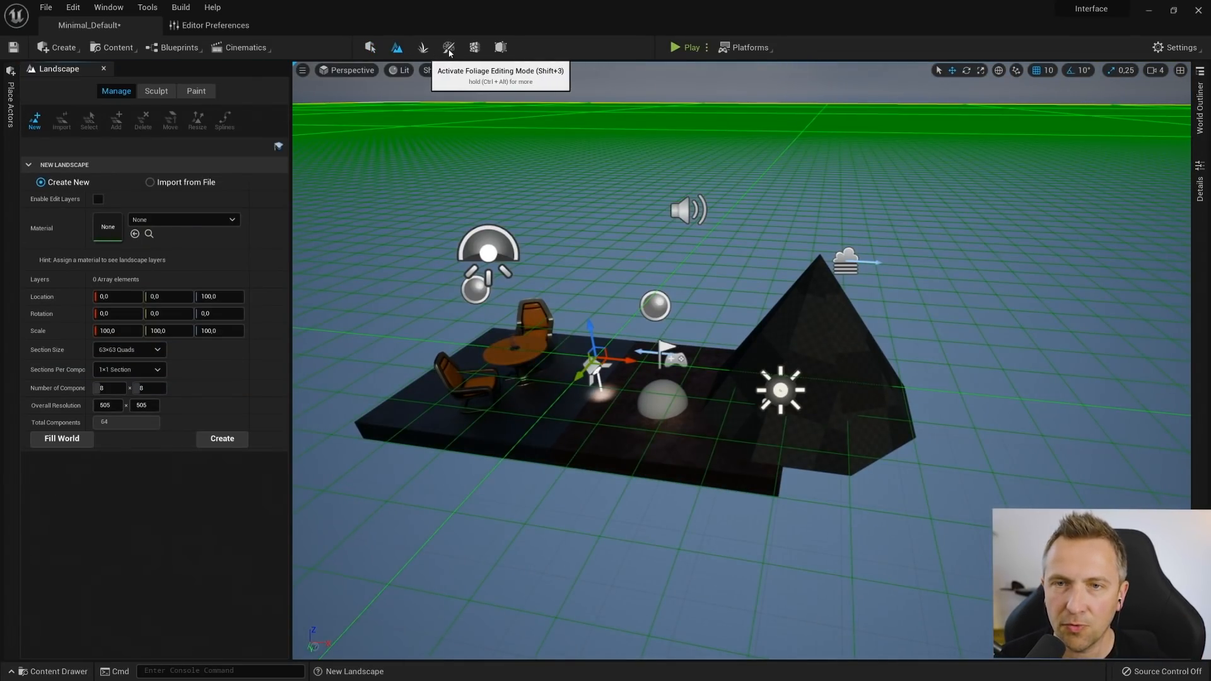
left_click(448, 49)
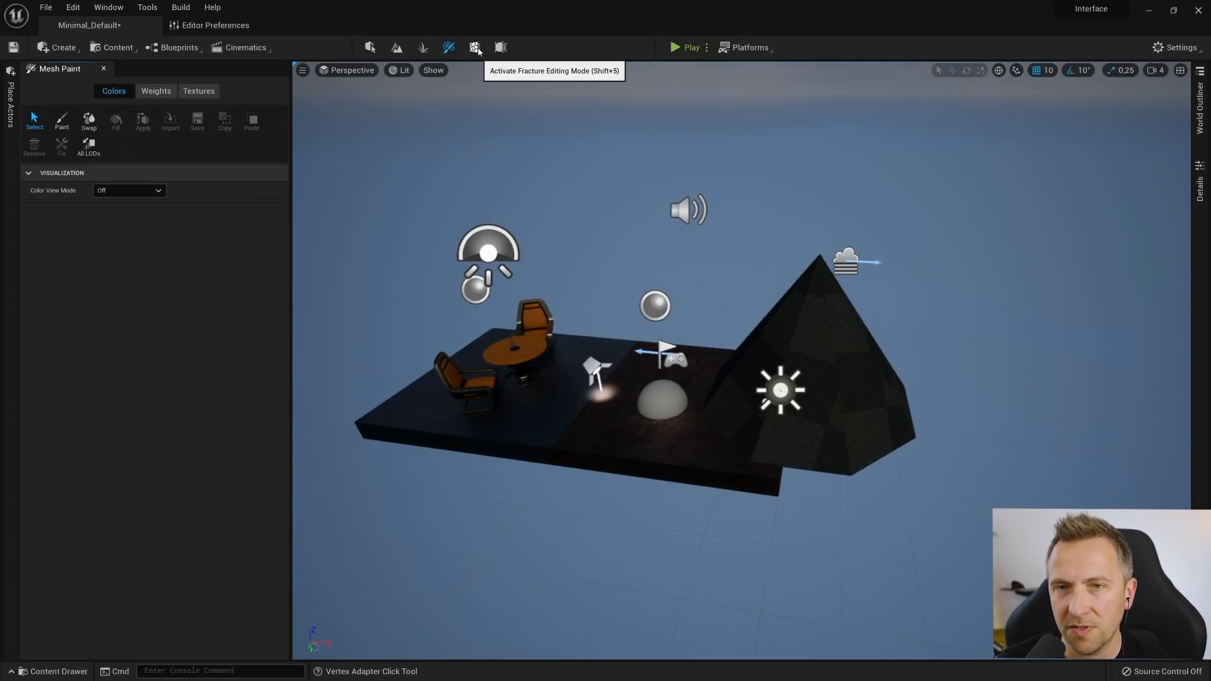
left_click(371, 47)
left_click(399, 50)
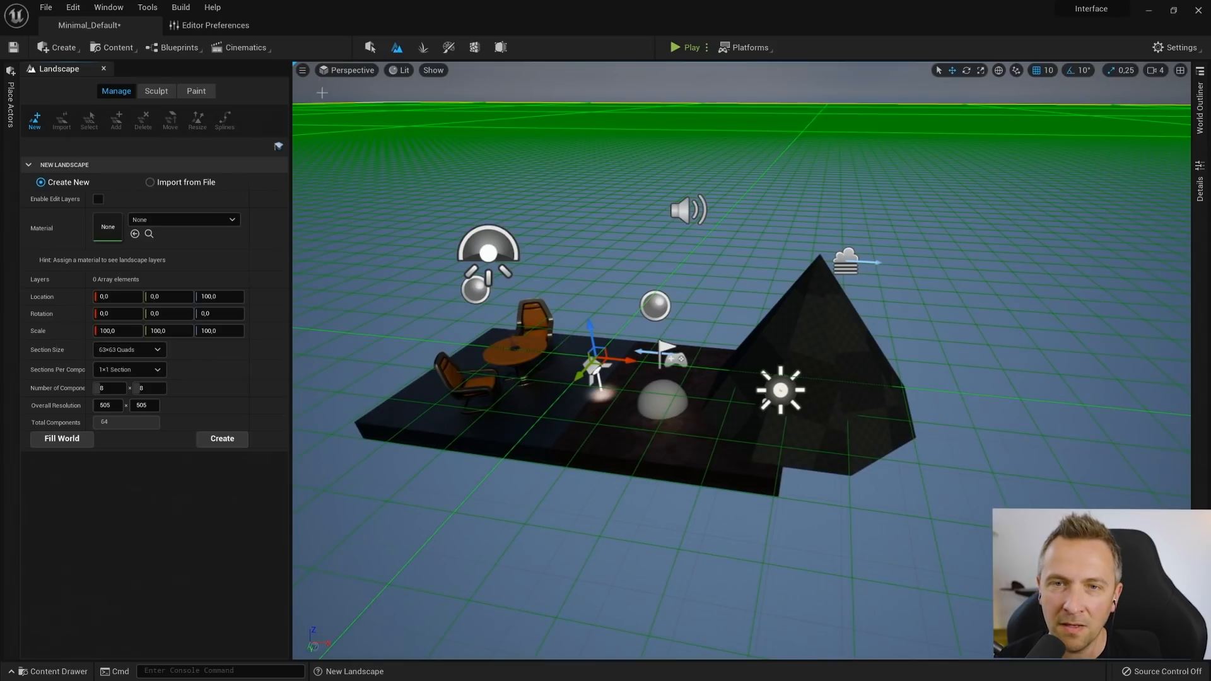
View the tools of the Foliage, Fracture and Brush Editing modes in turn
left_click(423, 48)
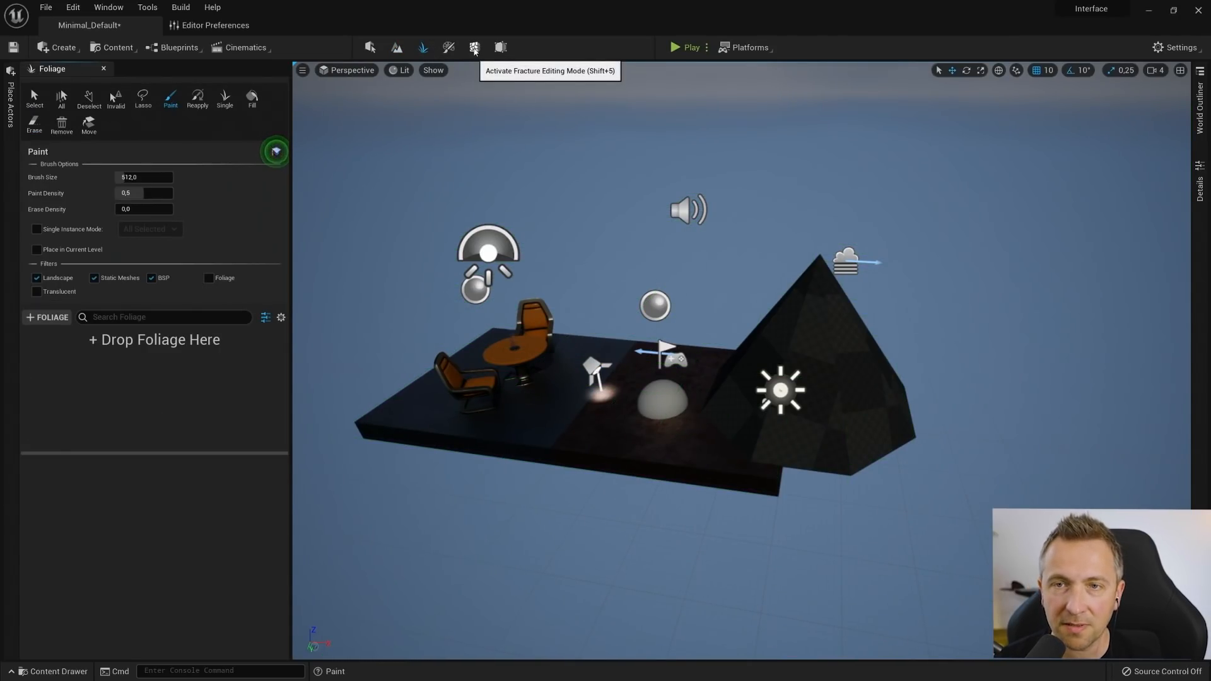
left_click(474, 47)
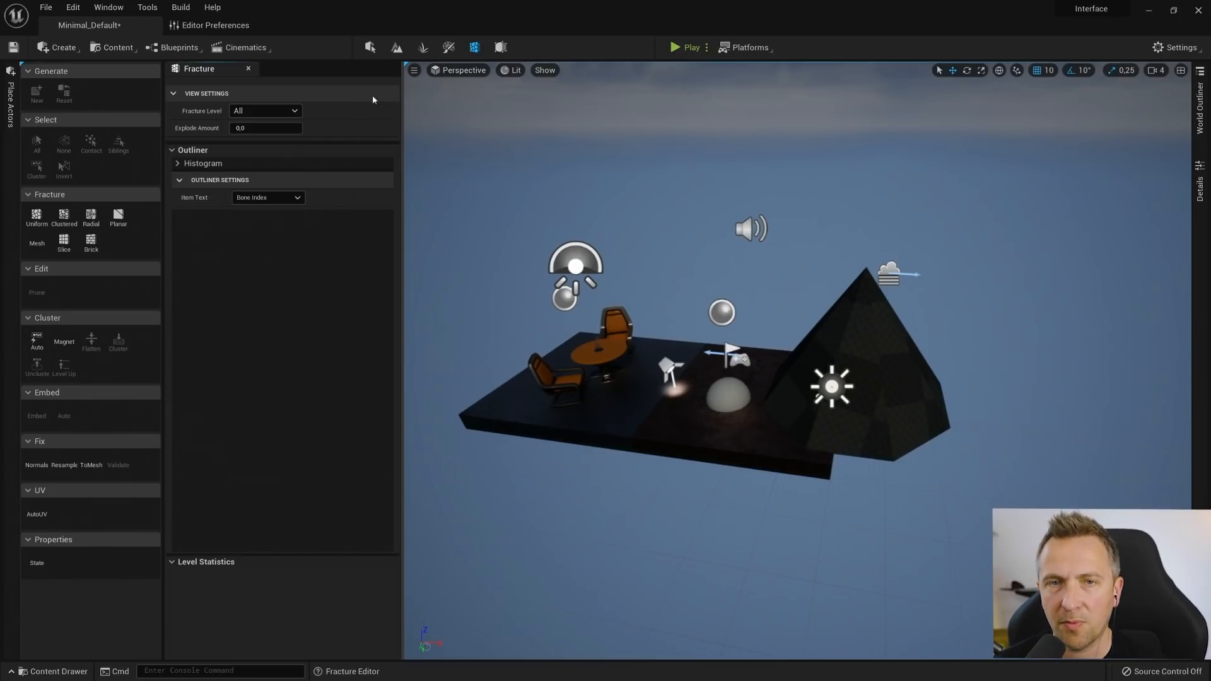
left_click(500, 47)
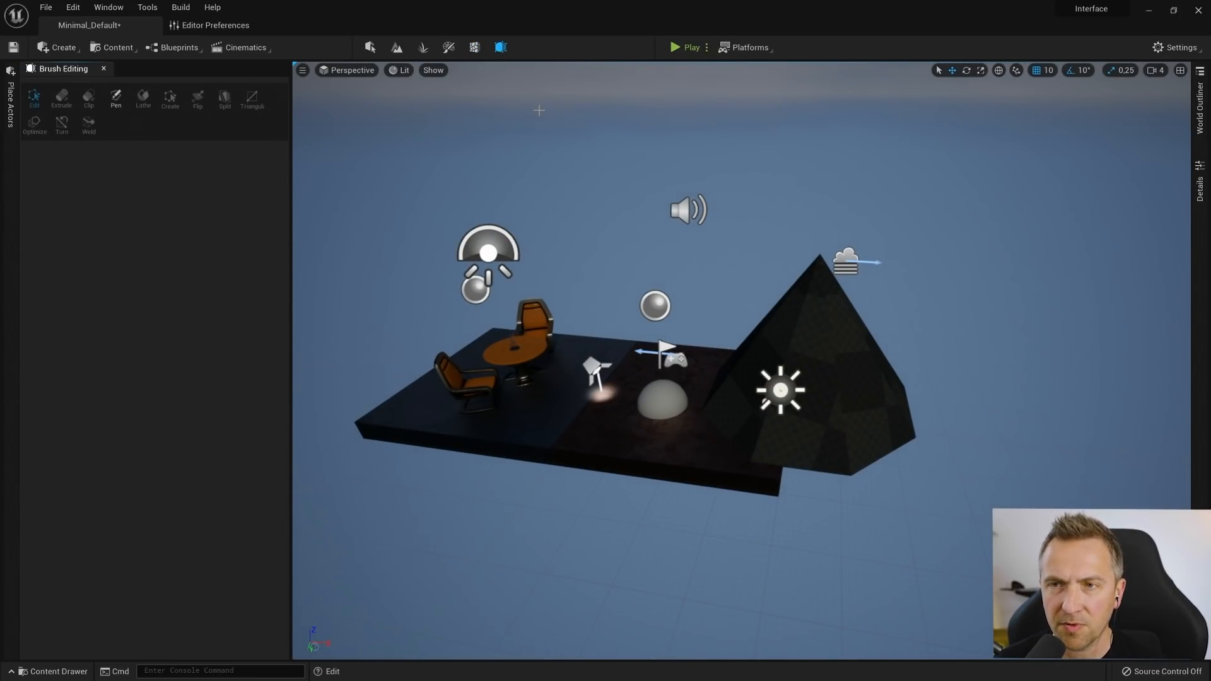
Play the level in the selected viewport, stop it, and examine the available play modes and player spawn options
left_click(706, 47)
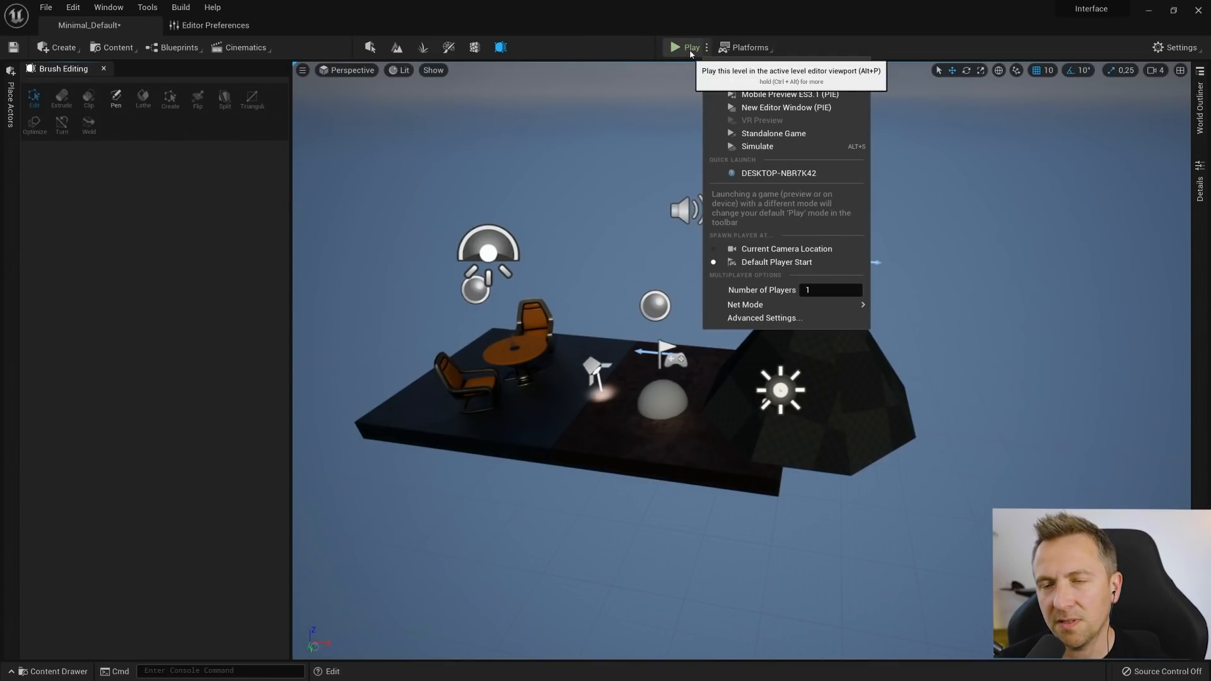
left_click(690, 48)
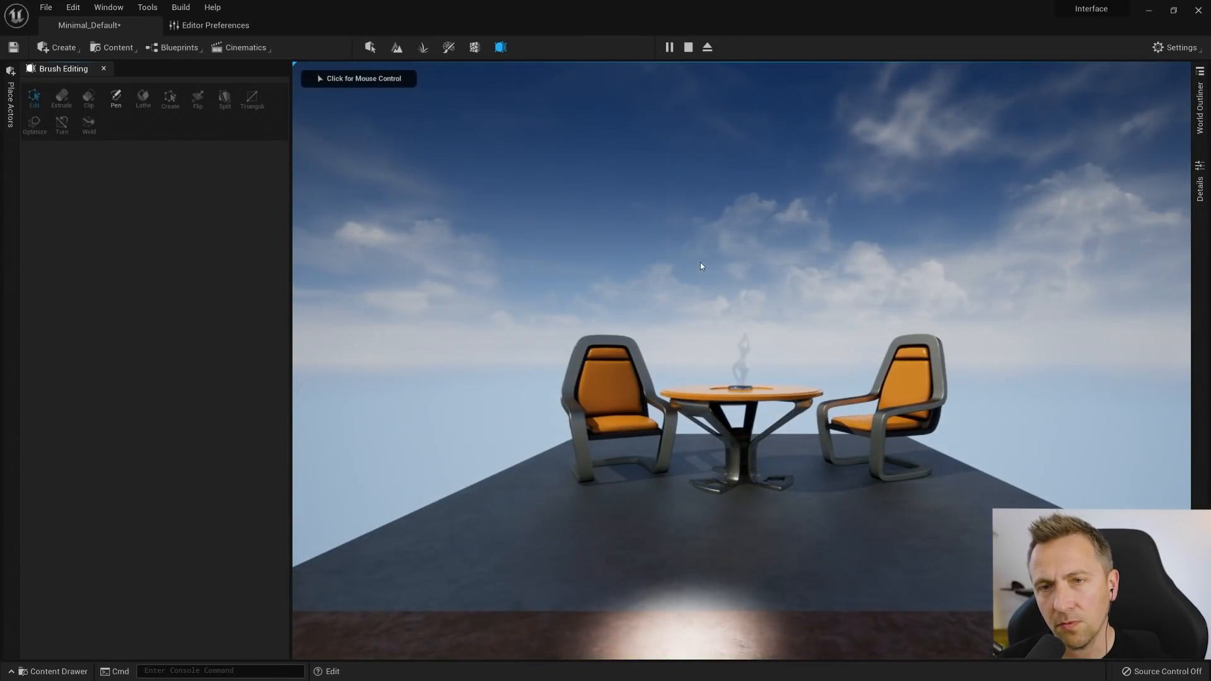
key("Escape")
left_click(706, 47)
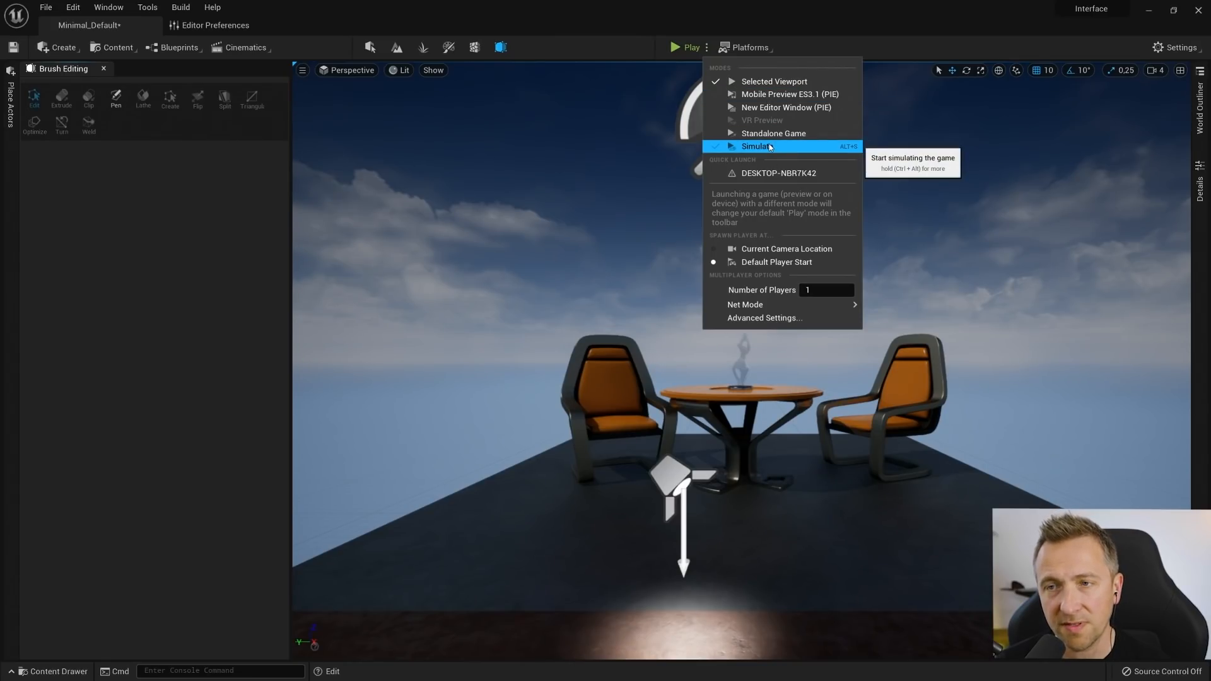
left_click(706, 47)
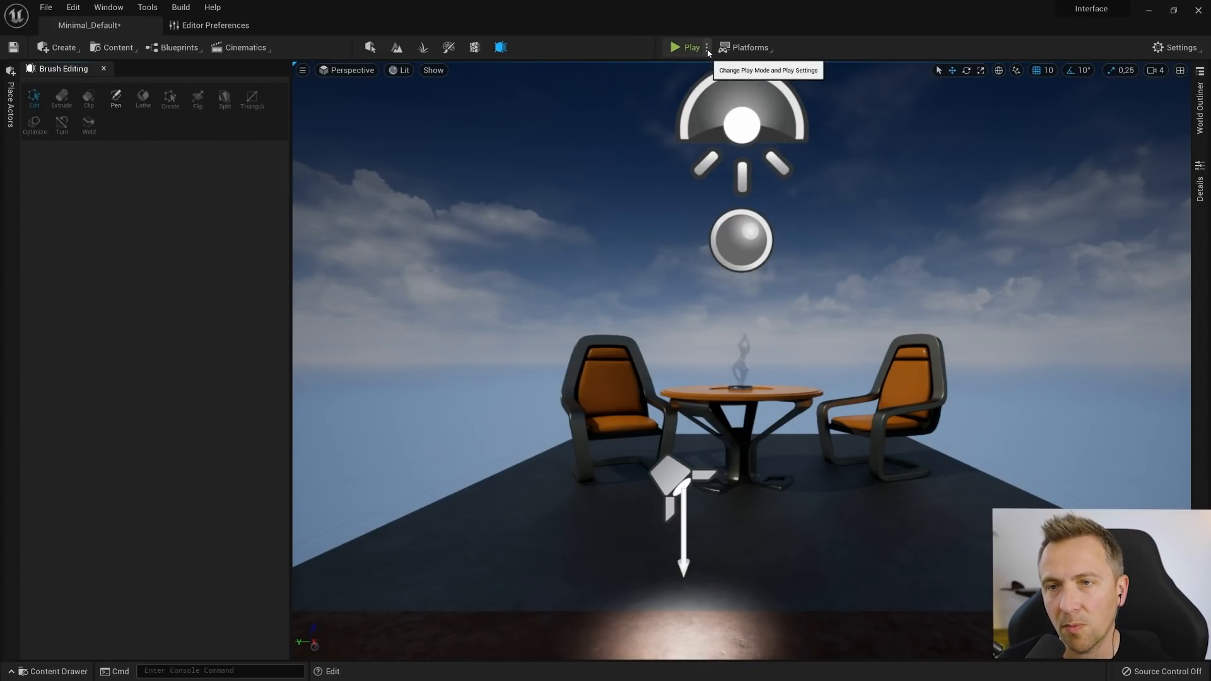
left_click(706, 47)
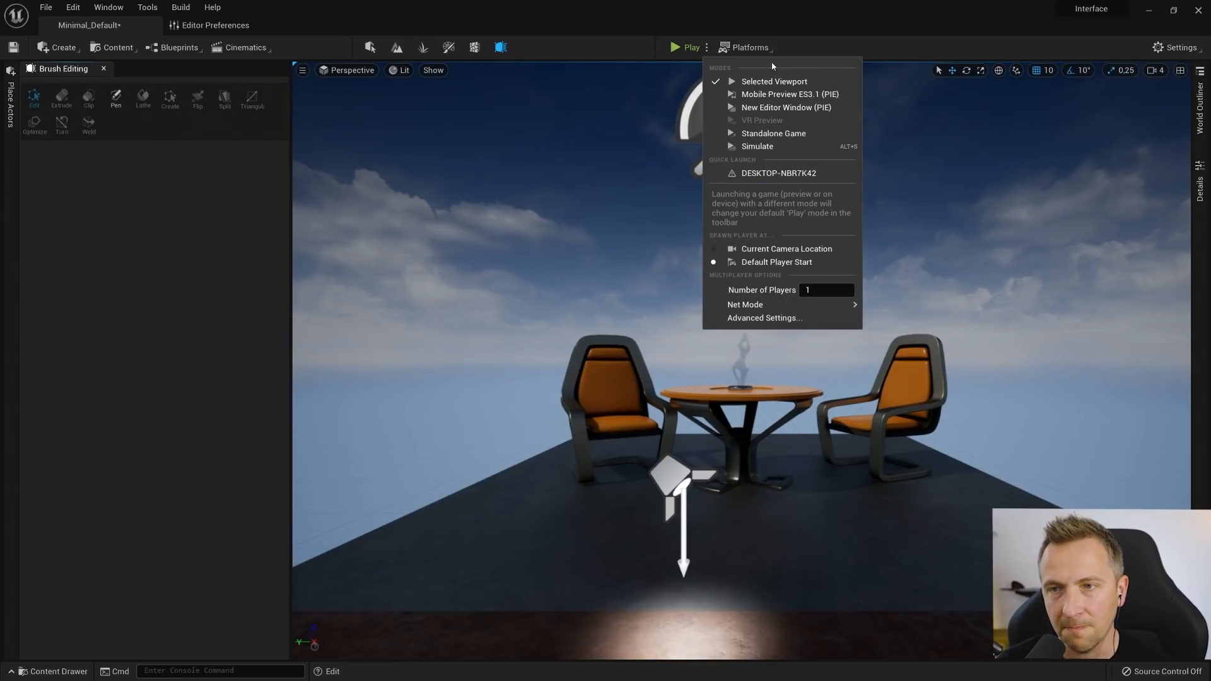
Review the Mac and Windows platform options and try to package the project for Windows
left_click(748, 47)
left_click(749, 48)
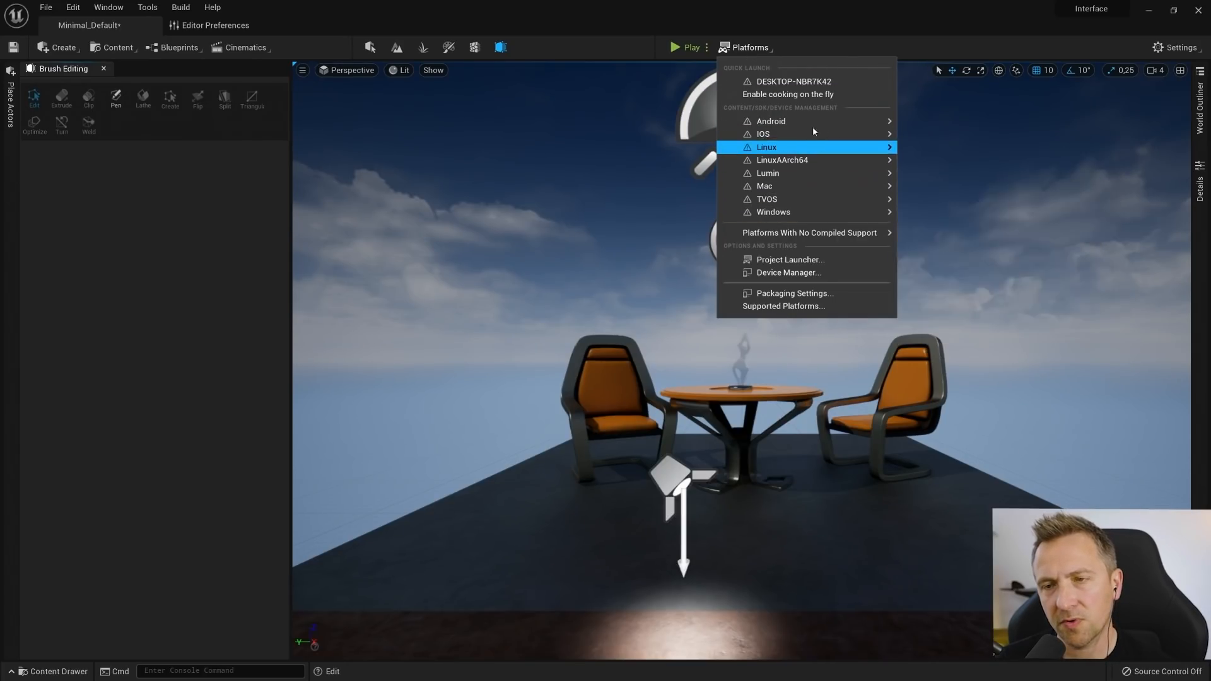
mouse_move(814, 183)
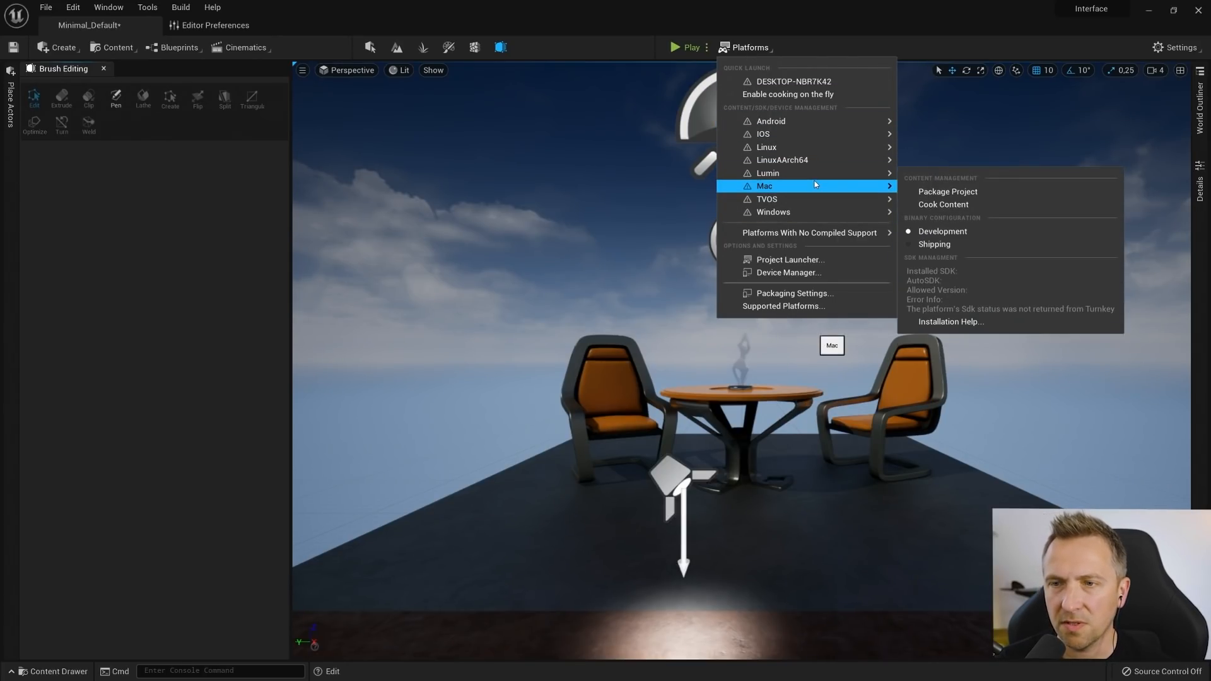
mouse_move(787, 215)
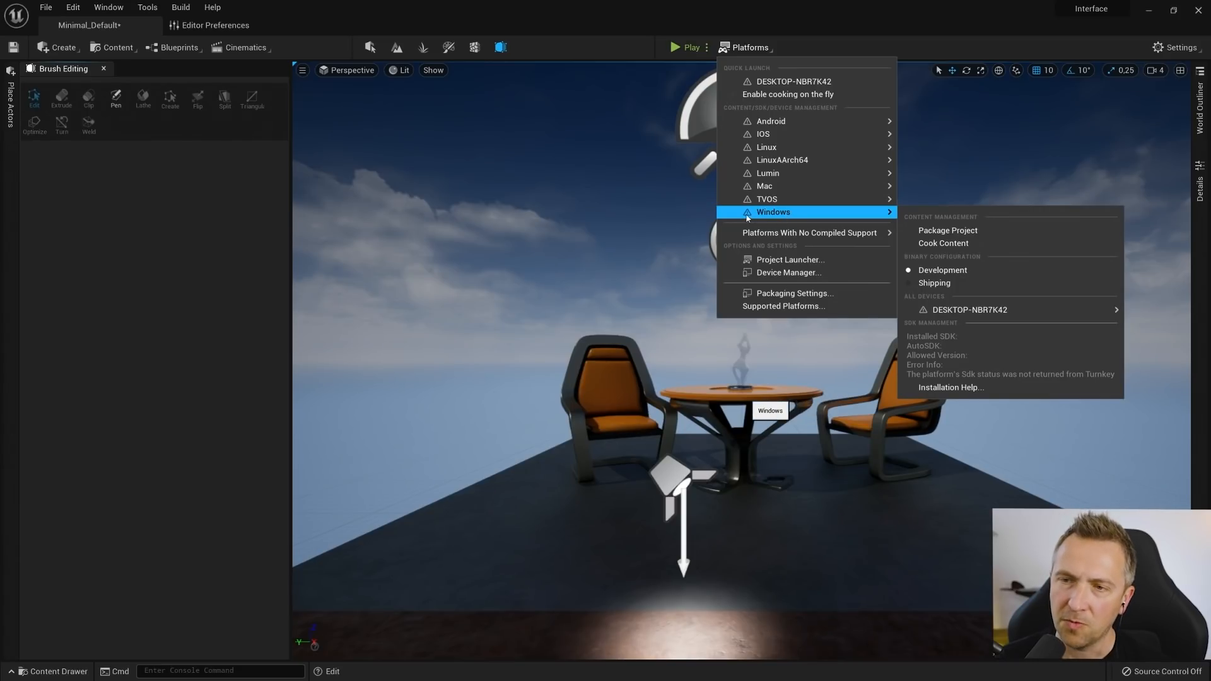
left_click(947, 231)
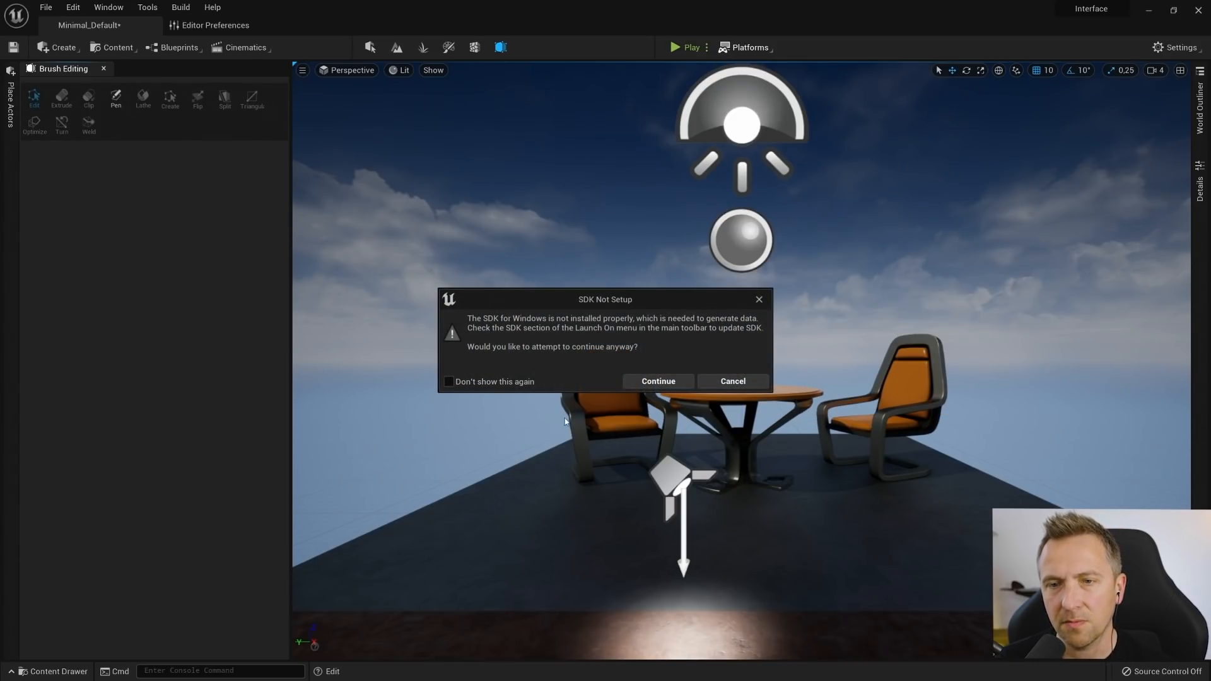
left_click(732, 382)
View the project's packaging settings and close the Project Settings window
left_click(756, 47)
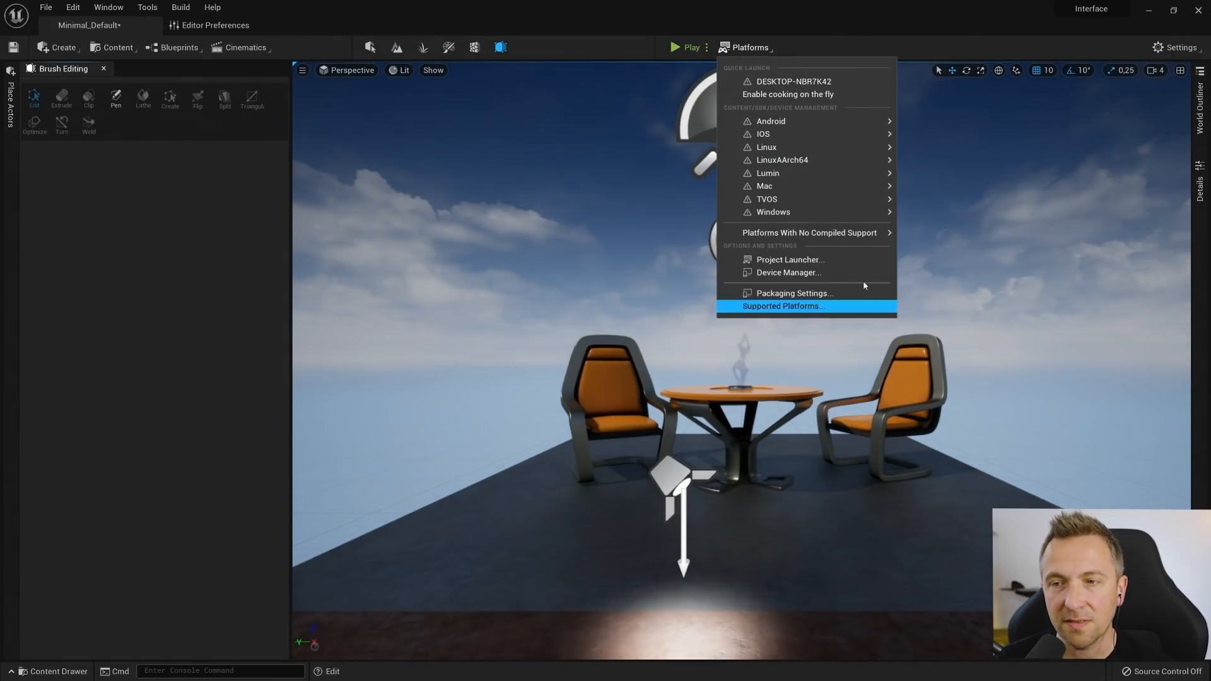
left_click(789, 294)
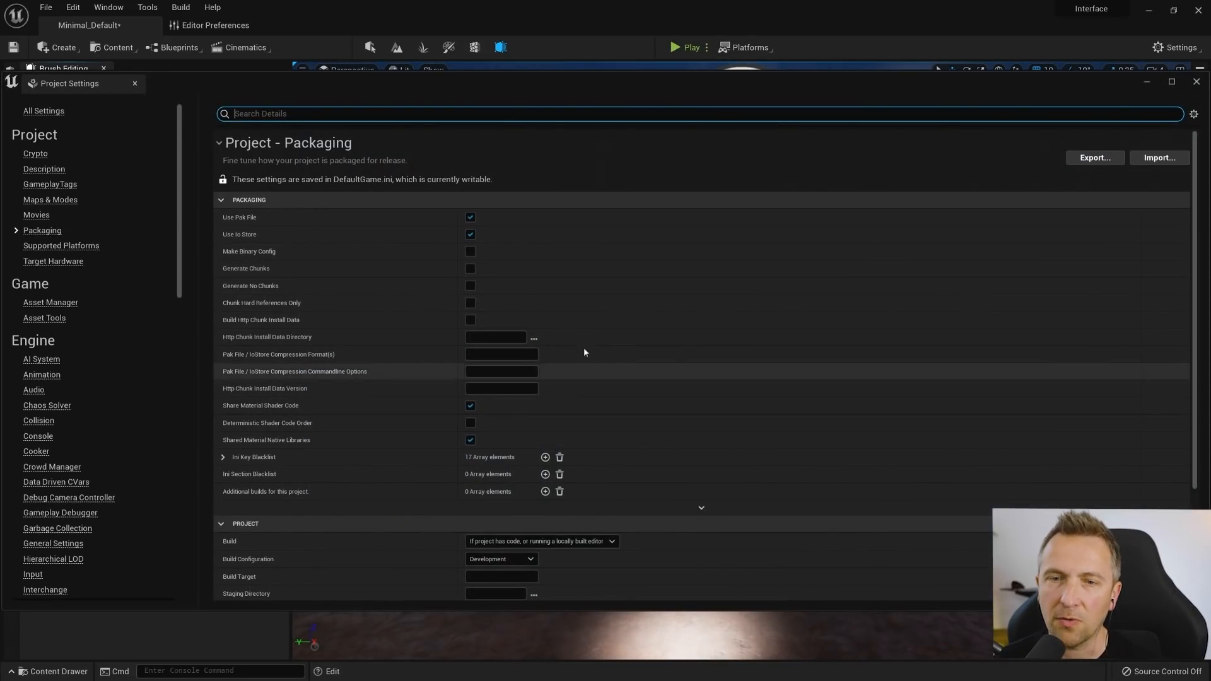
left_click(134, 84)
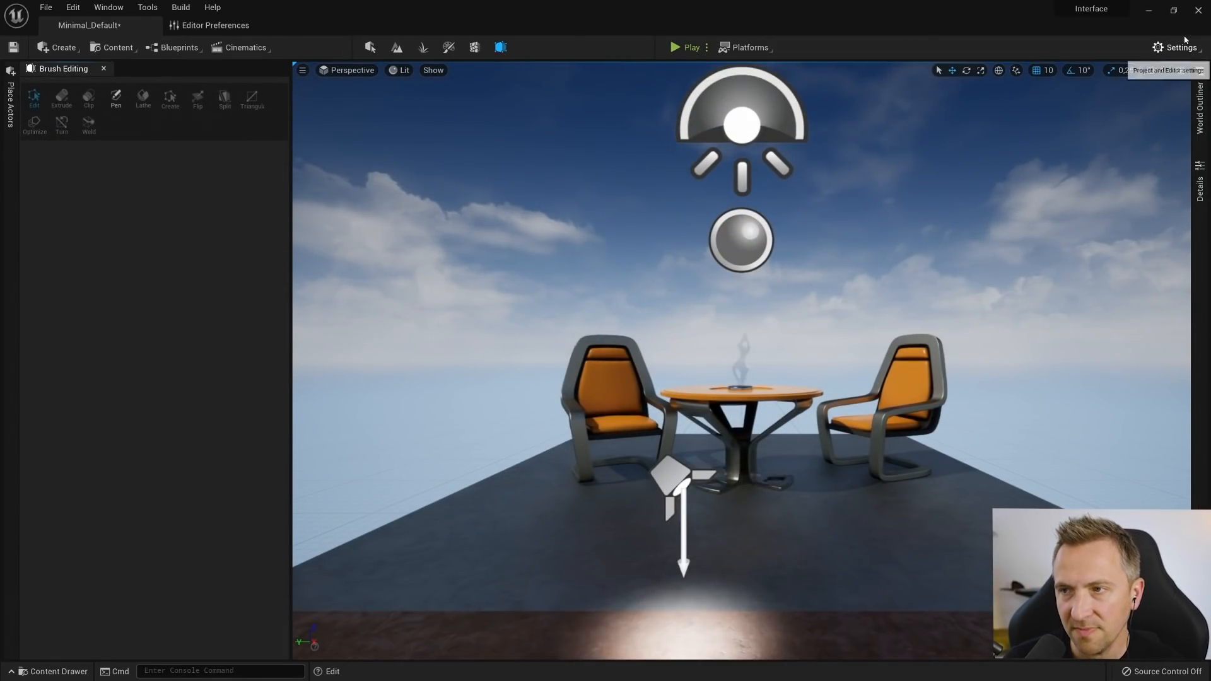
Examine the editor's selection, scalability, audio and snapping settings, along with the list of editor windows
left_click(1173, 9)
left_click(1173, 10)
left_click(1159, 48)
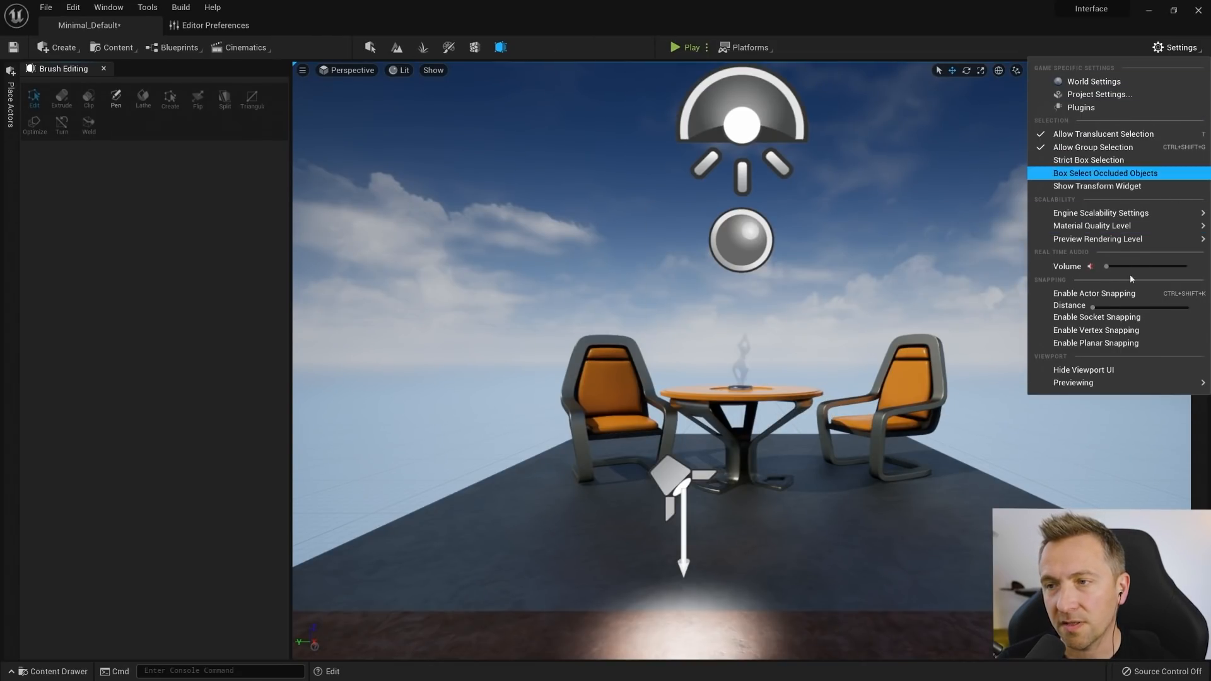
mouse_move(1104, 226)
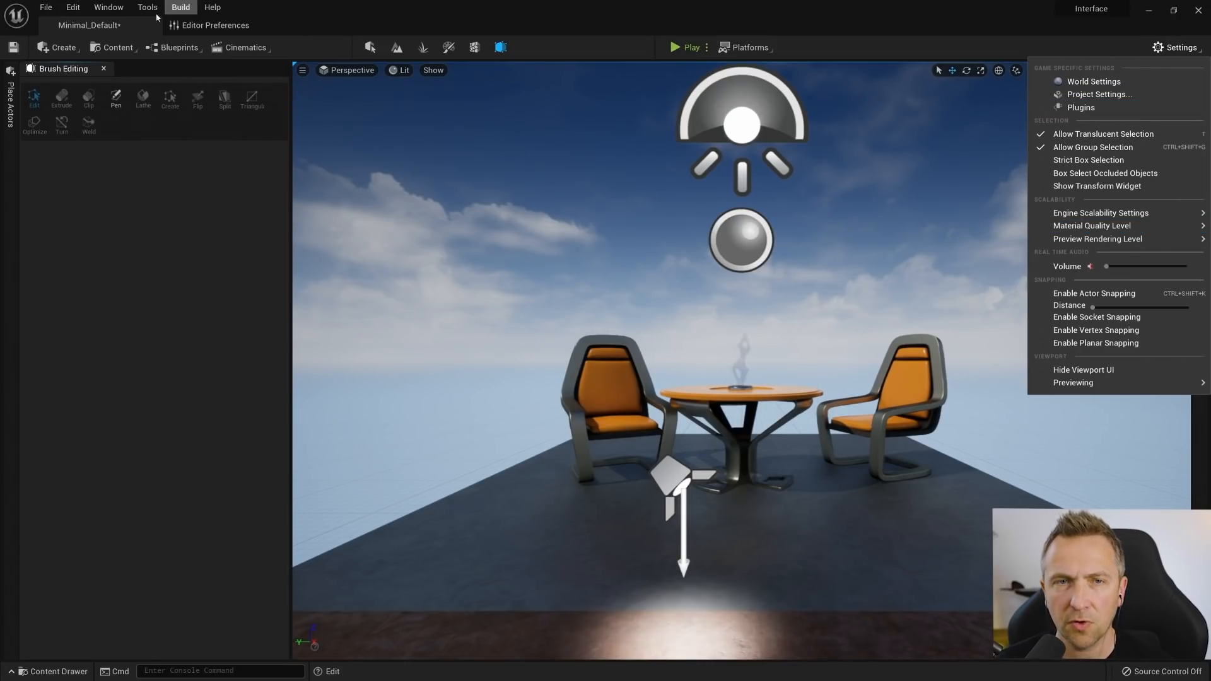
left_click(82, 9)
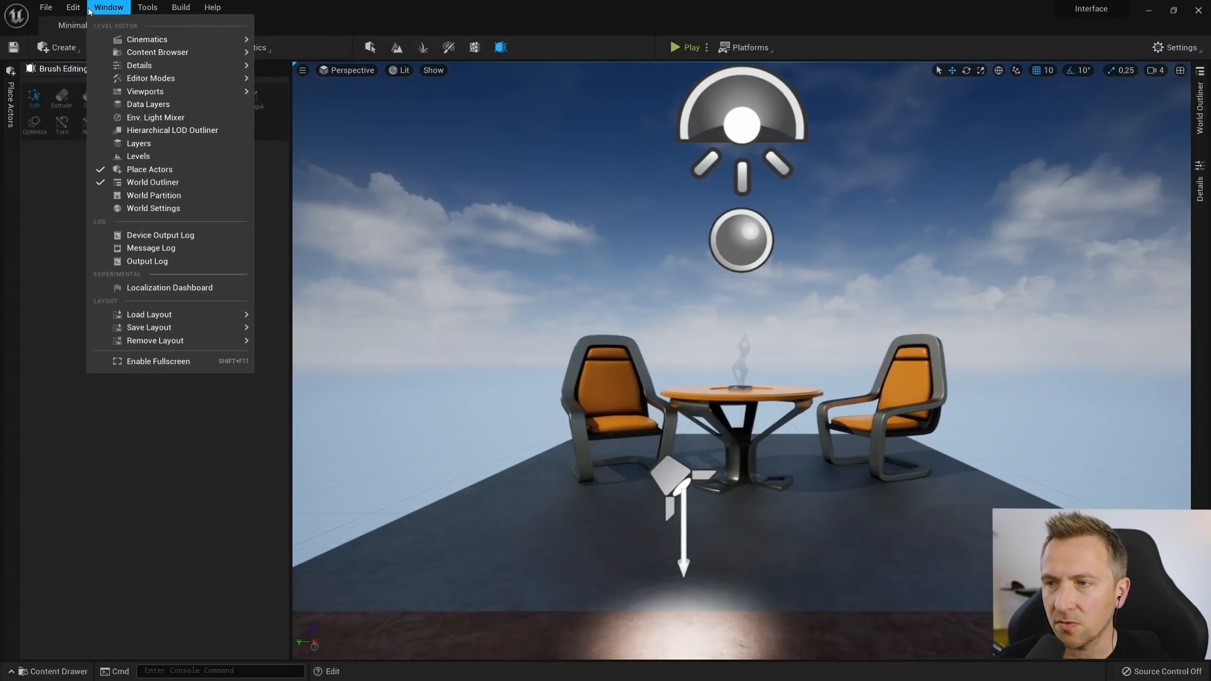
mouse_move(181, 7)
left_click(1050, 156)
right_click(1050, 157)
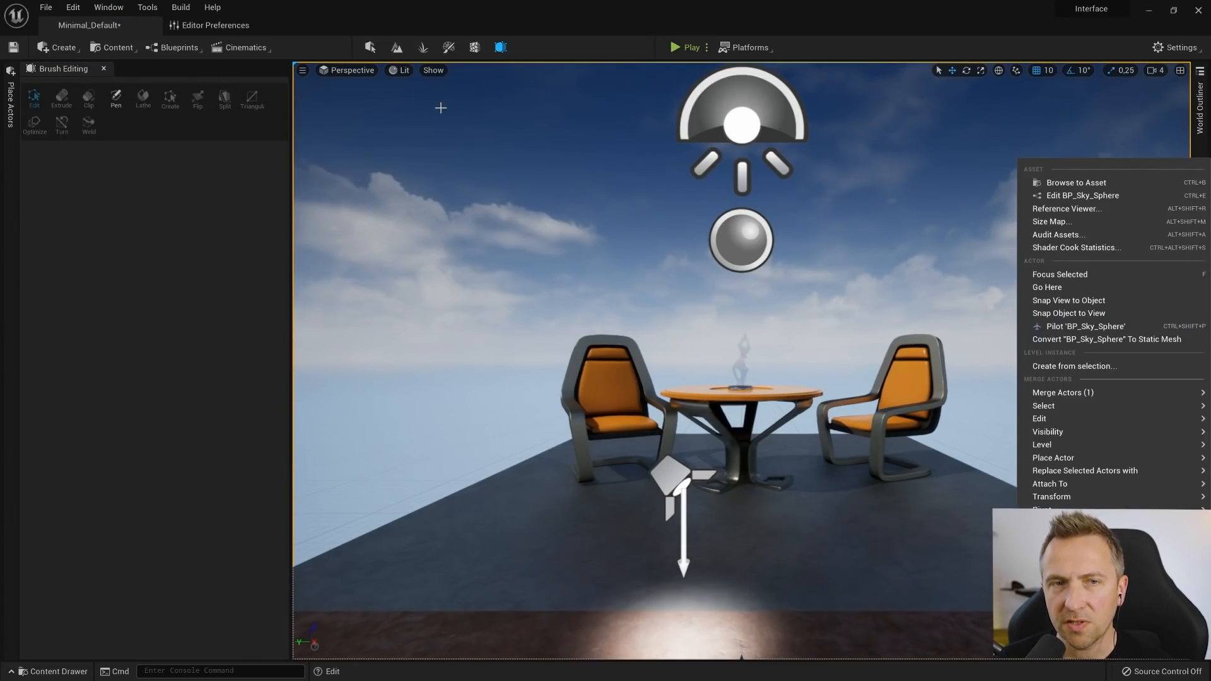
Set the viewport's screen percentage to 50
left_click(301, 71)
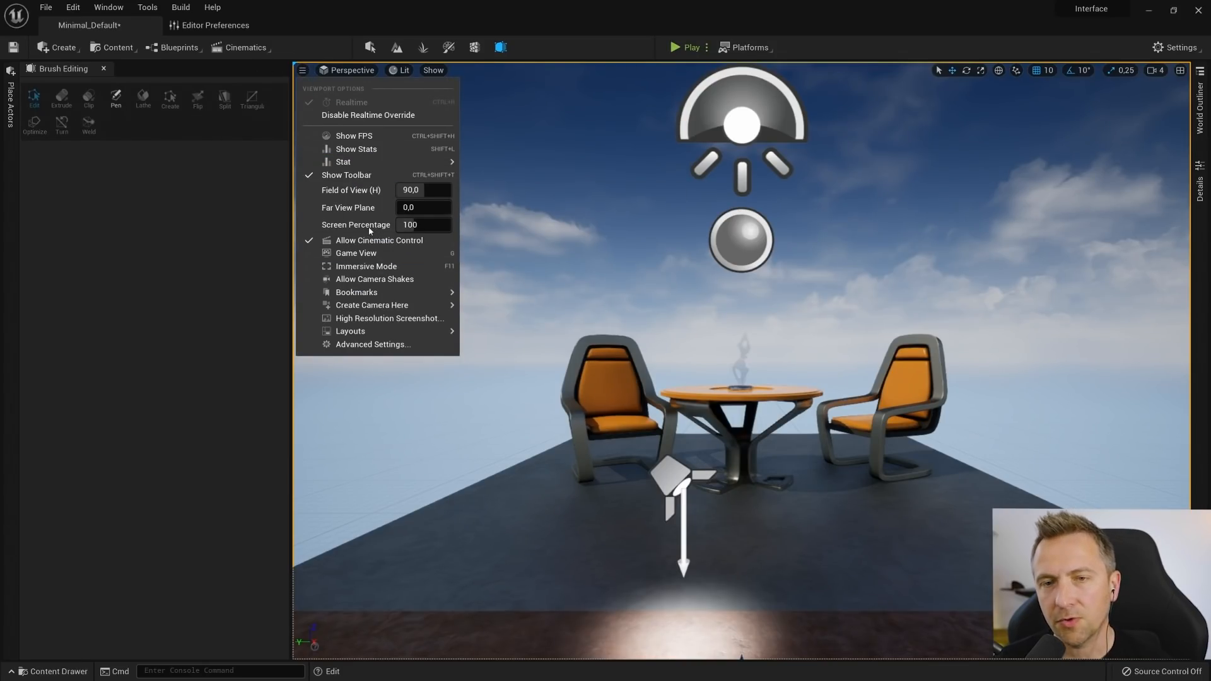
left_click(417, 225)
type("50")
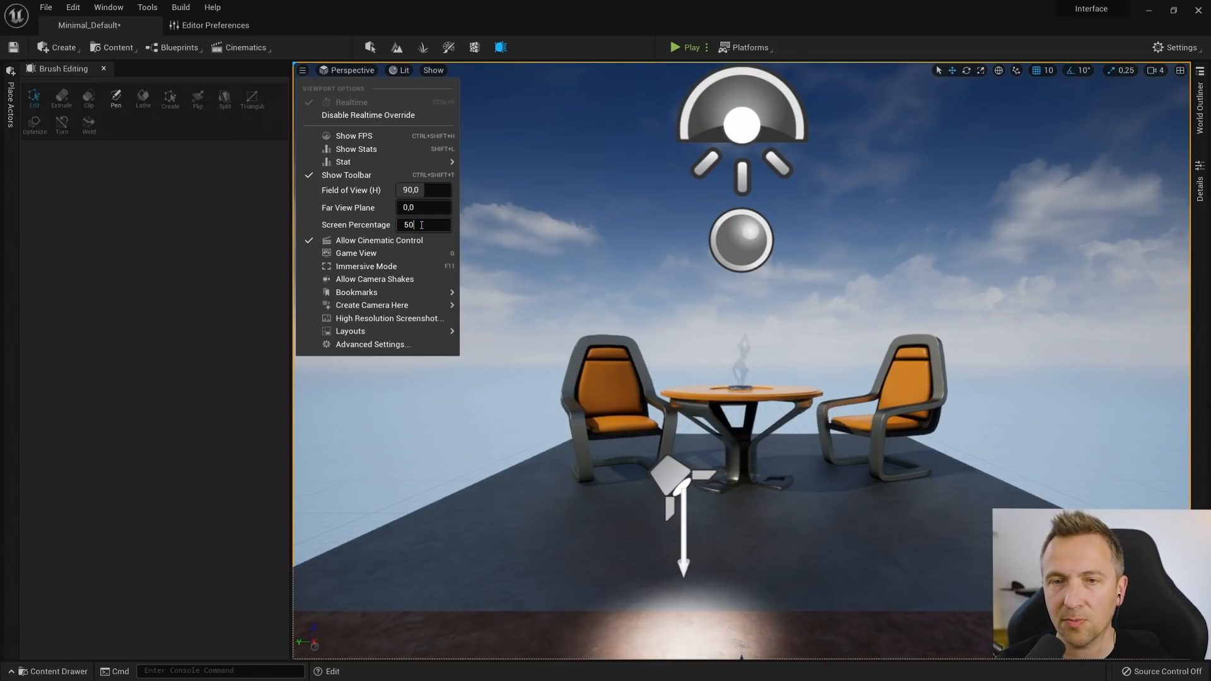
key("Return")
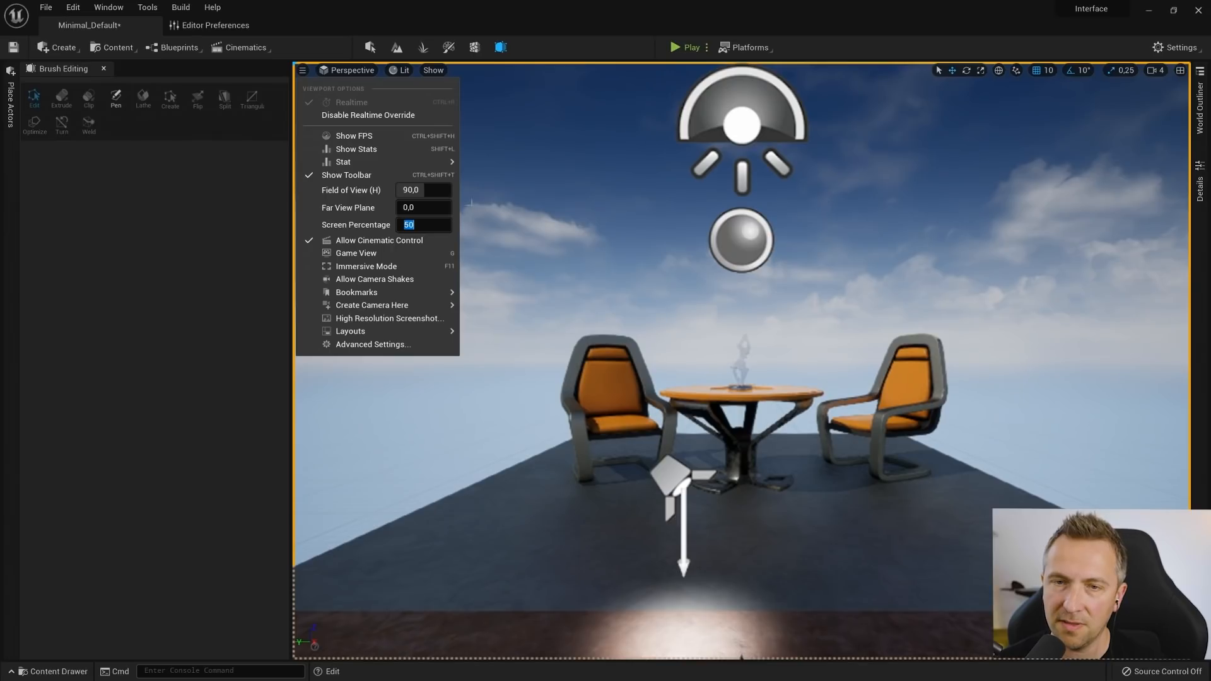
key("Escape")
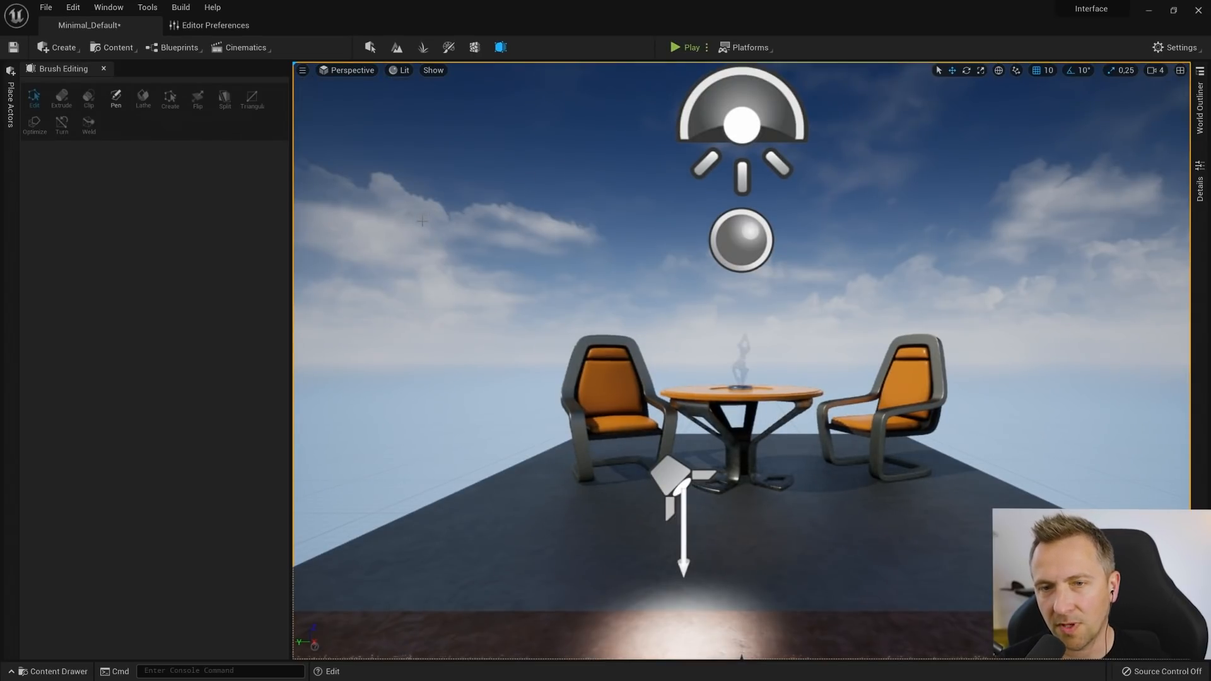
Set the viewport's screen percentage to 100
left_click(302, 71)
left_click(441, 227)
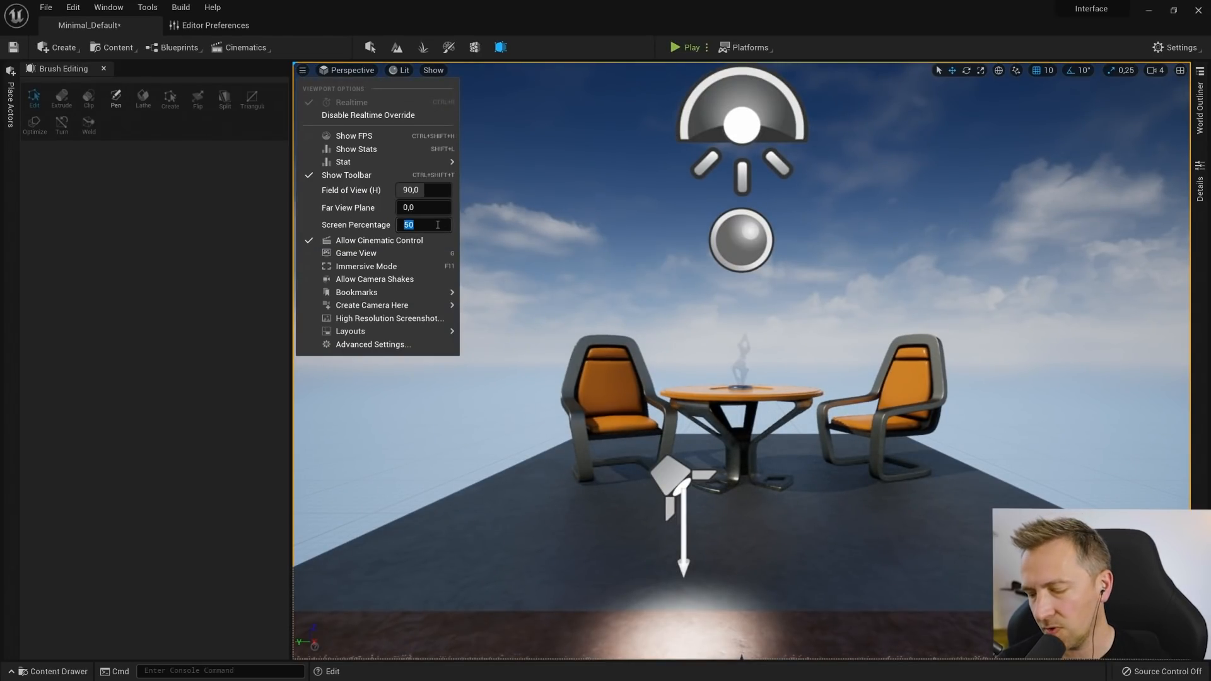
type("100")
key("Return")
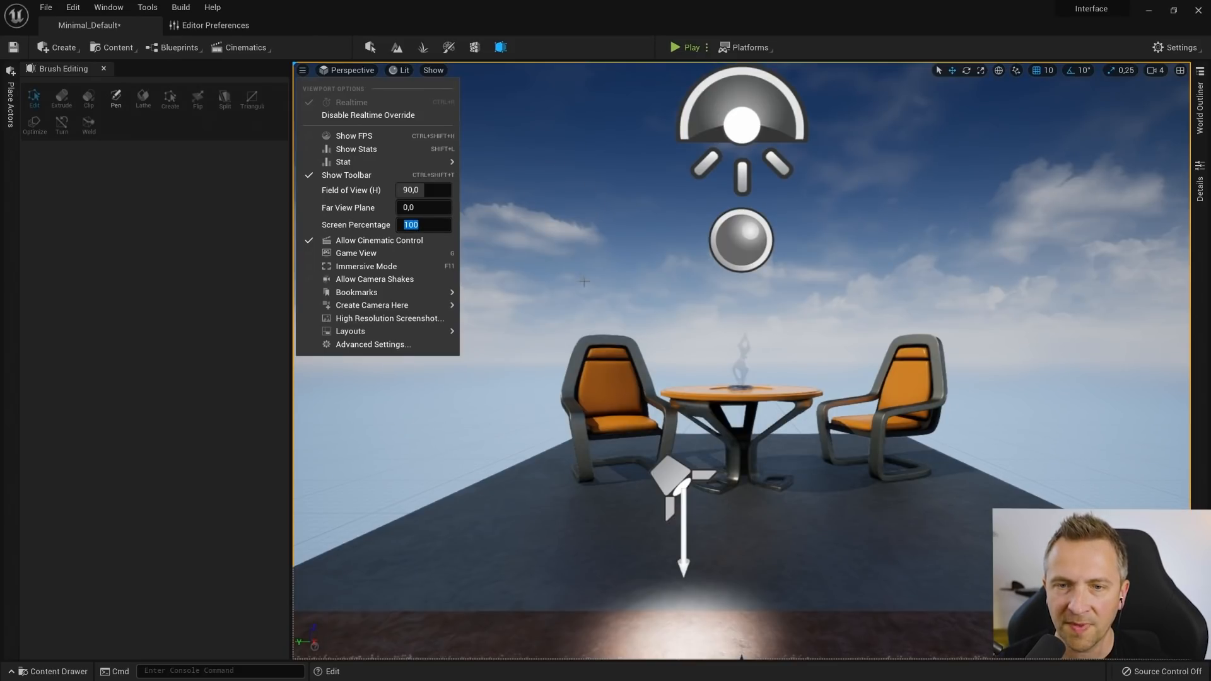
Examine the High Resolution Screenshot options and the one- to four-pane viewport layouts
left_click(416, 317)
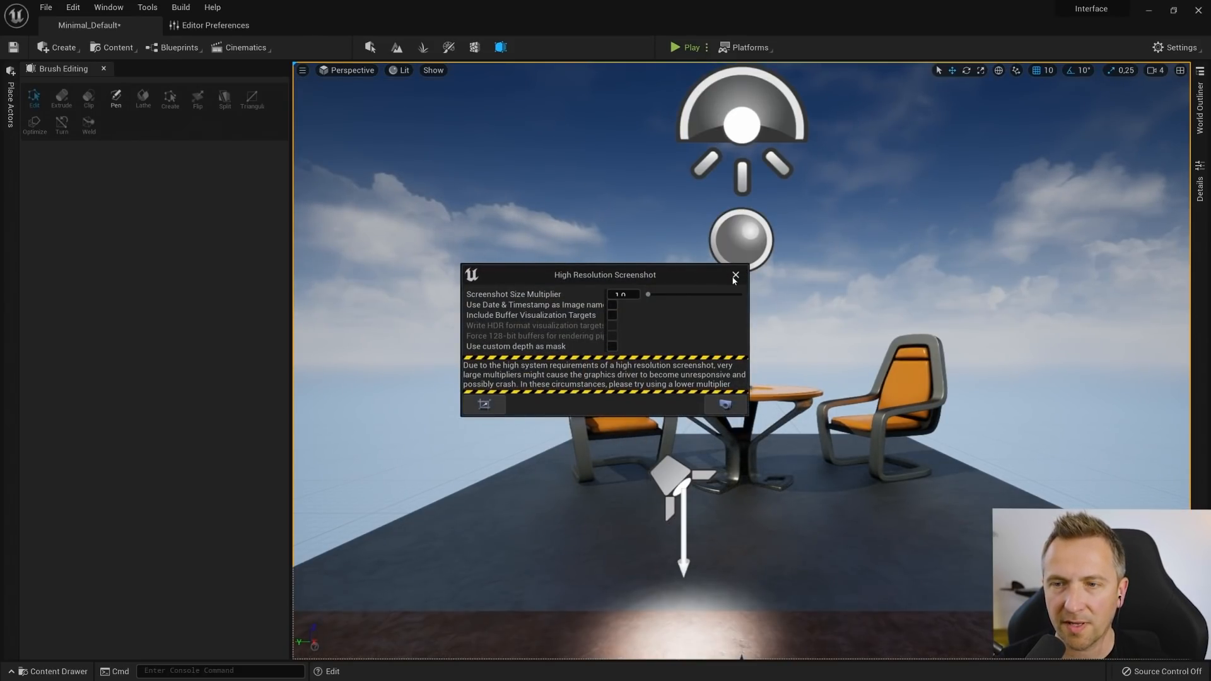
left_click(735, 277)
left_click(302, 70)
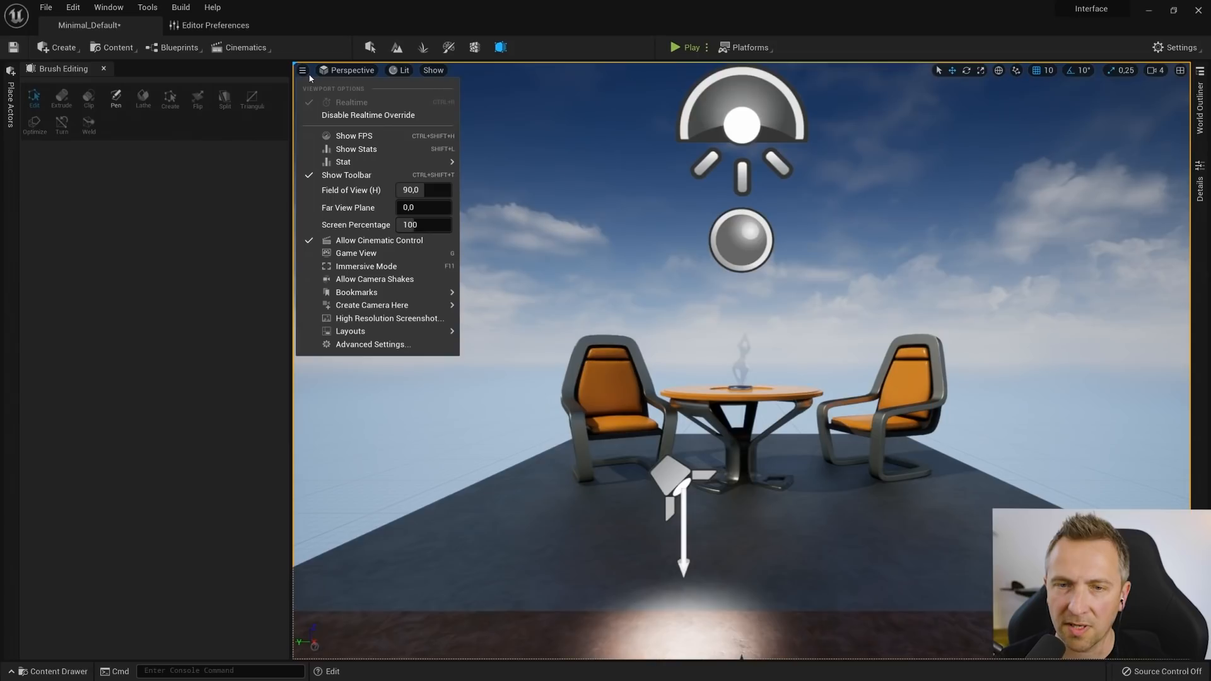
mouse_move(389, 333)
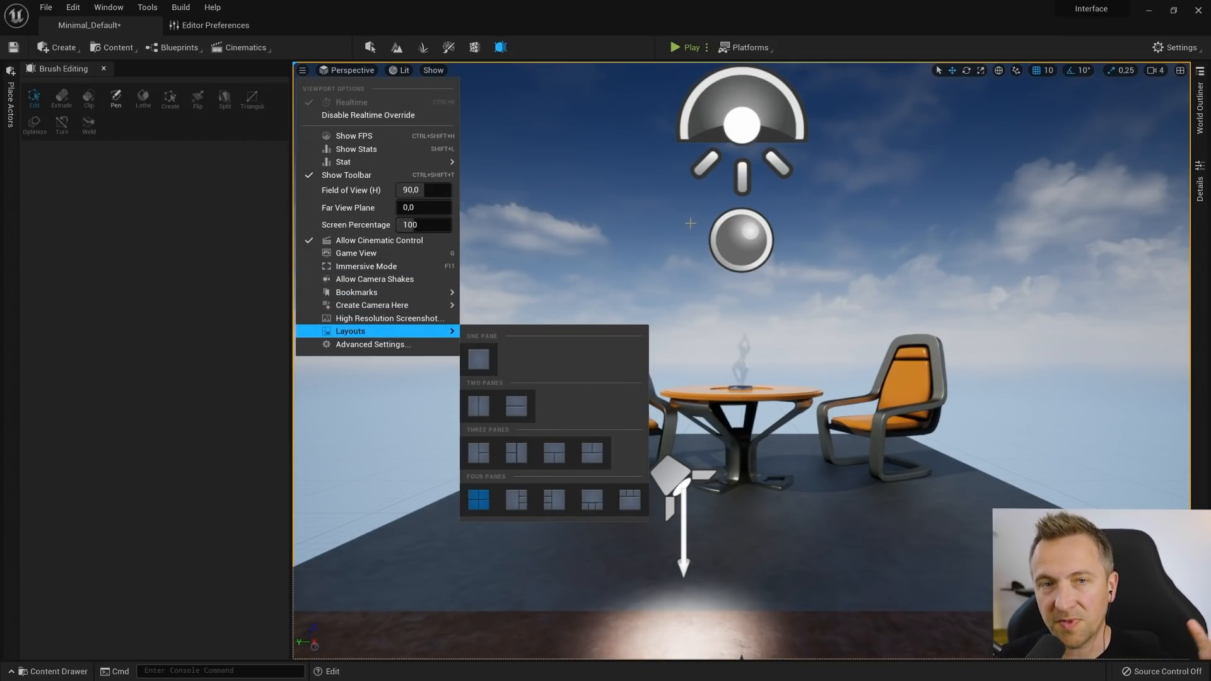
Leave Brush Editing and return to selection mode with the enlarged viewport
right_click(542, 144)
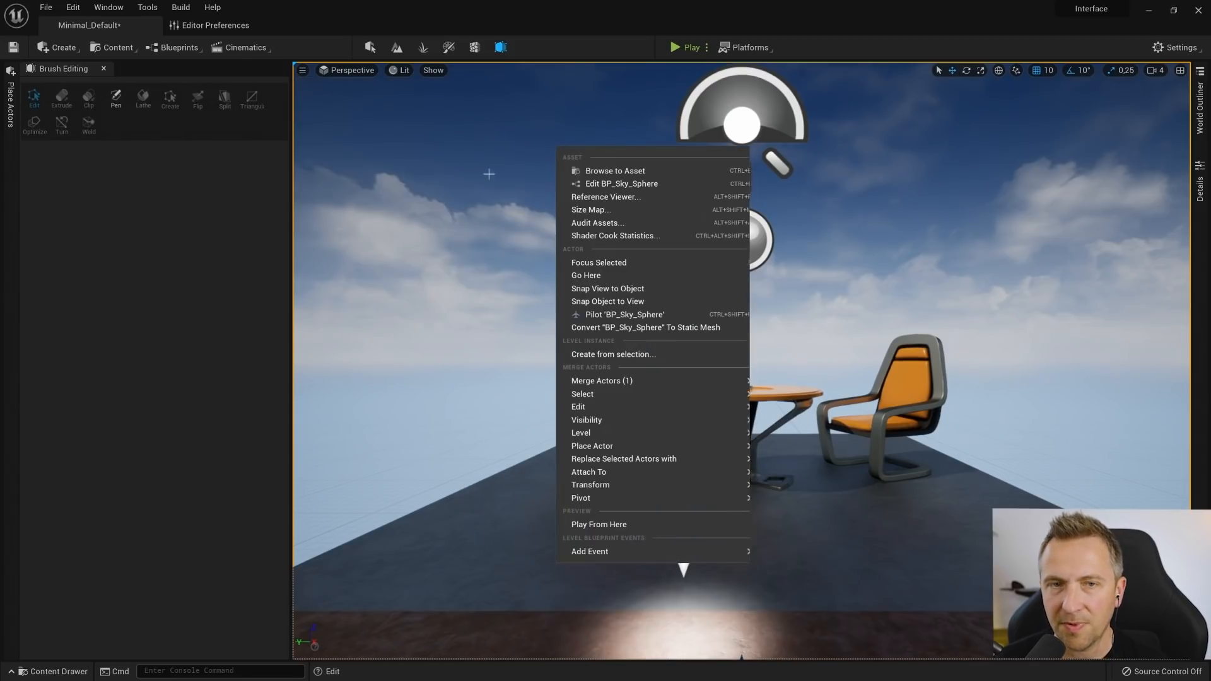
key("Escape")
key("shift+1")
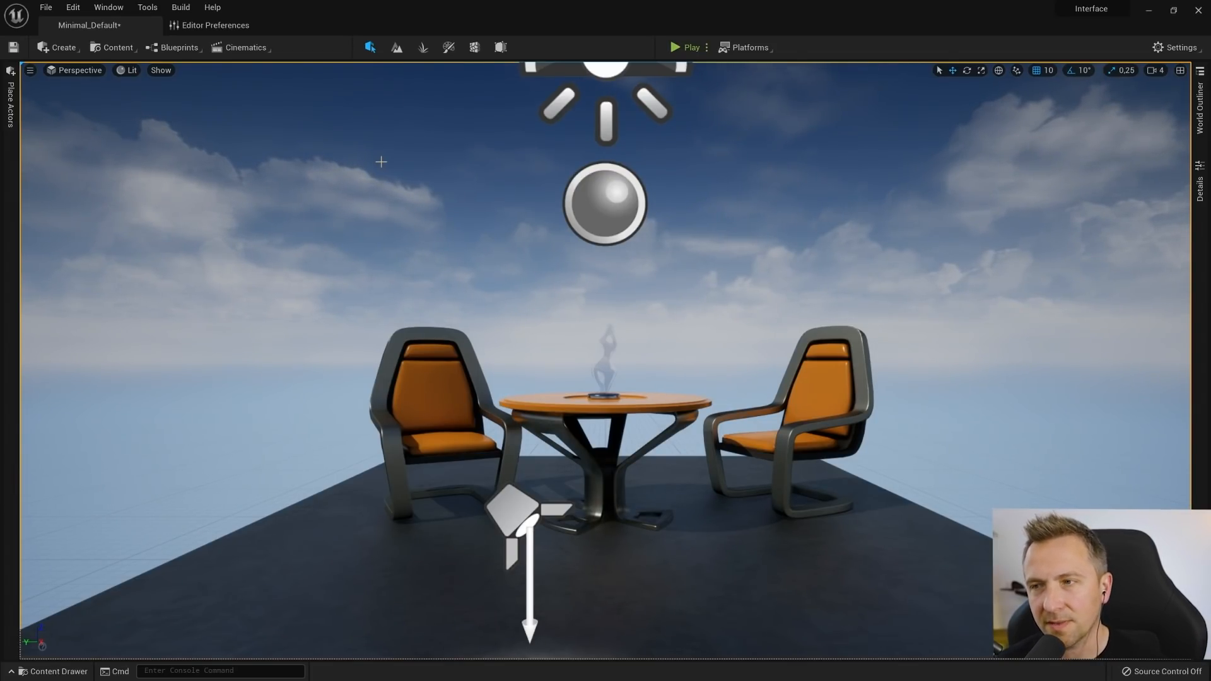
left_click(10, 99)
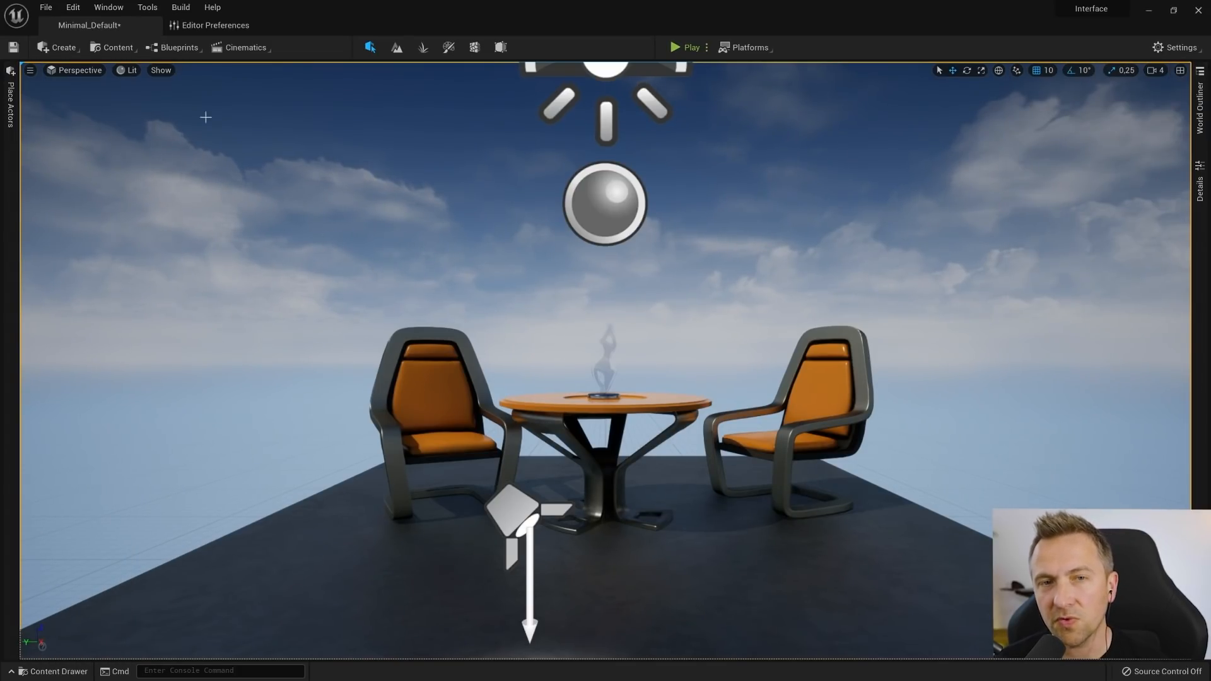
Save the current editor layout as a new user layout named FullViewport
left_click(106, 11)
mouse_move(183, 329)
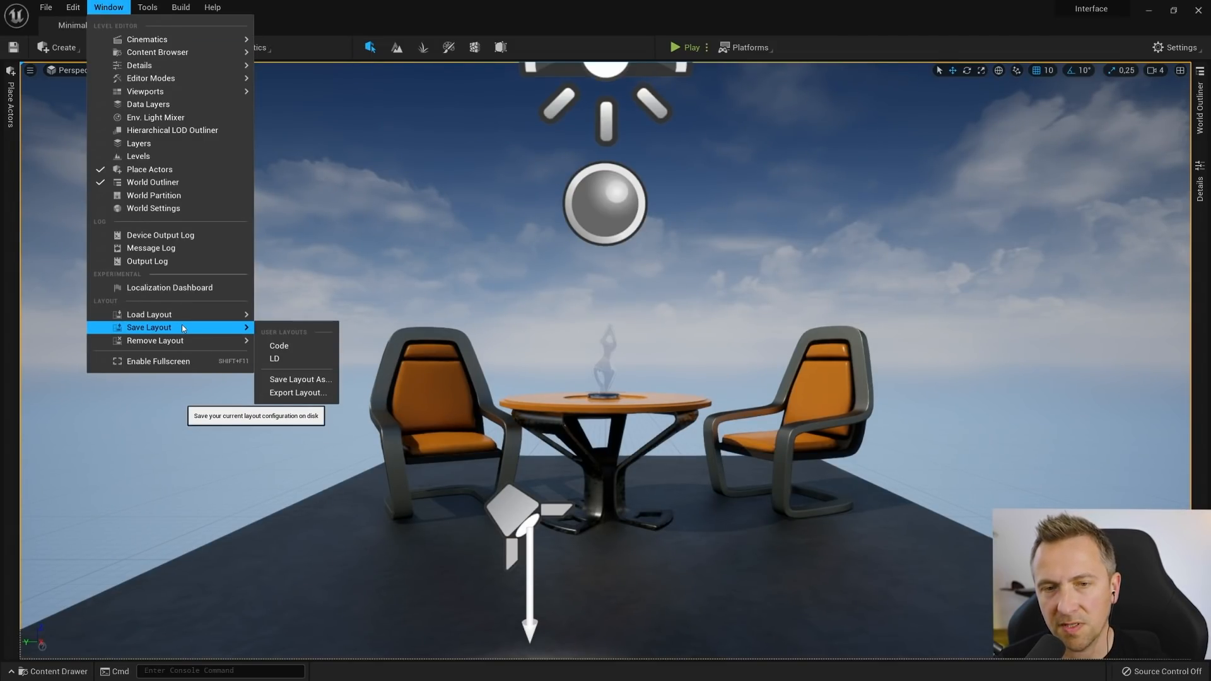
left_click(302, 379)
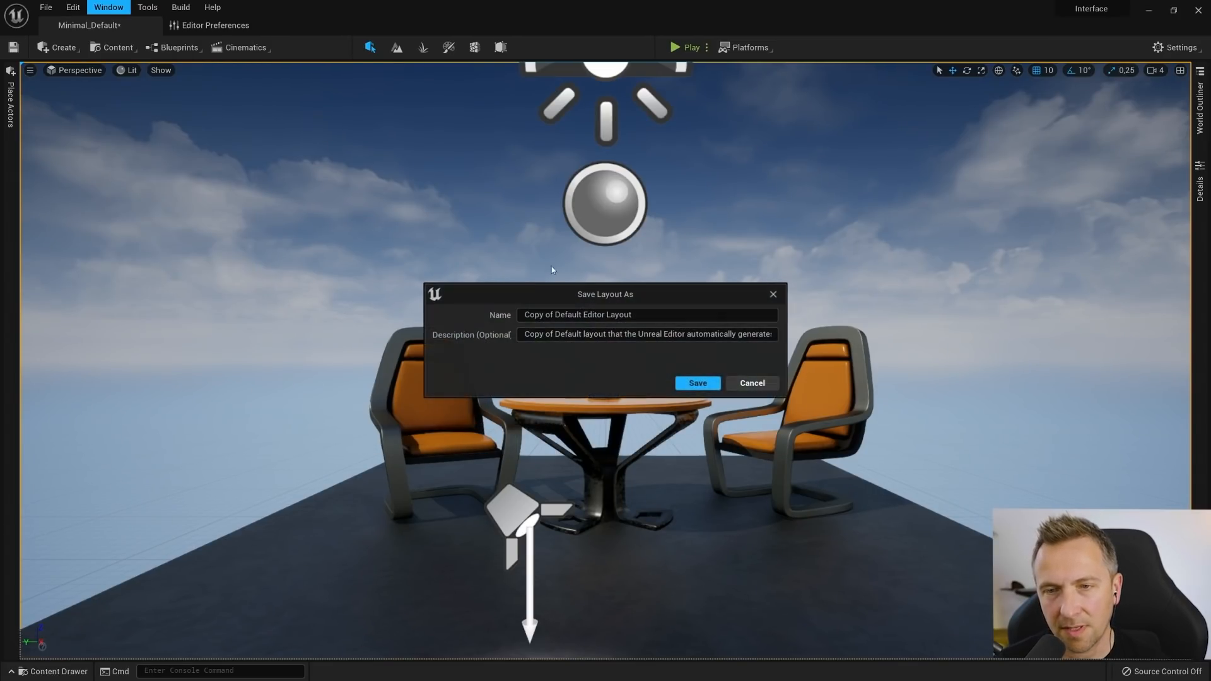
left_click(631, 313)
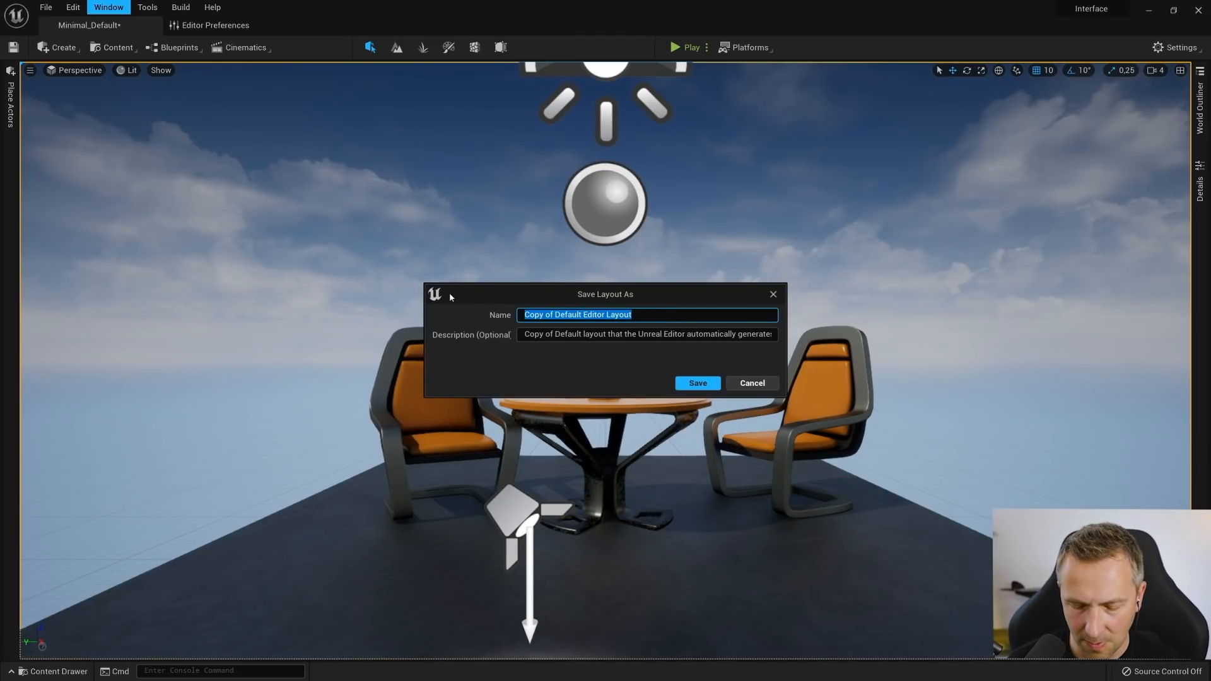
type("Viewp")
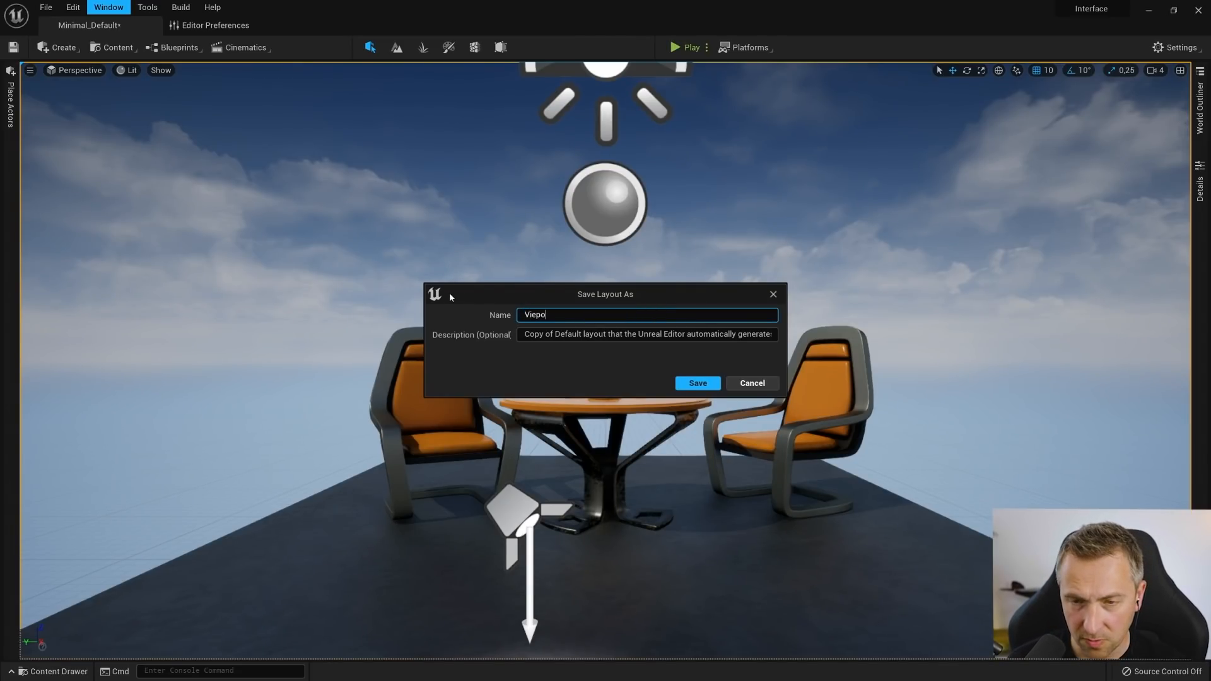
key("BackSpace")
key("BackSpace")
key("BackSpace")
key("BackSpace")
key("BackSpace")
type("F")
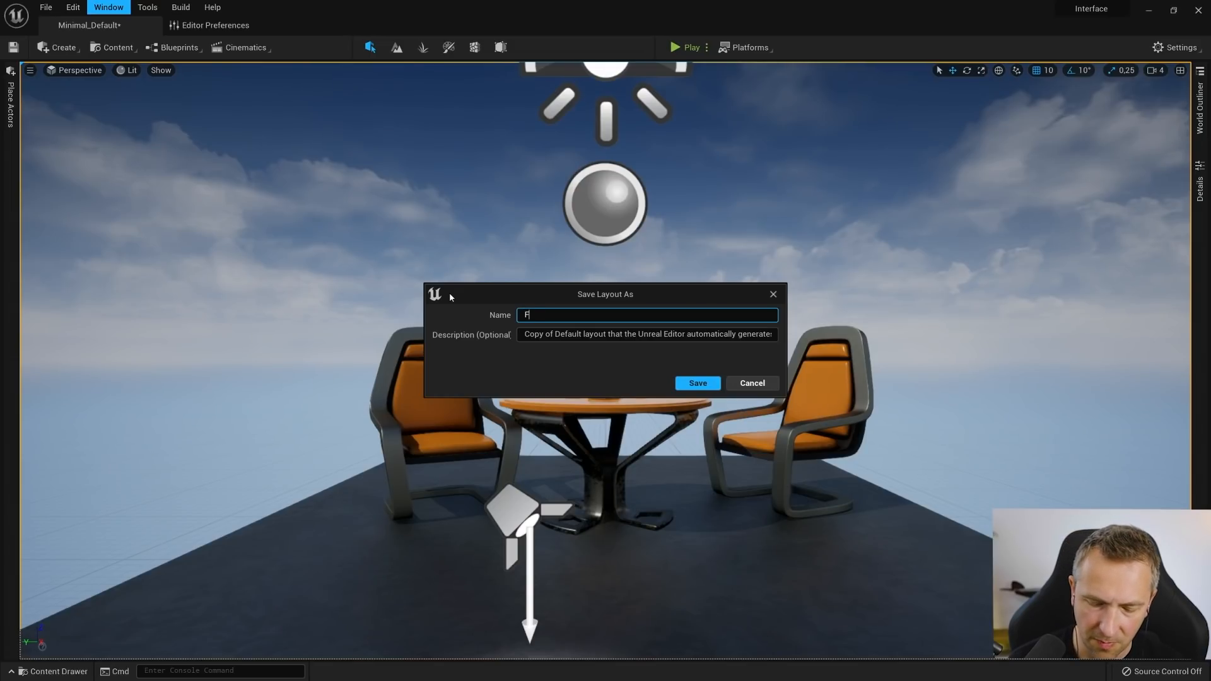
type("ullViewport")
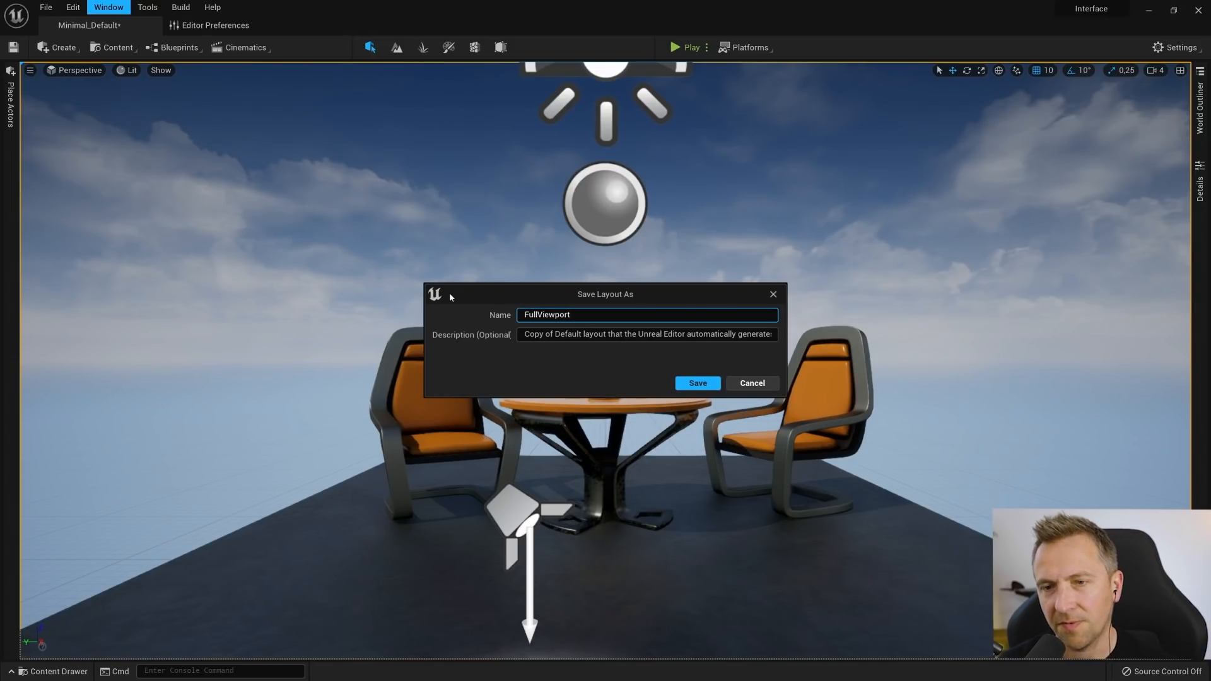
left_click(698, 383)
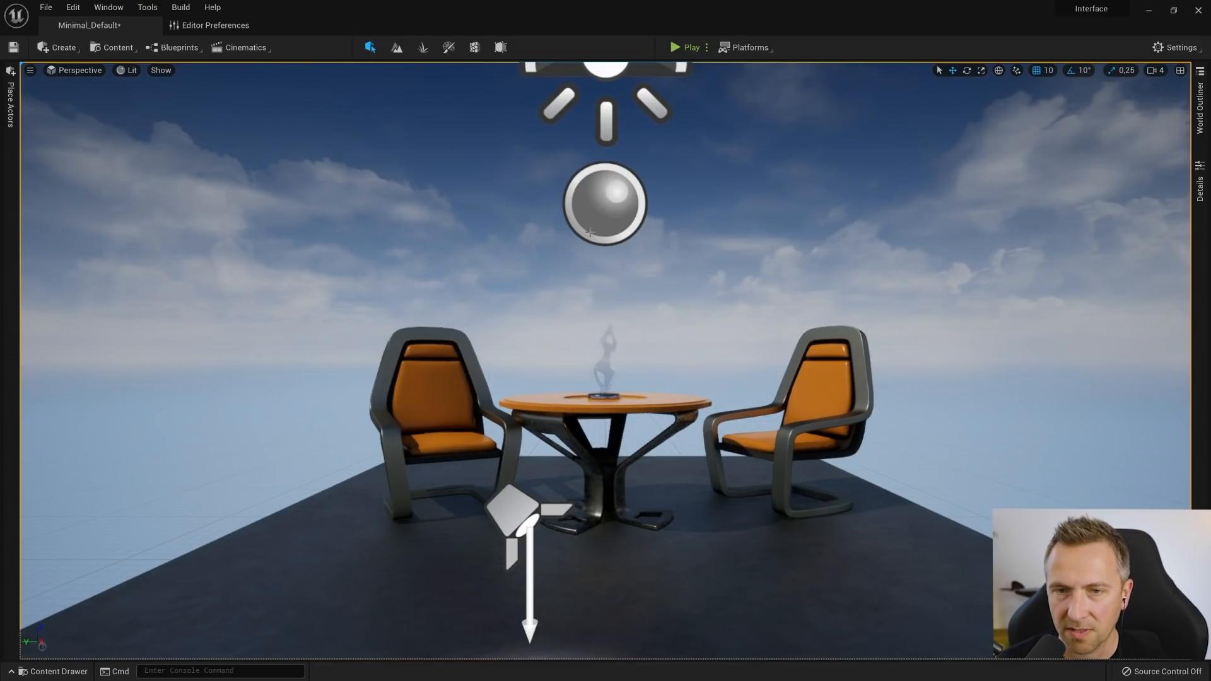
Load the Code user layout and switch back to the FullViewport layout
left_click(108, 6)
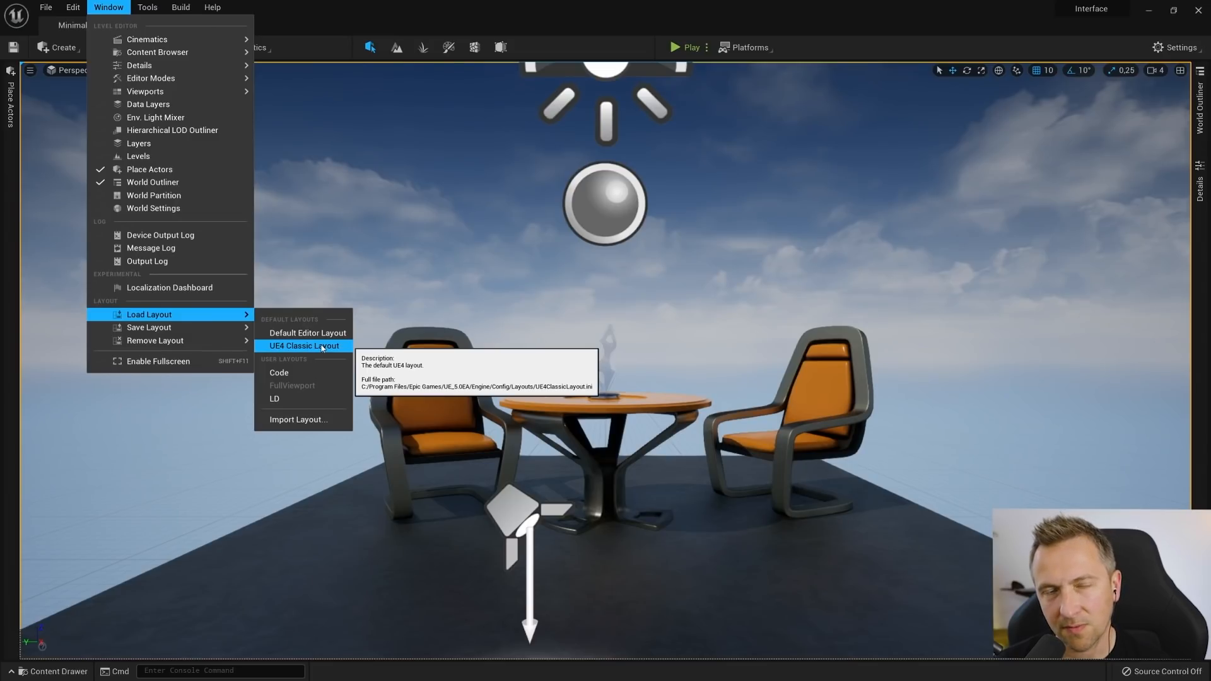
left_click(301, 373)
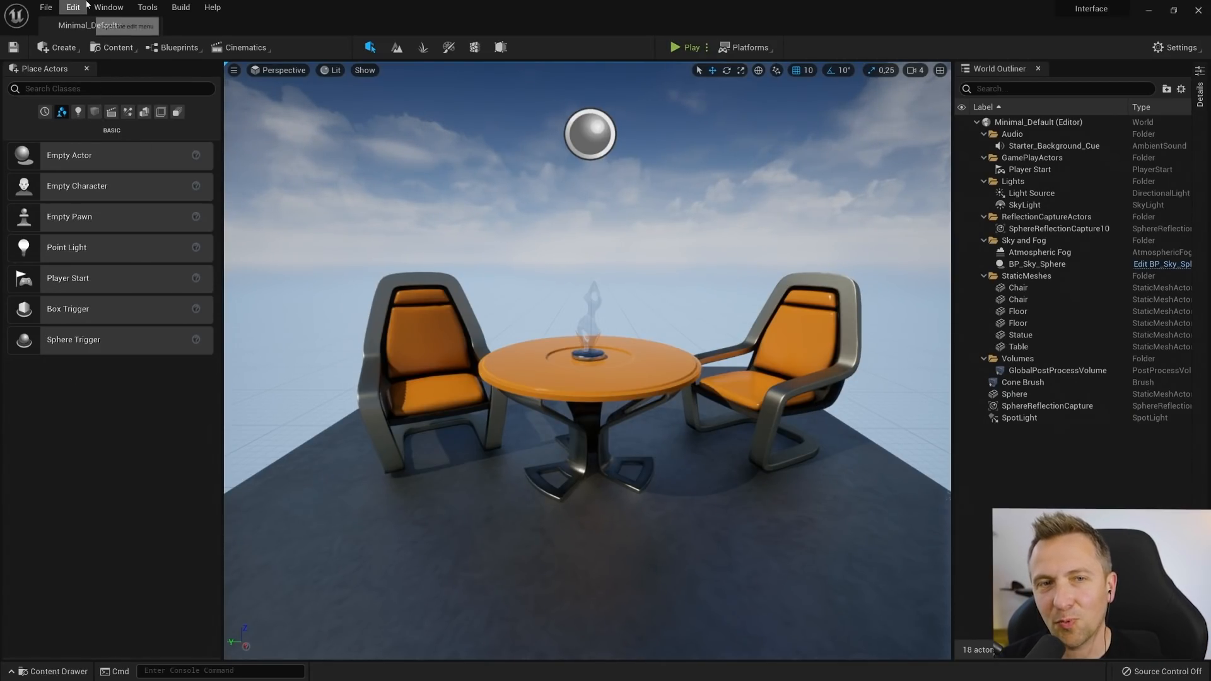
left_click(109, 7)
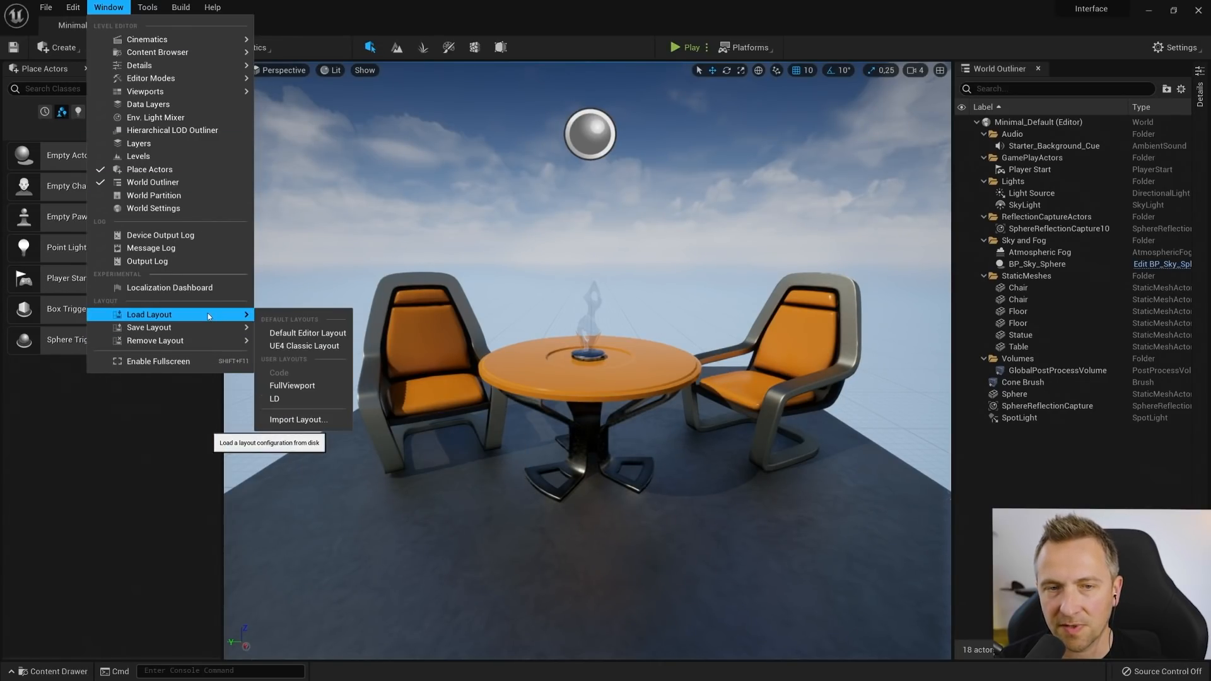
left_click(312, 386)
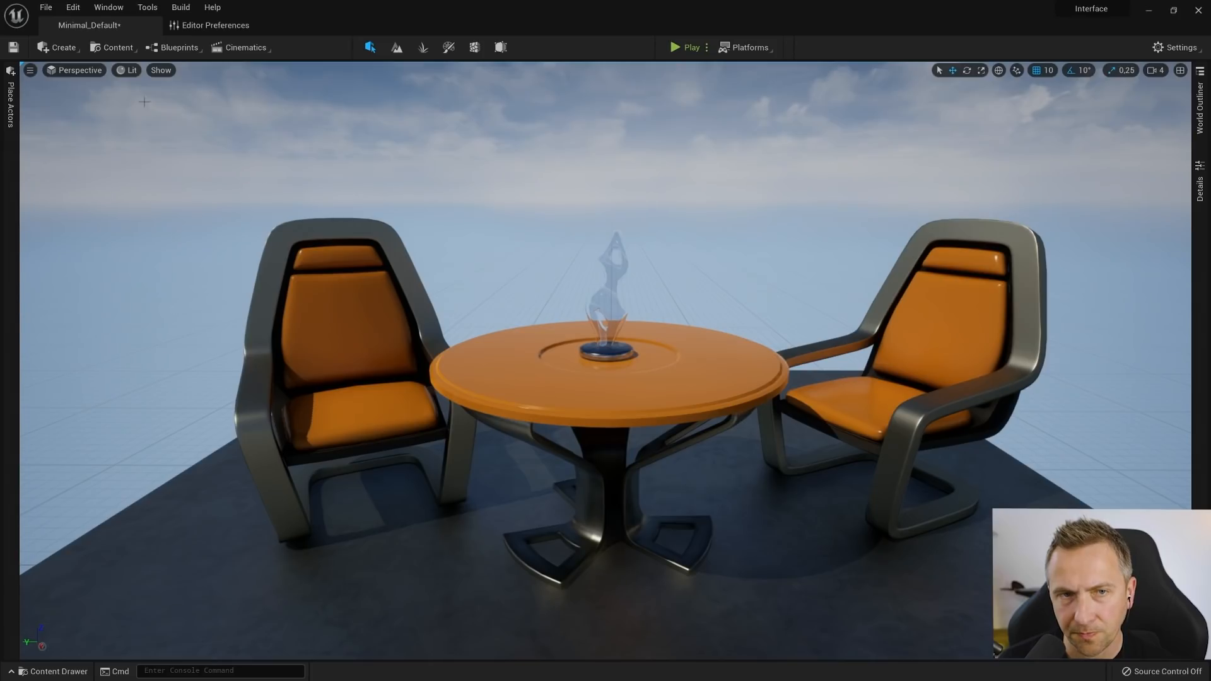
Review the viewport's projection and view mode options and show the scene in the Nanite Visualization Overview
left_click(75, 70)
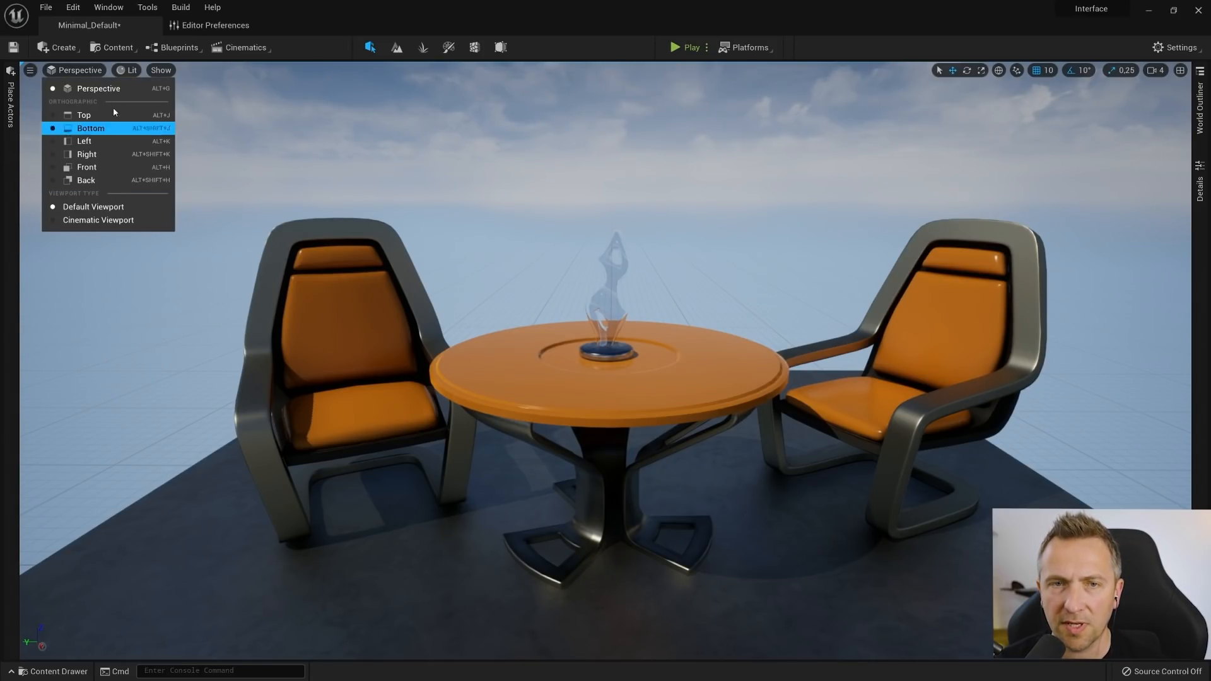
left_click(129, 72)
mouse_move(185, 246)
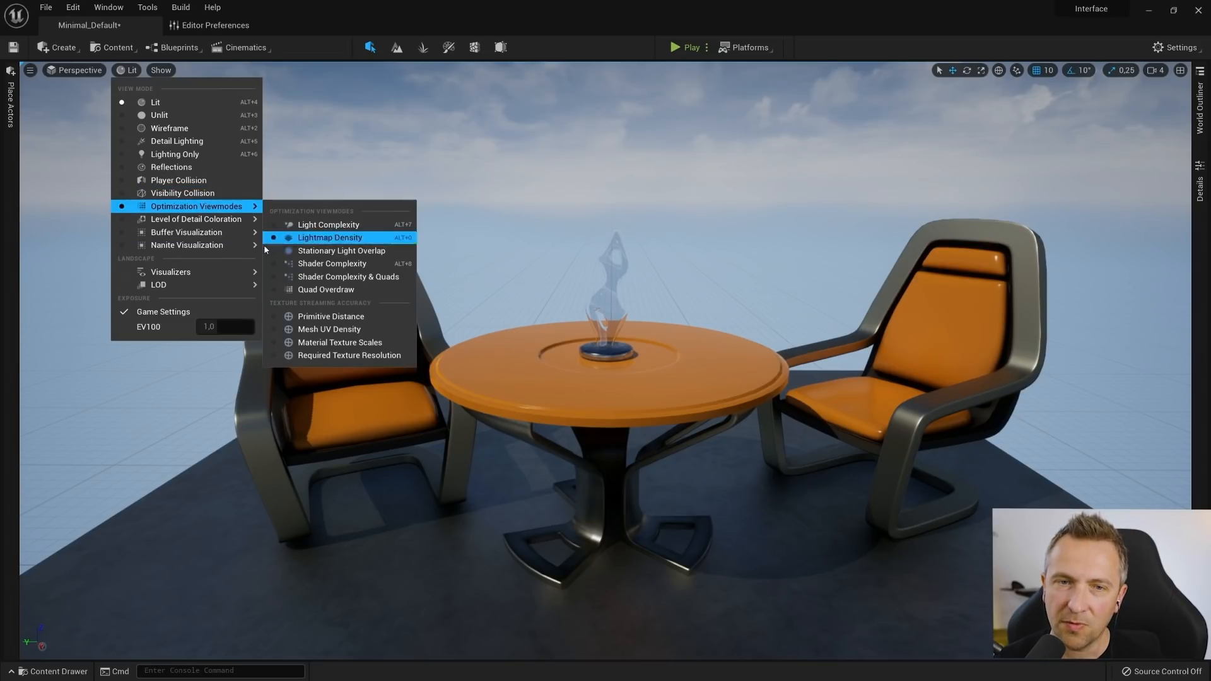
mouse_move(240, 244)
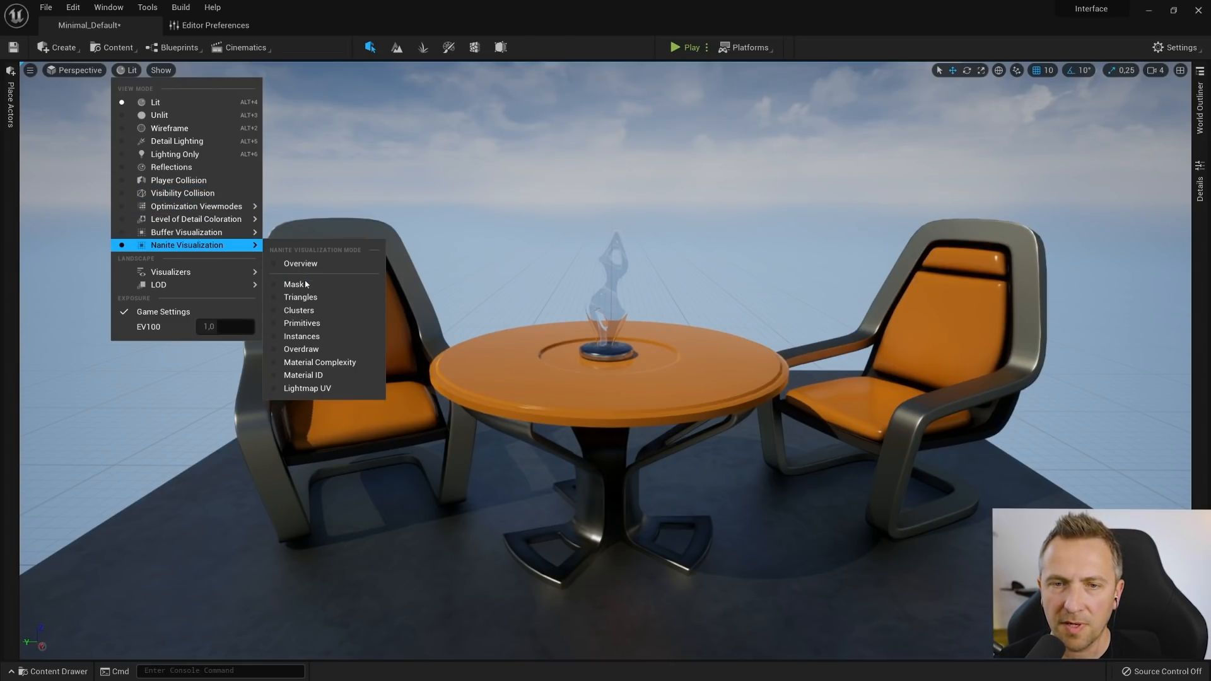
left_click(299, 264)
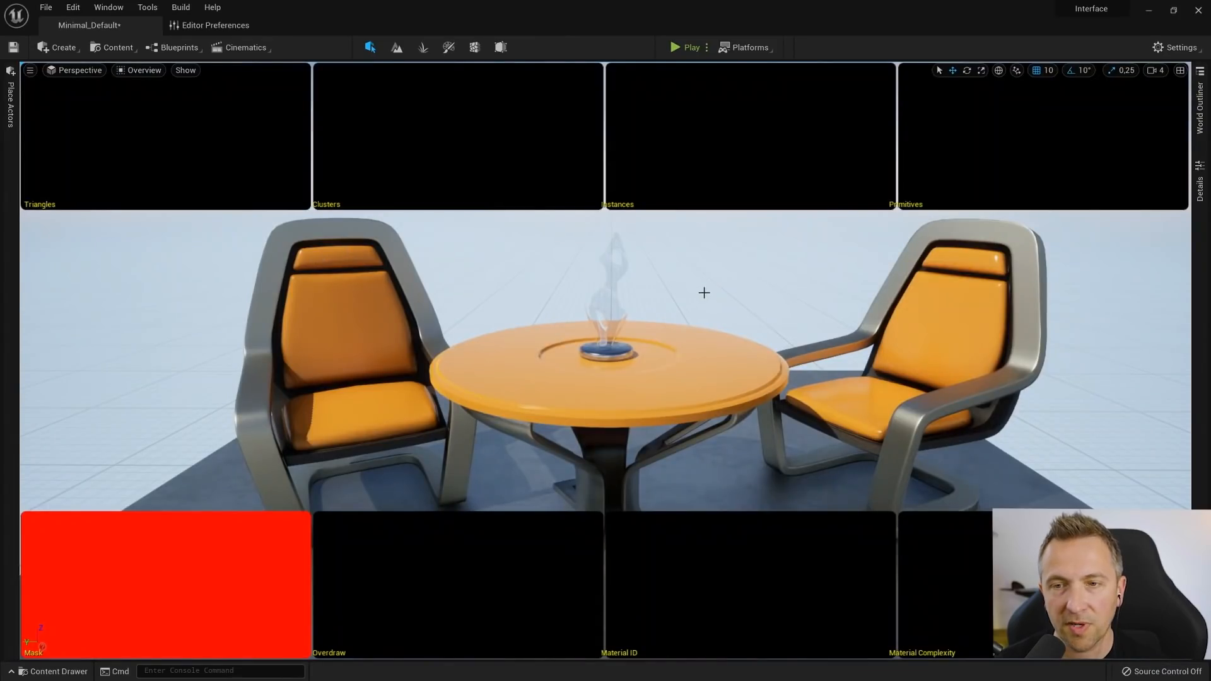
right_click_drag(646, 290, 717, 261)
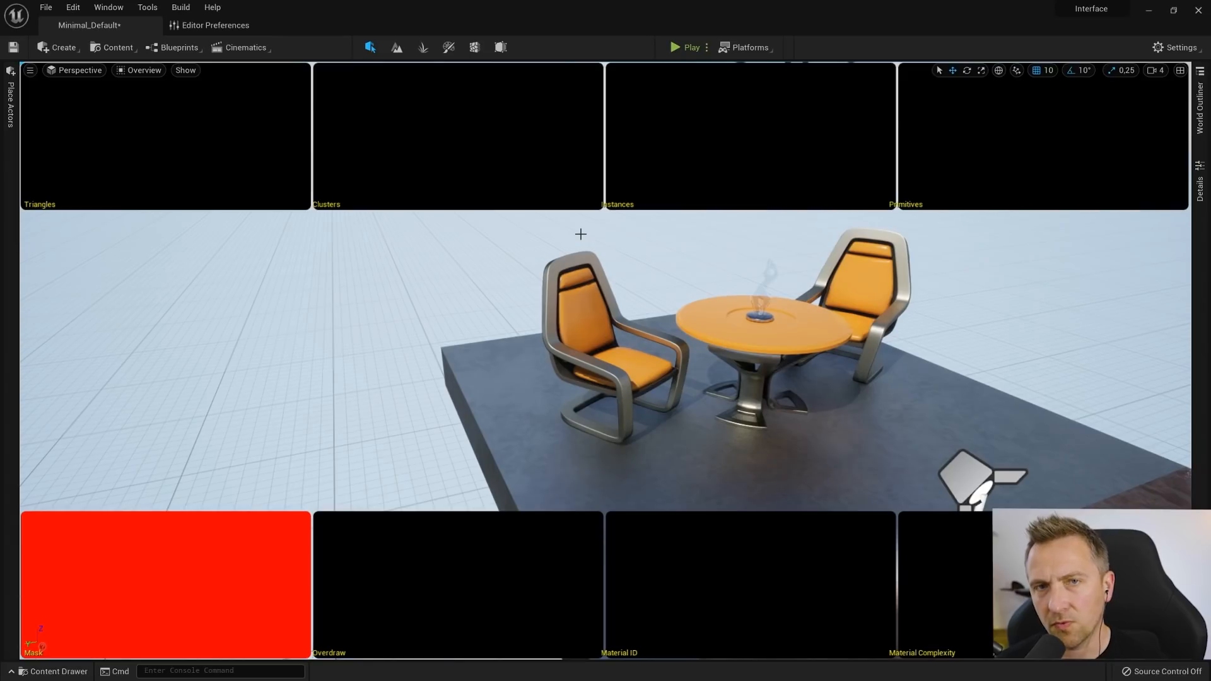
Switch the Nanite visualization to Triangles and examine the dome-shaped sphere mesh from near and far
left_click(142, 70)
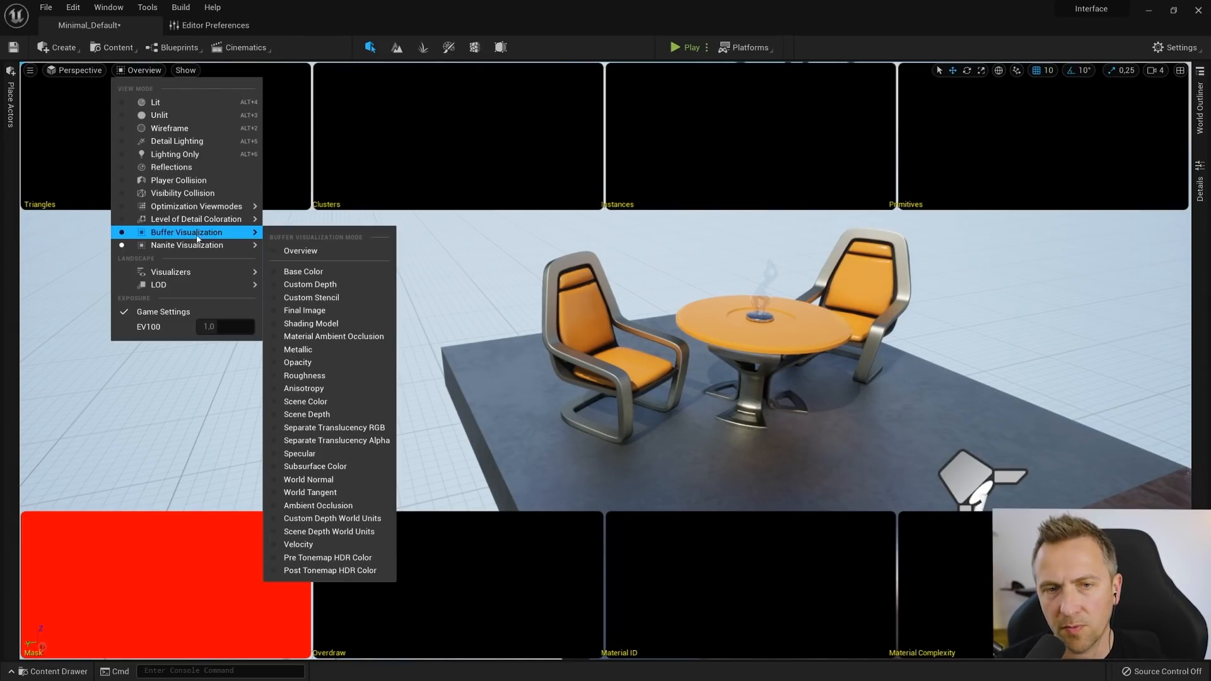
left_click(300, 298)
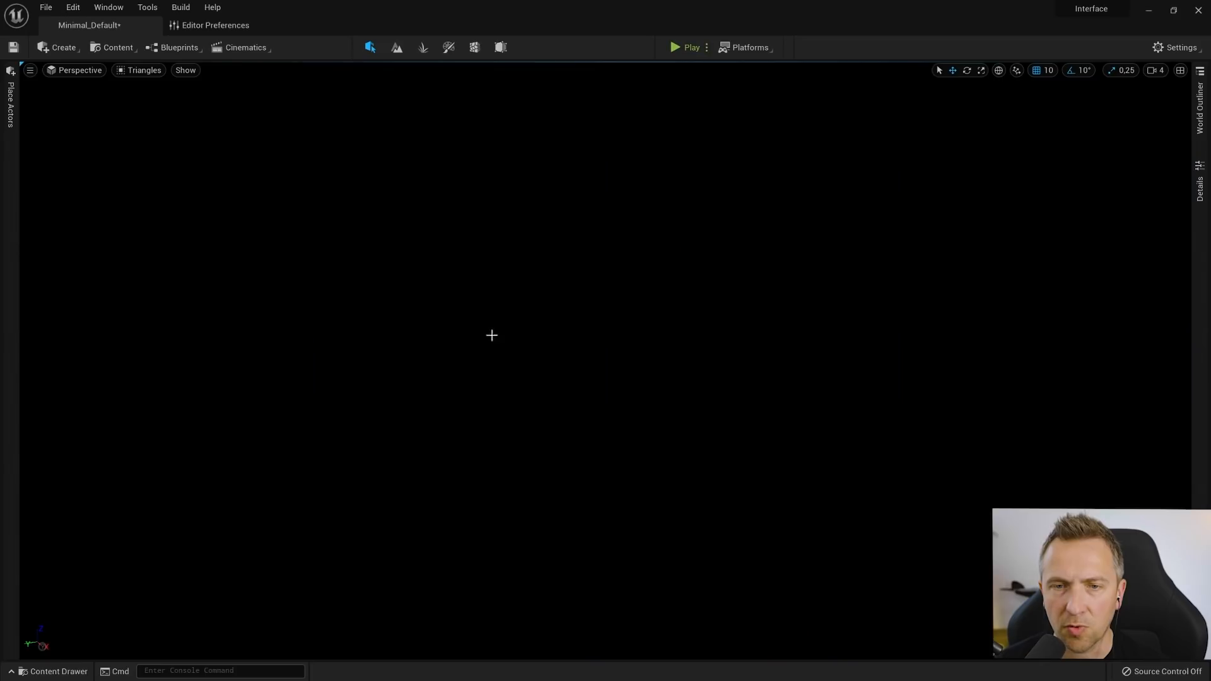
key("s")
right_click_drag(521, 279, 587, 315)
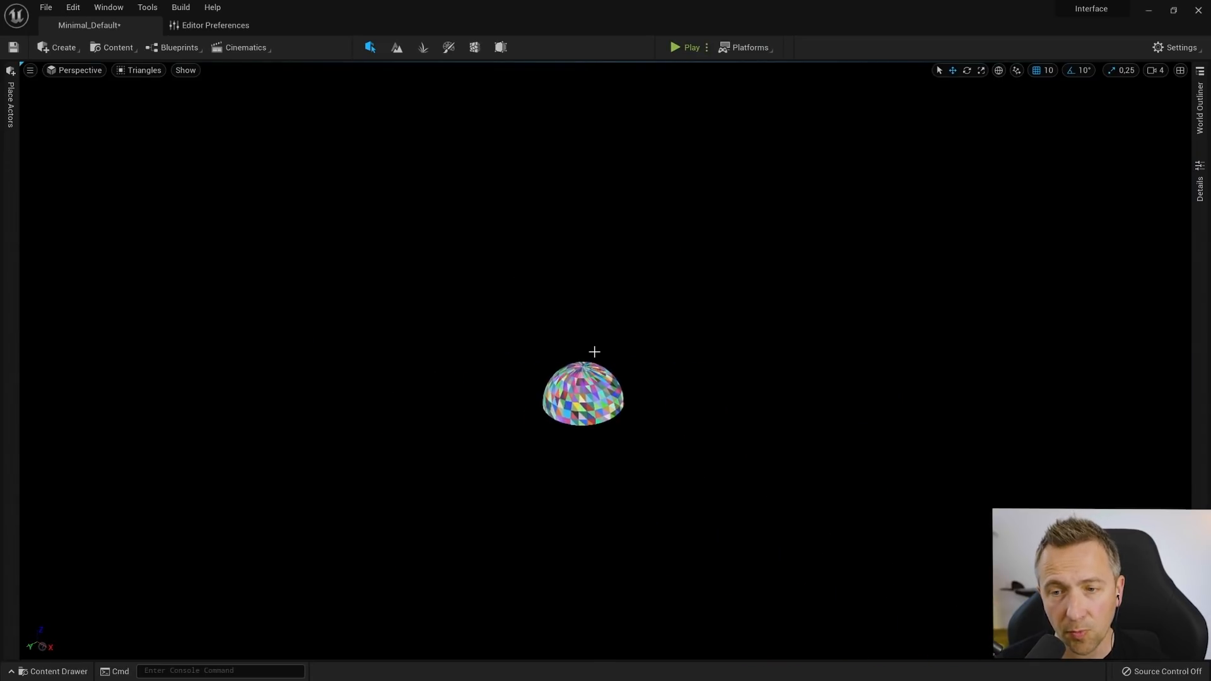
key("w")
right_click_drag(706, 314, 589, 236)
key("s")
key("w")
key("s")
key("w")
key("s")
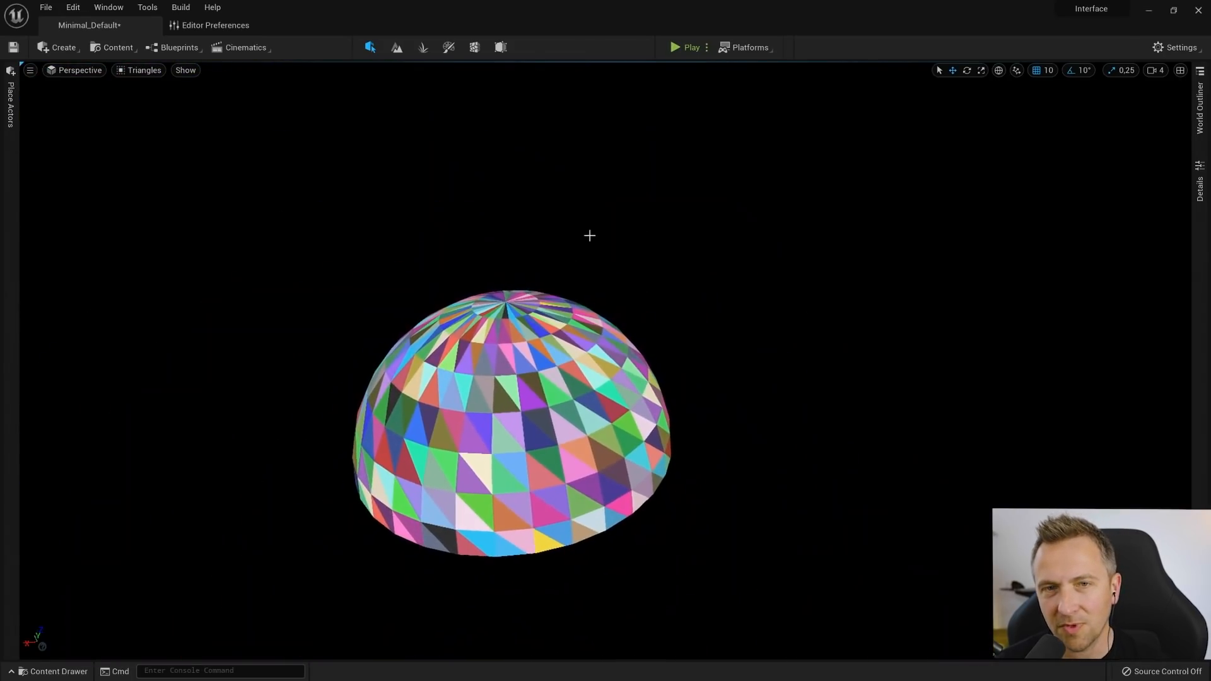
Return the viewport to the Lit view mode with the whole scene in view and check the camera speed settings
left_click(130, 70)
left_click(148, 103)
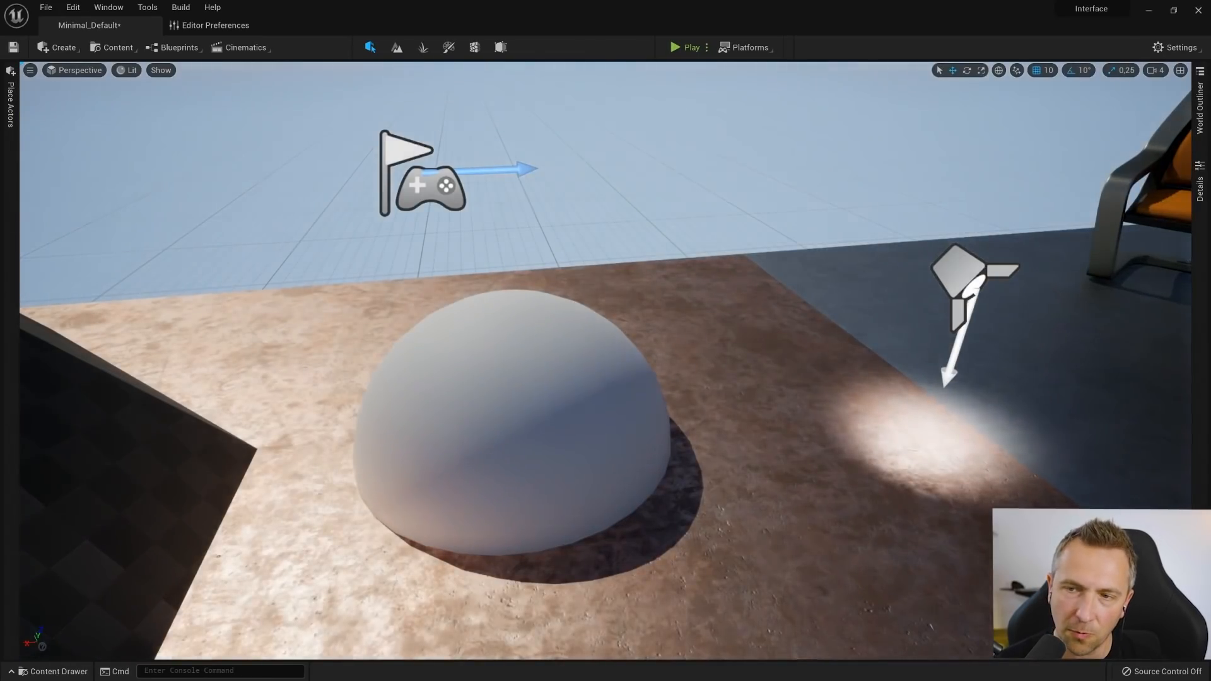
key("s")
right_click_drag(664, 322, 663, 321)
key("s")
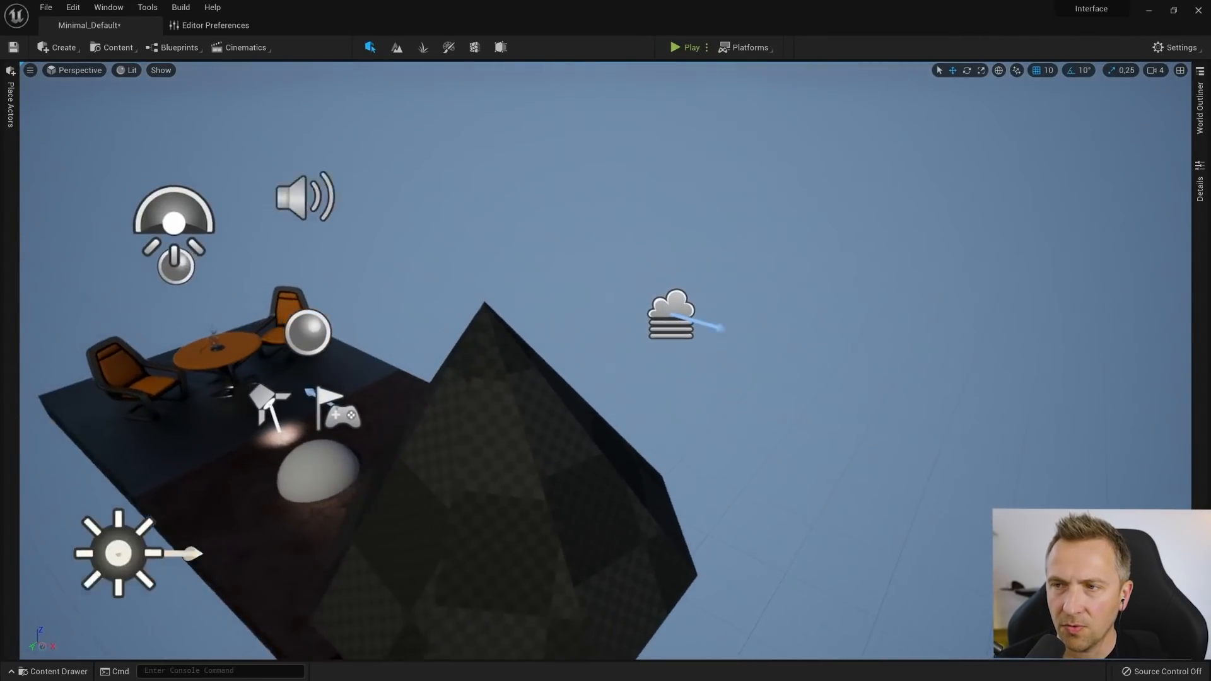
right_click_drag(663, 322, 663, 322)
key("s")
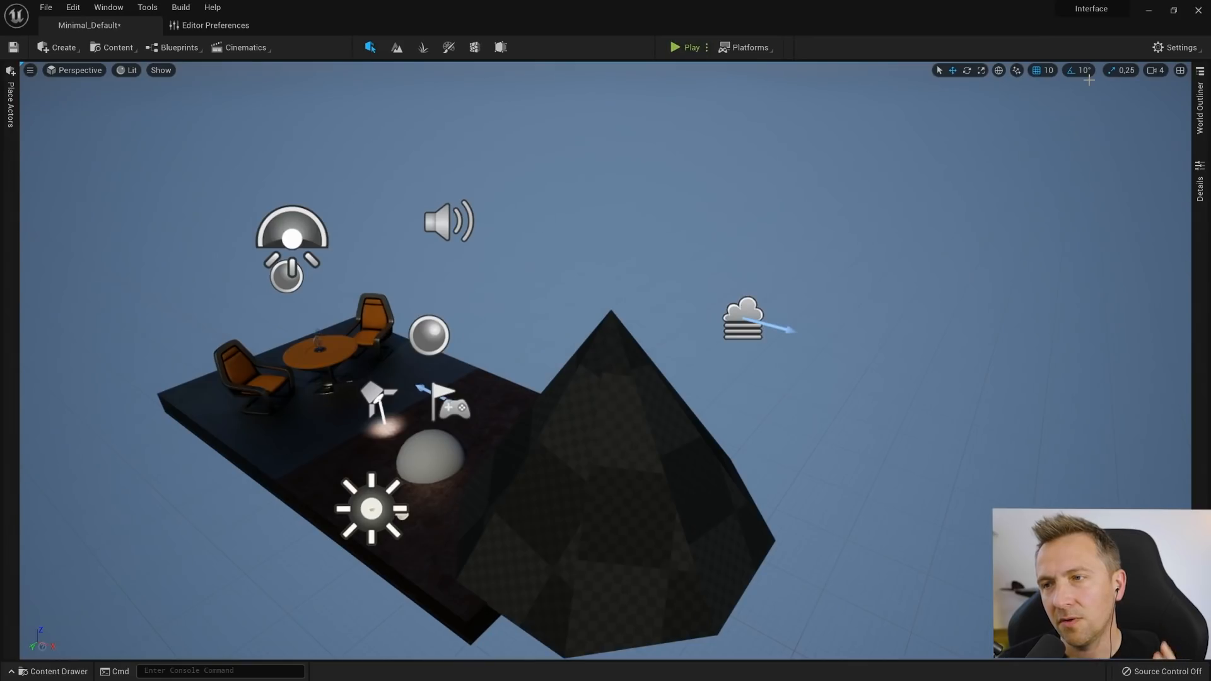
left_click(1154, 70)
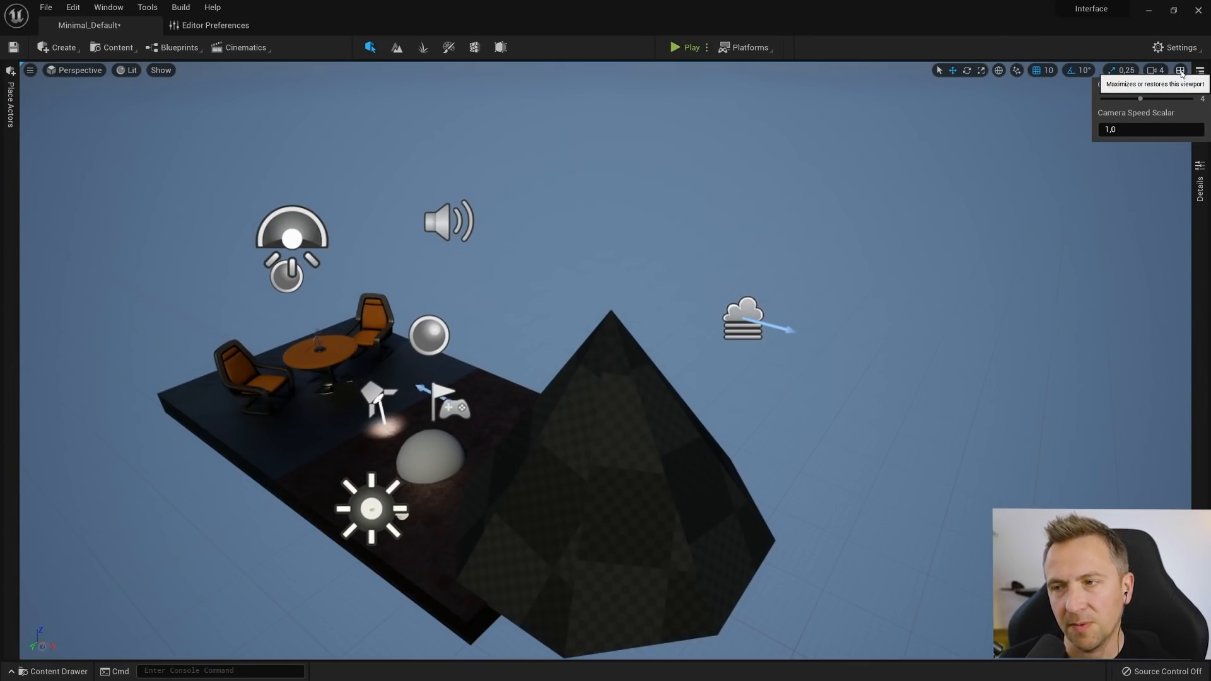
right_click_drag(845, 265, 823, 265)
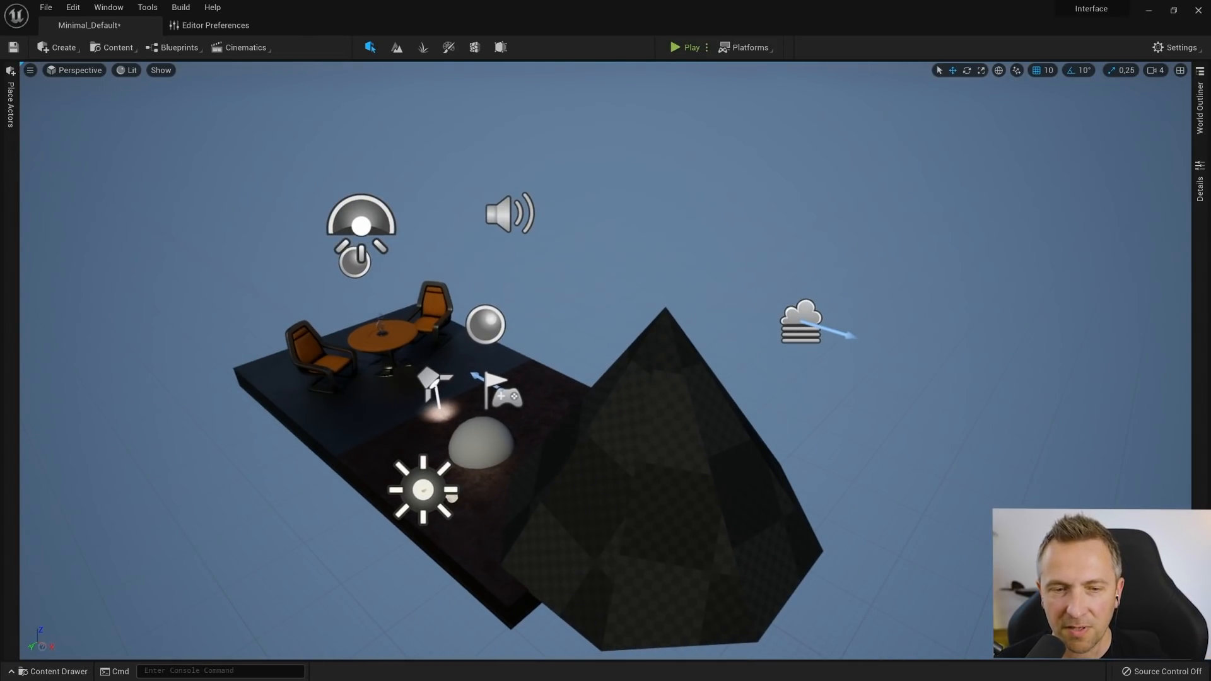
Dock the Content Drawer in the layout as a Content Browser and close the docked browser again
left_click(50, 672)
left_click(51, 672)
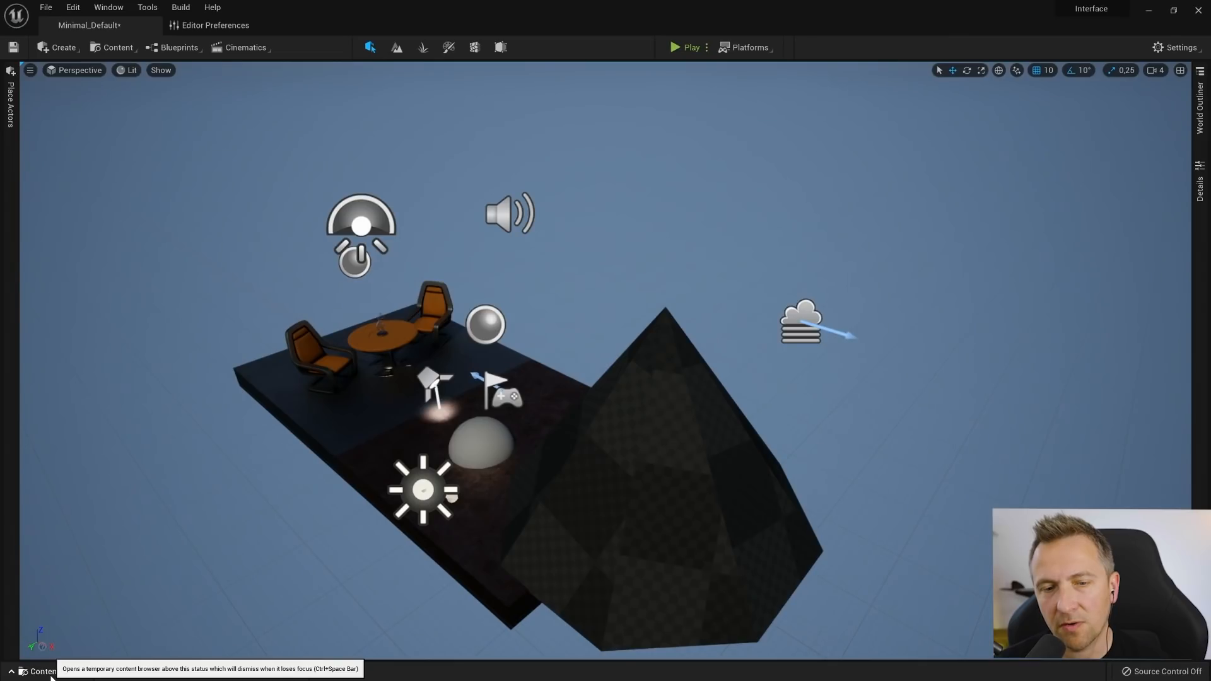
left_click(50, 672)
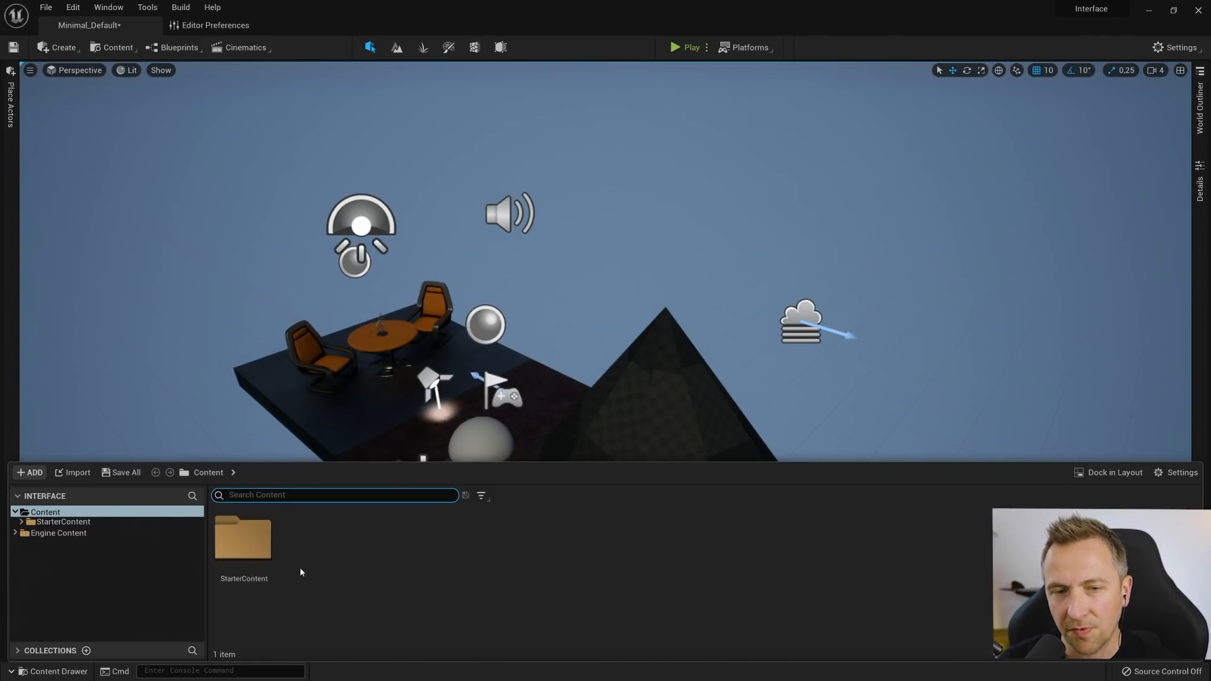
left_click(1112, 475)
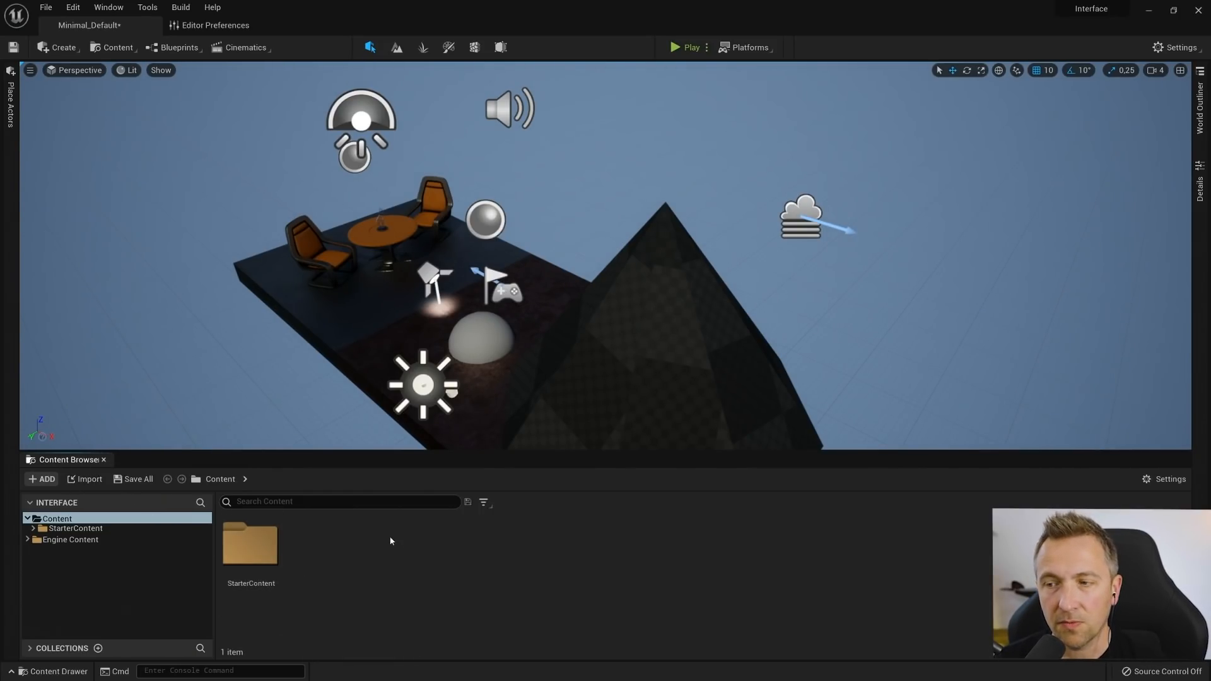
left_click(104, 460)
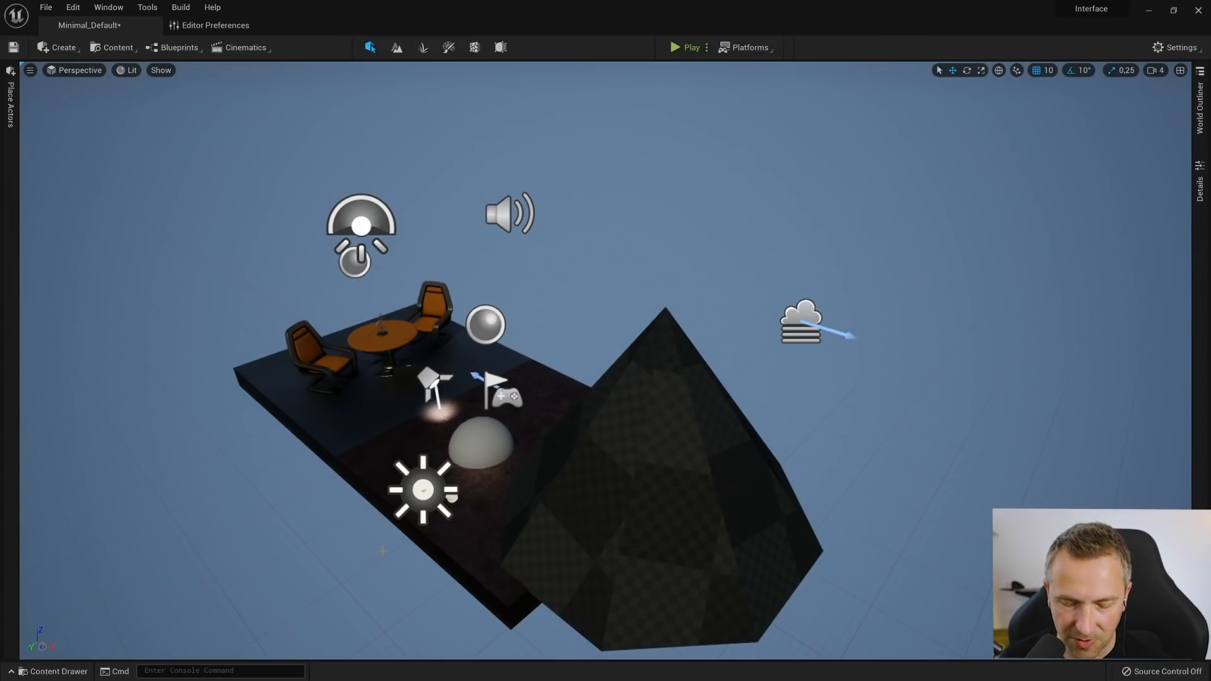
Place an SM_Chair mesh from StarterContent's Props folder on the floor in front of the existing chairs
key("ctrl+space")
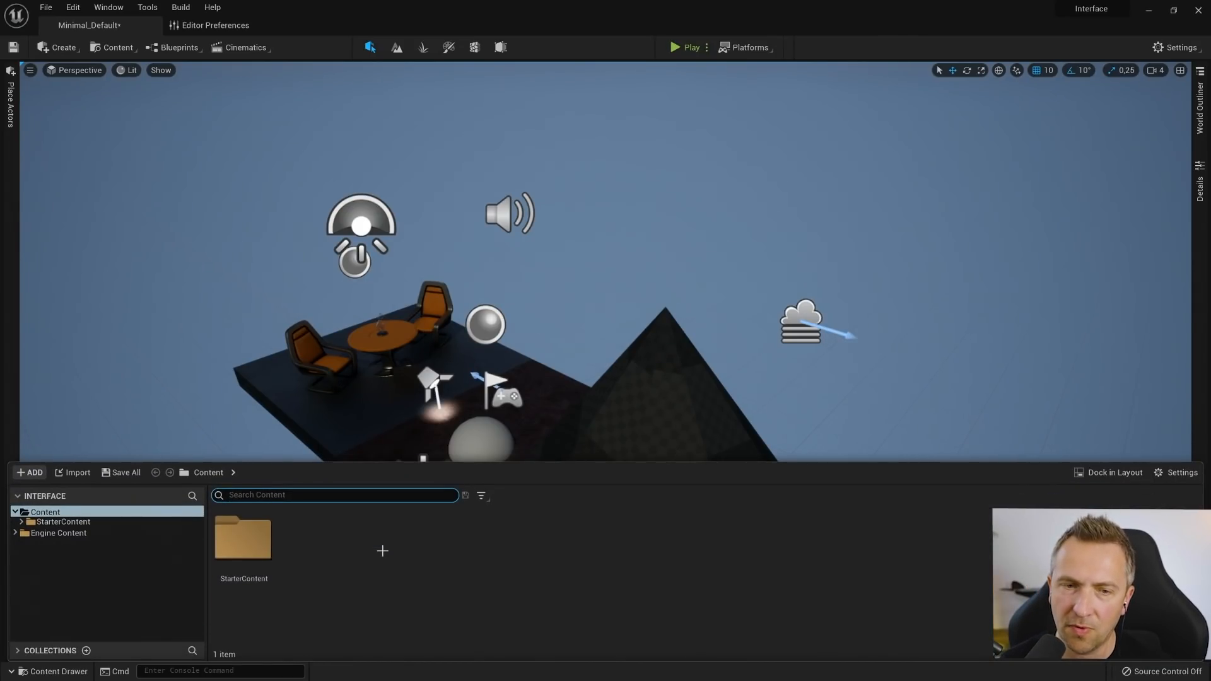
double_click(244, 539)
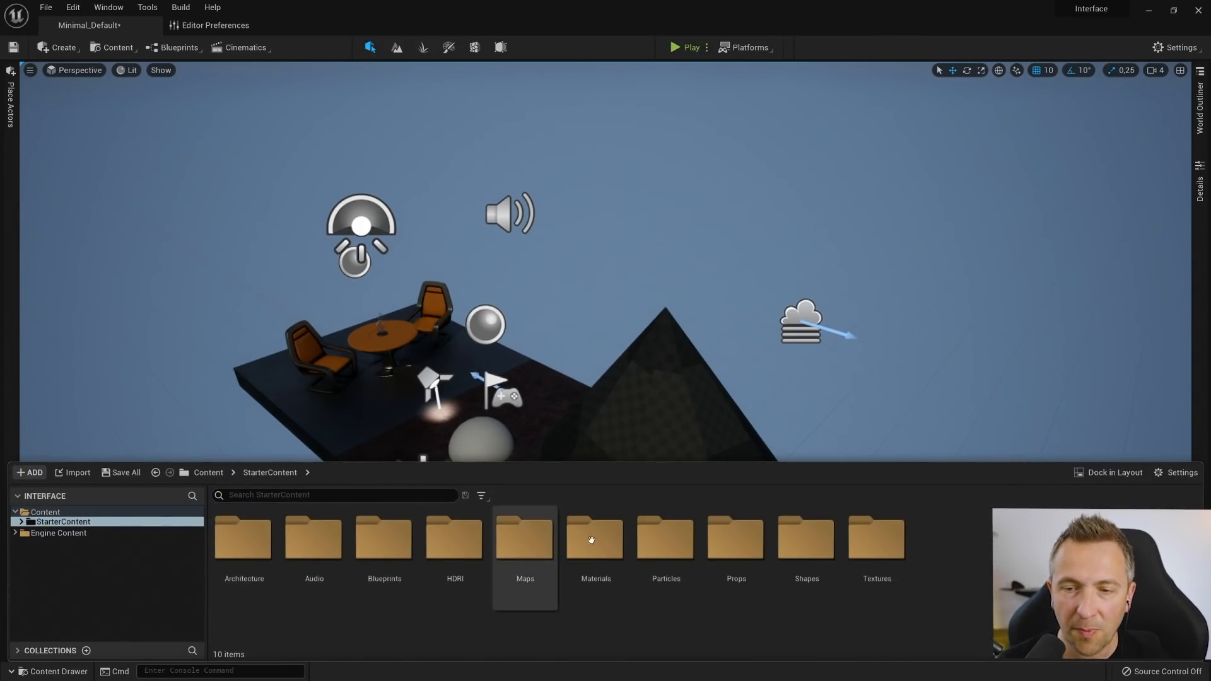
double_click(738, 542)
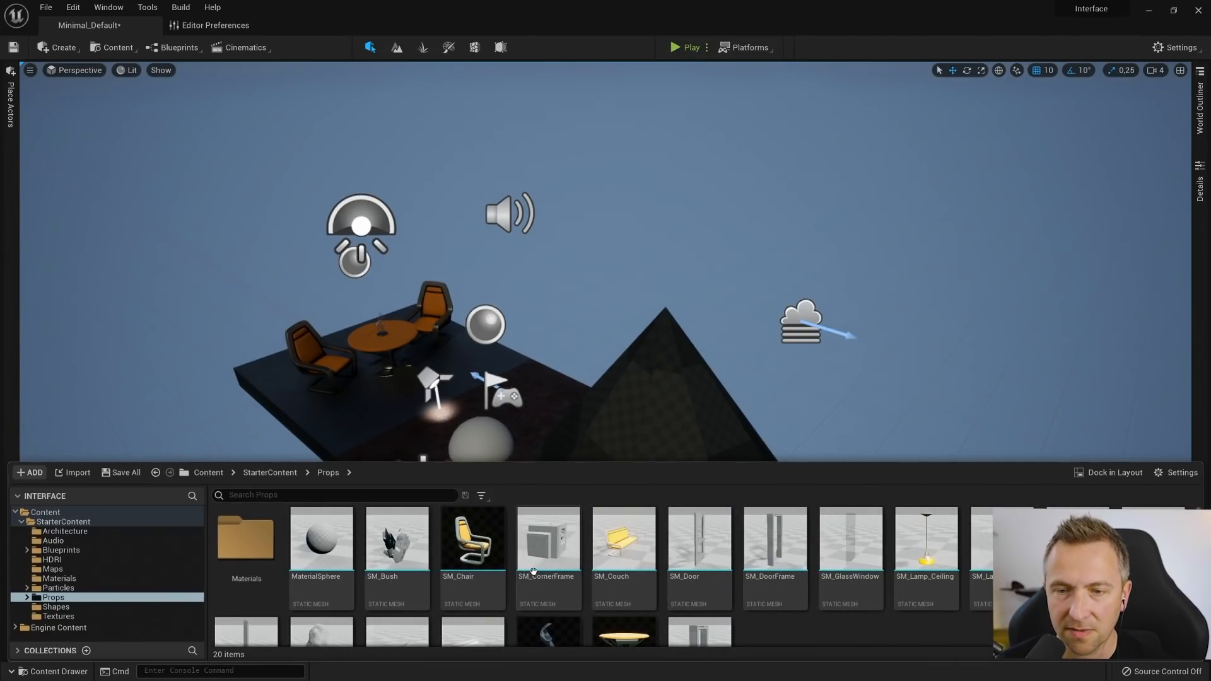
left_click(483, 535)
left_click_drag(483, 535, 344, 436)
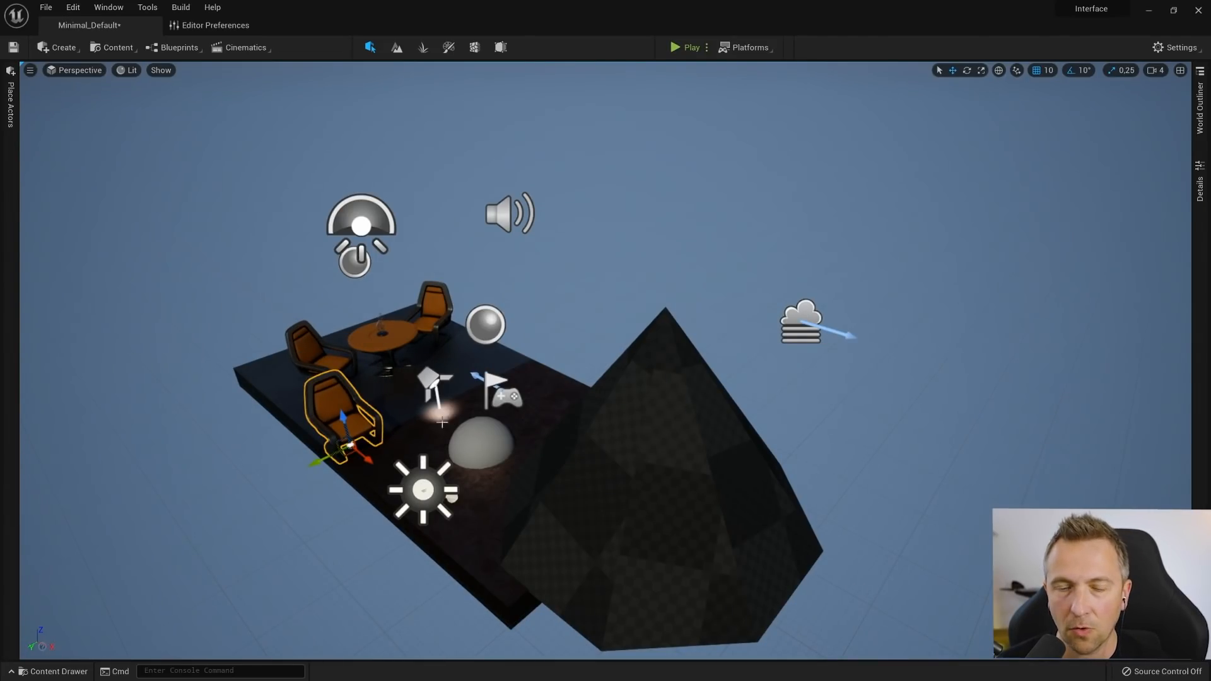
Delete the large cone brush and the half-sunken sphere from the scene, and select the newly placed chair
left_click(682, 443)
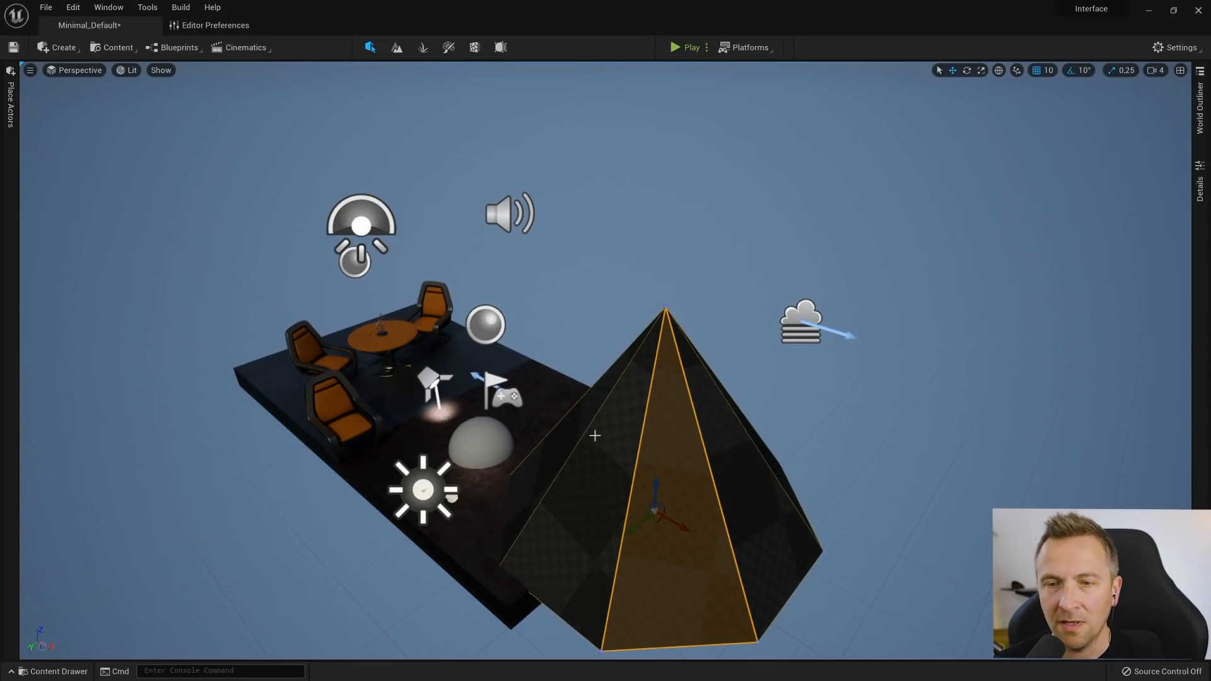
key("Delete")
left_click(481, 435)
key("Delete")
left_click(349, 436)
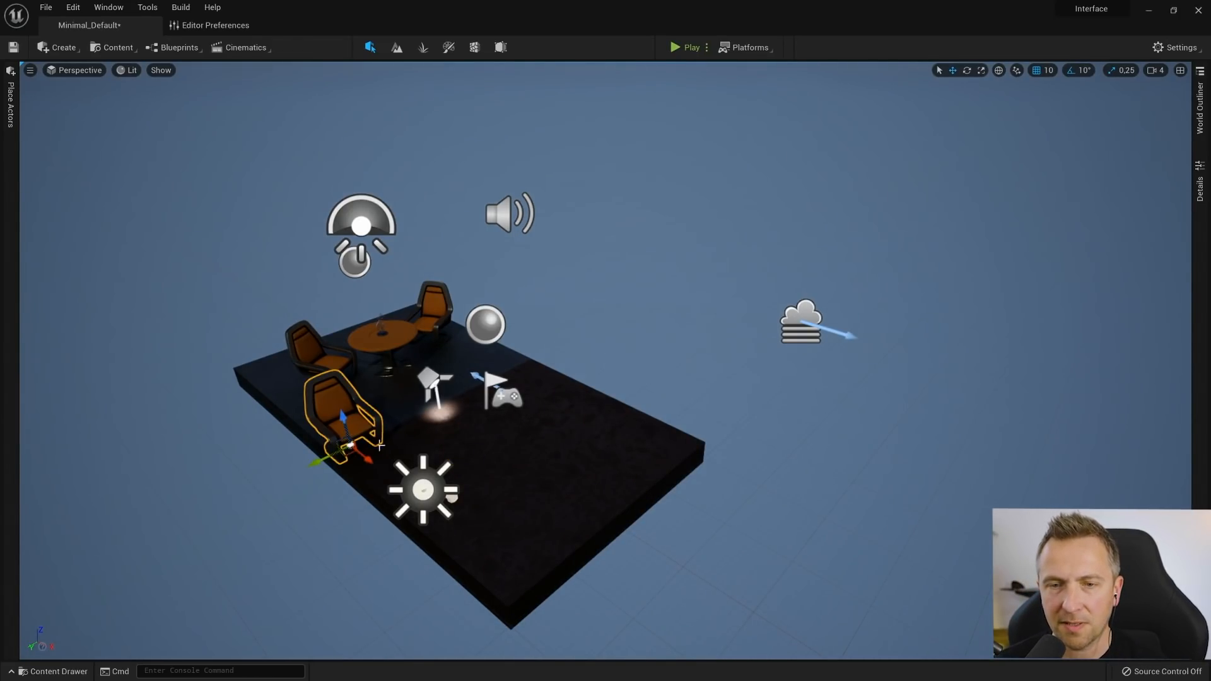
Move the selected chair to the empty front part of the floor and check the Connect To Source Control option
left_click_drag(357, 456, 610, 508)
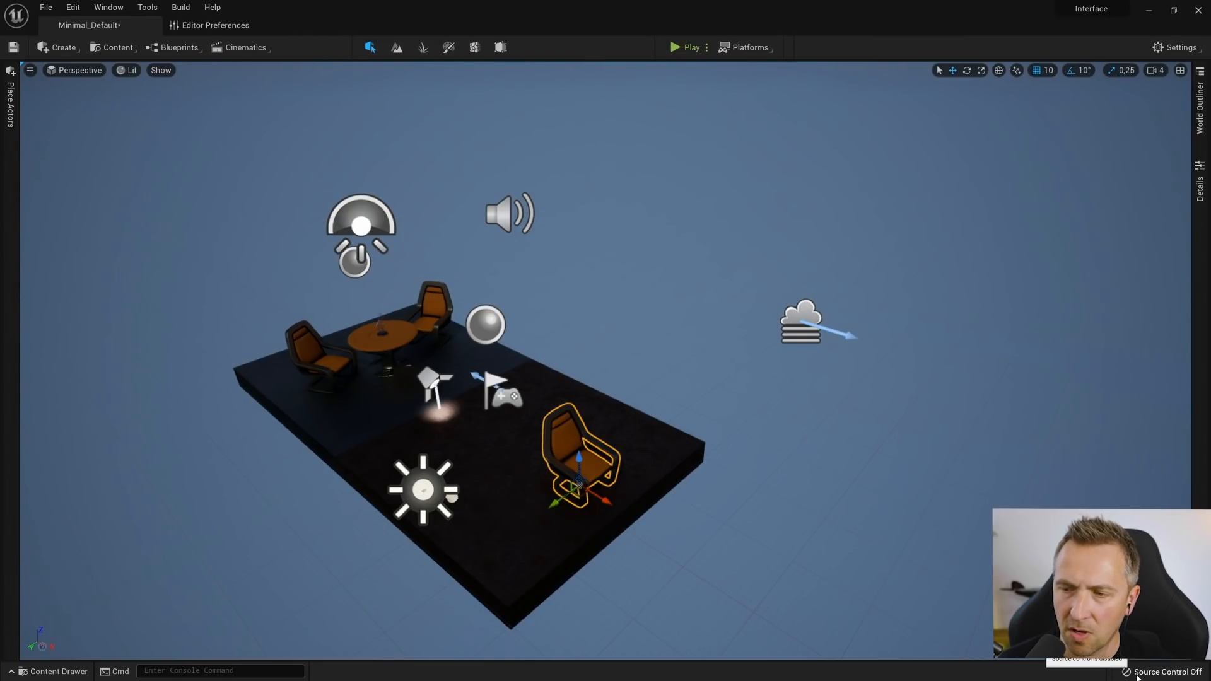
left_click(73, 7)
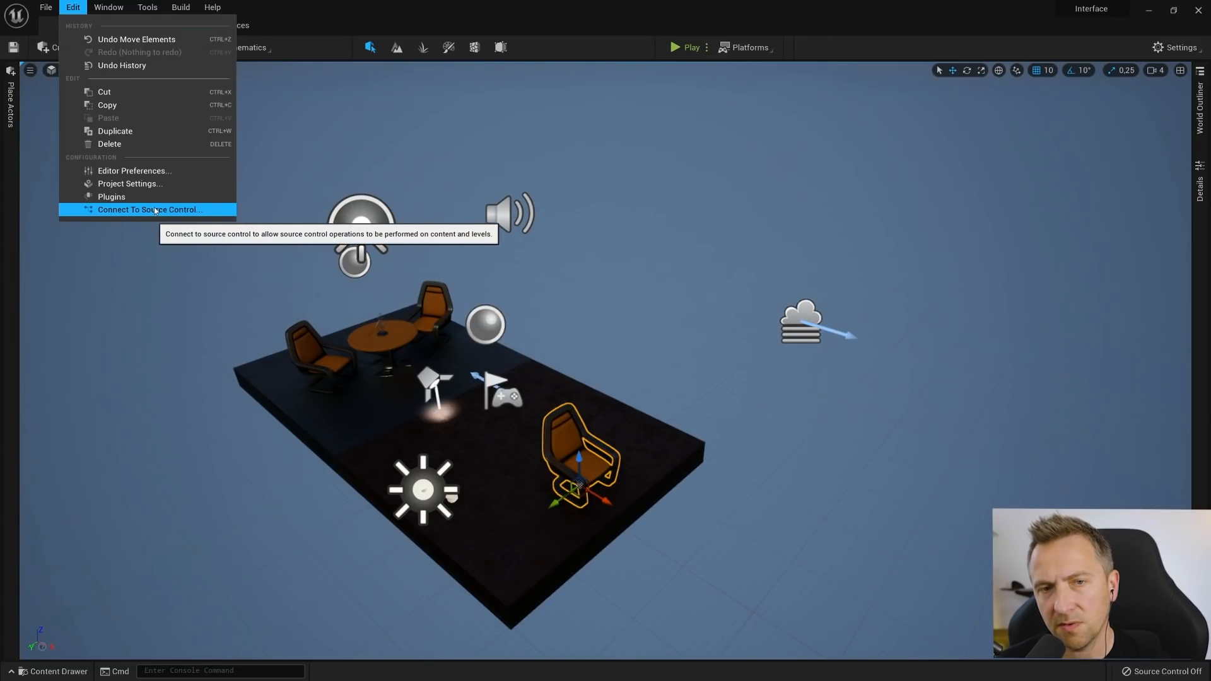
Try to cap the editor's frame rate at 60 with the t.MaxFPS console command
left_click(179, 672)
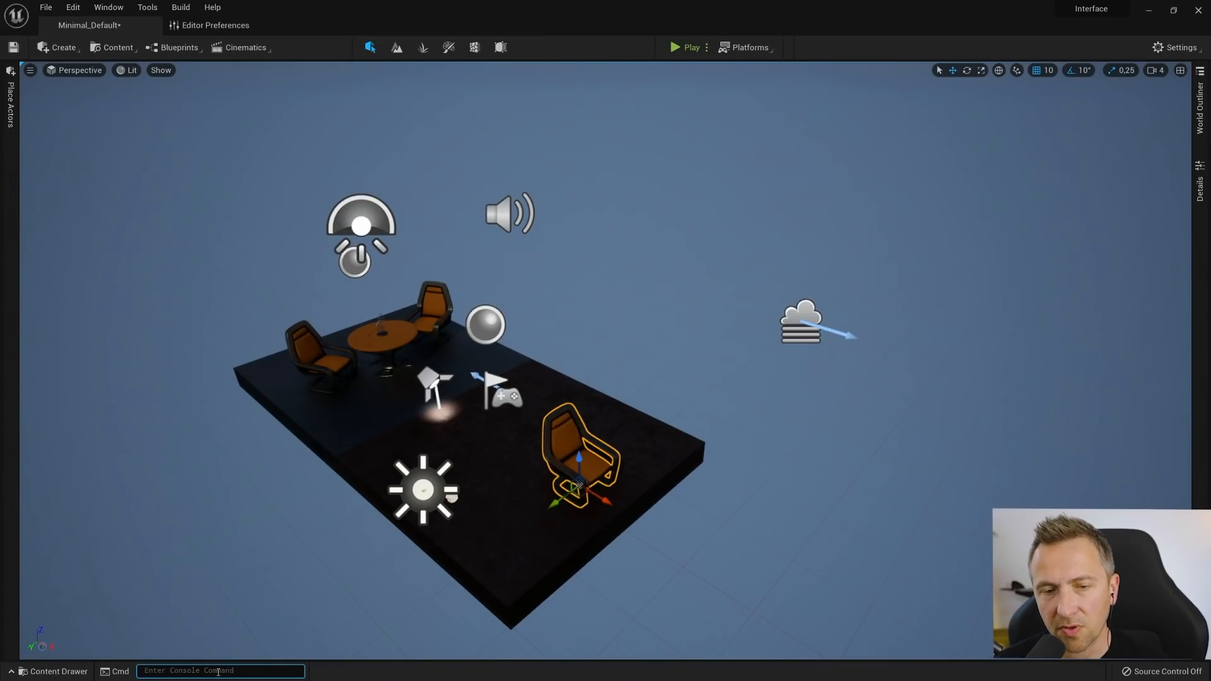
mouse_move(483, 476)
right_mouse_down()
mouse_move(606, 437)
mouse_move(484, 476)
right_mouse_up()
left_click(165, 672)
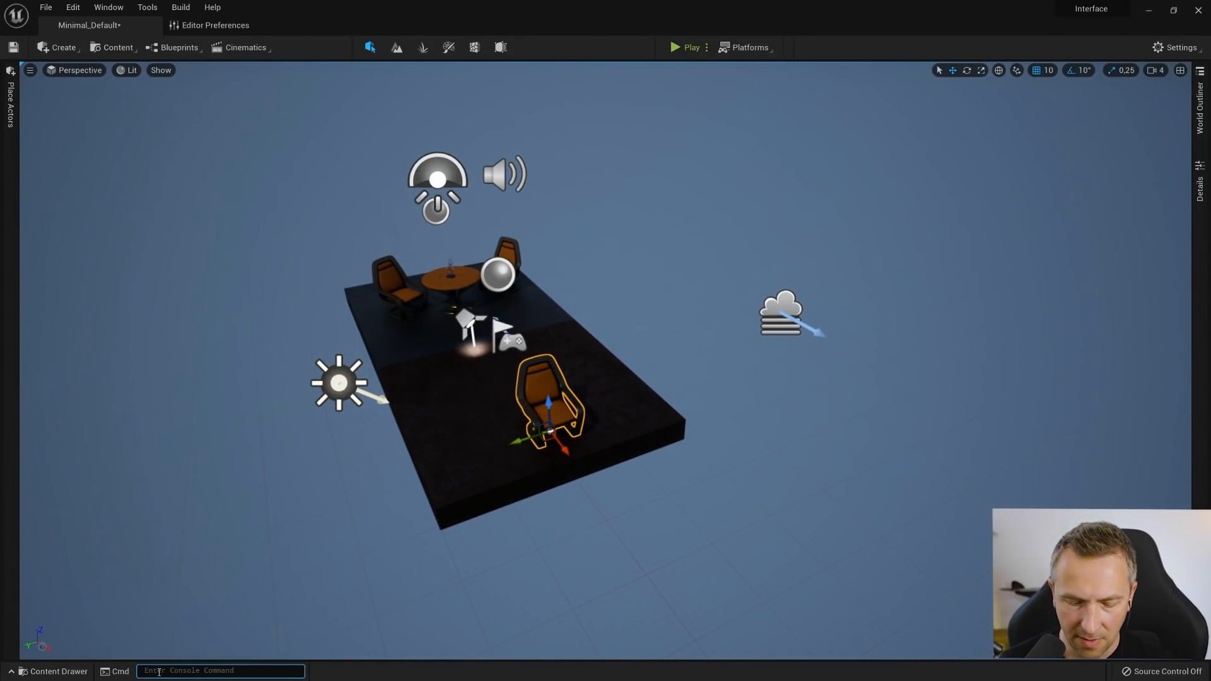
type("fps")
key("Up")
key("Up")
key("Up")
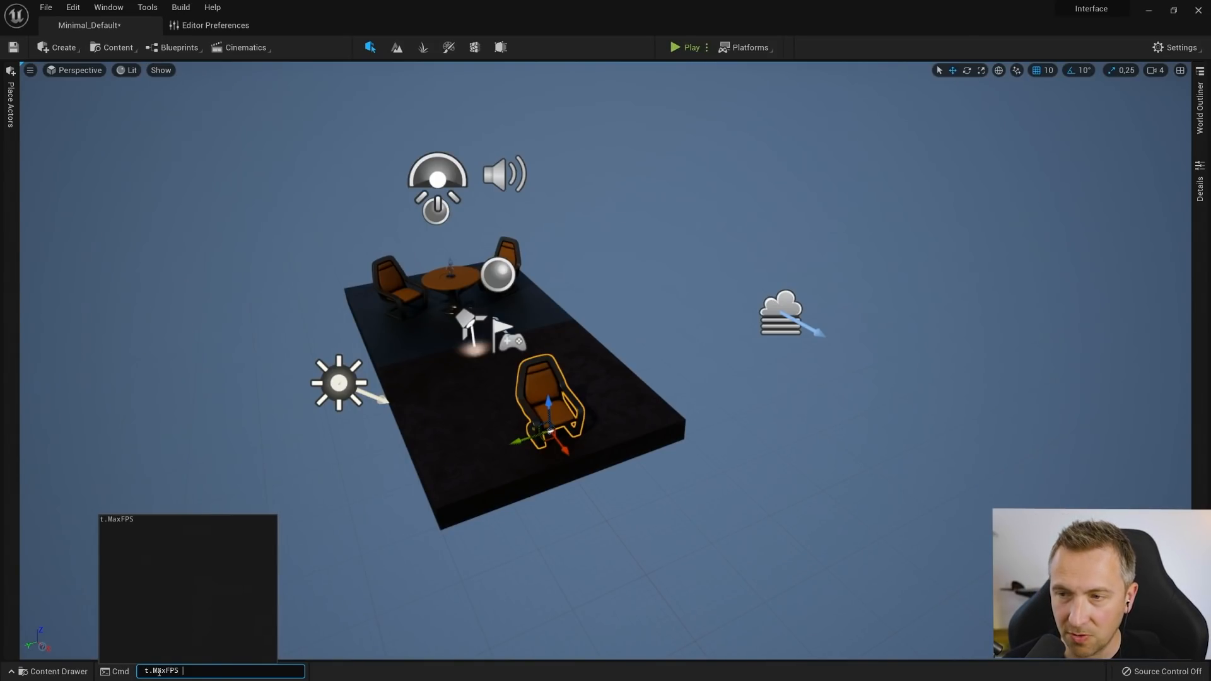
type("60")
key("Return")
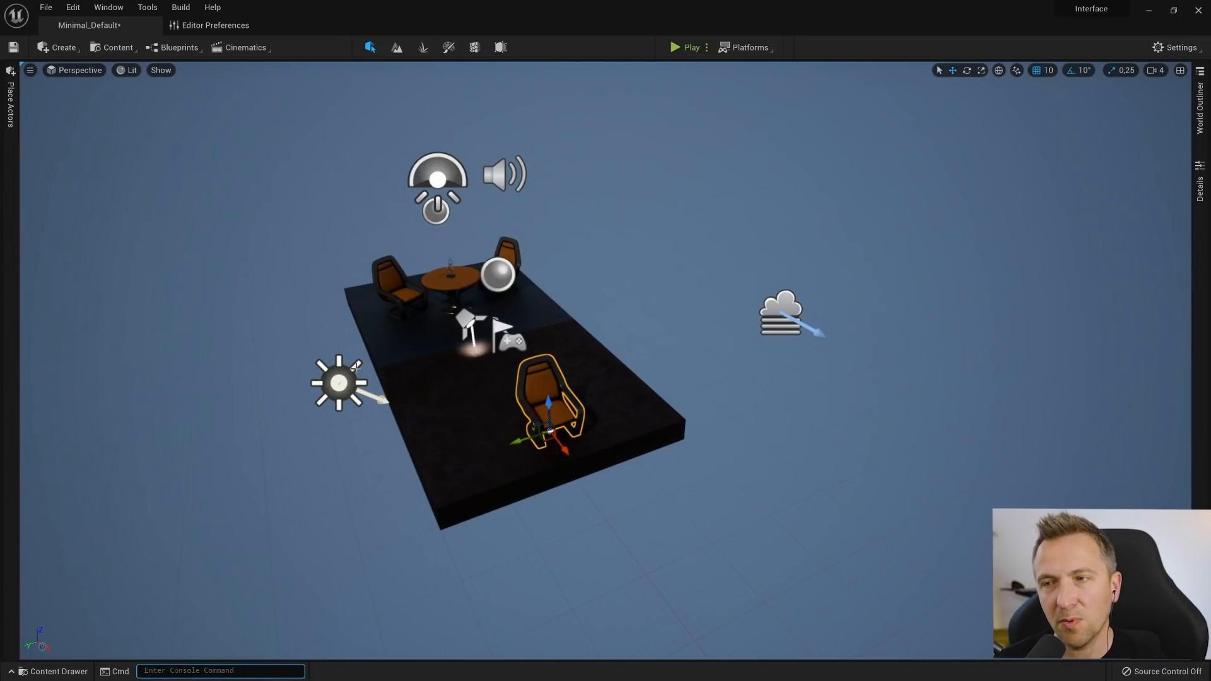
Turn on the FPS display in the viewport
left_click(470, 325)
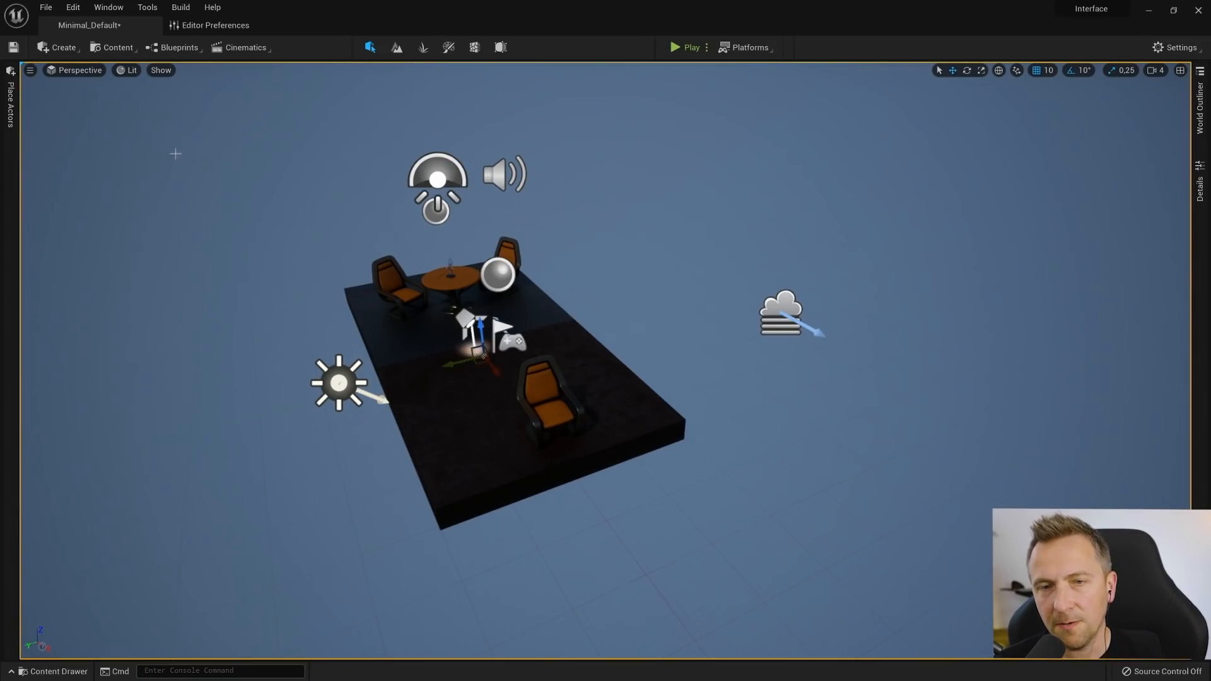
left_click(30, 70)
left_click(71, 127)
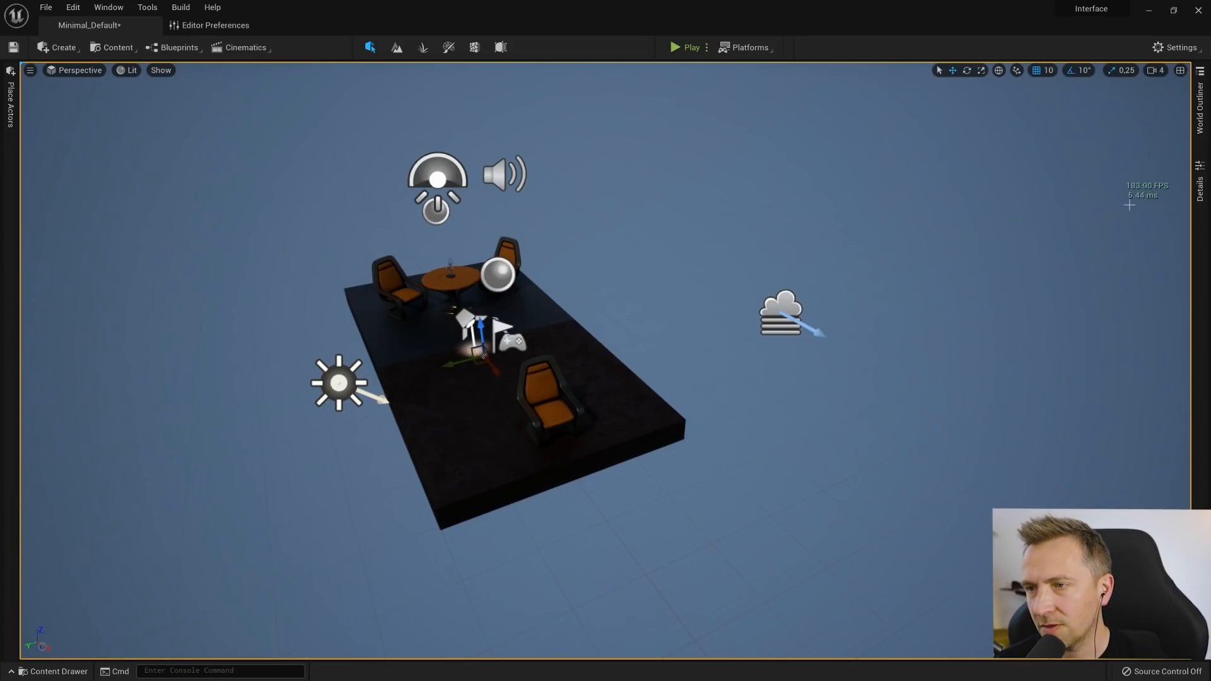
Cap the frame rate at 60 by running the console command t.MaxFPS 60
left_click(179, 671)
type("fps")
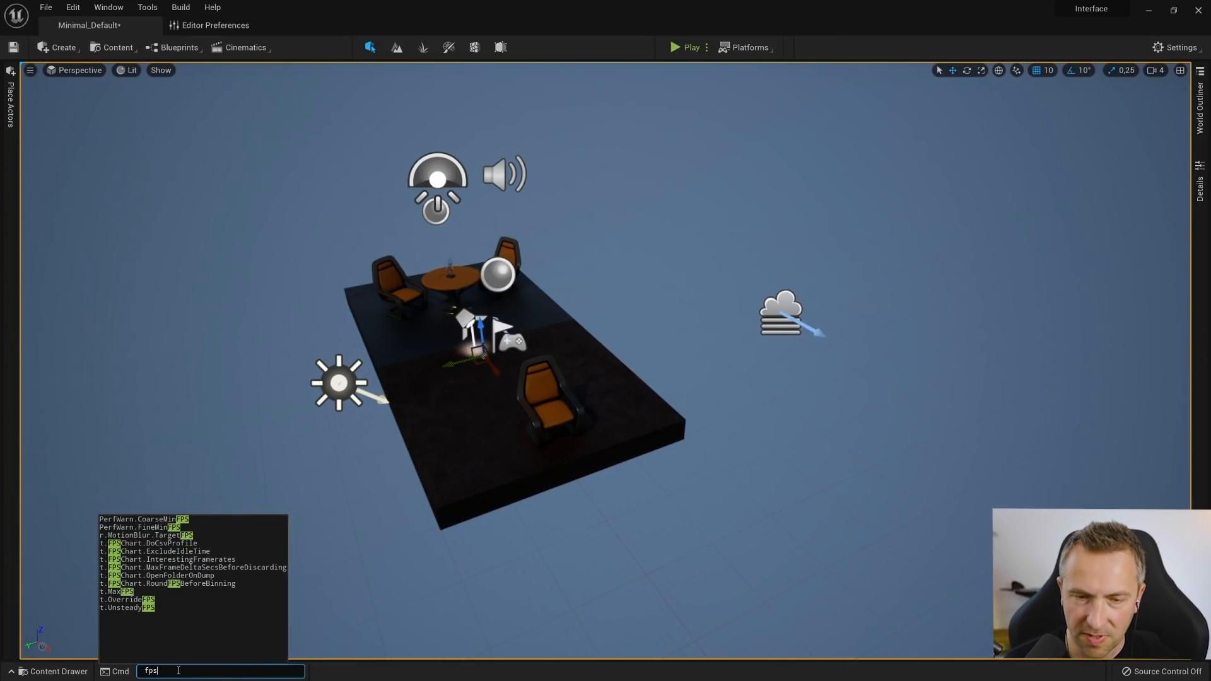
key("Up")
key("Up")
key("Up")
type("60")
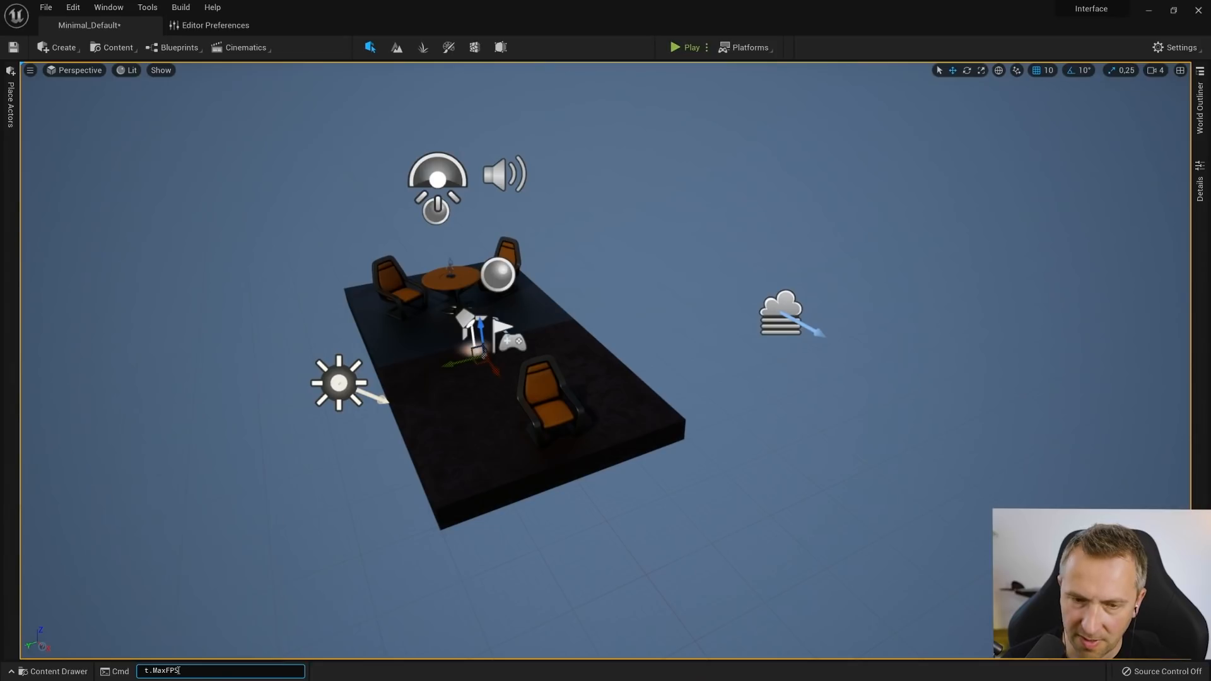
key("Return")
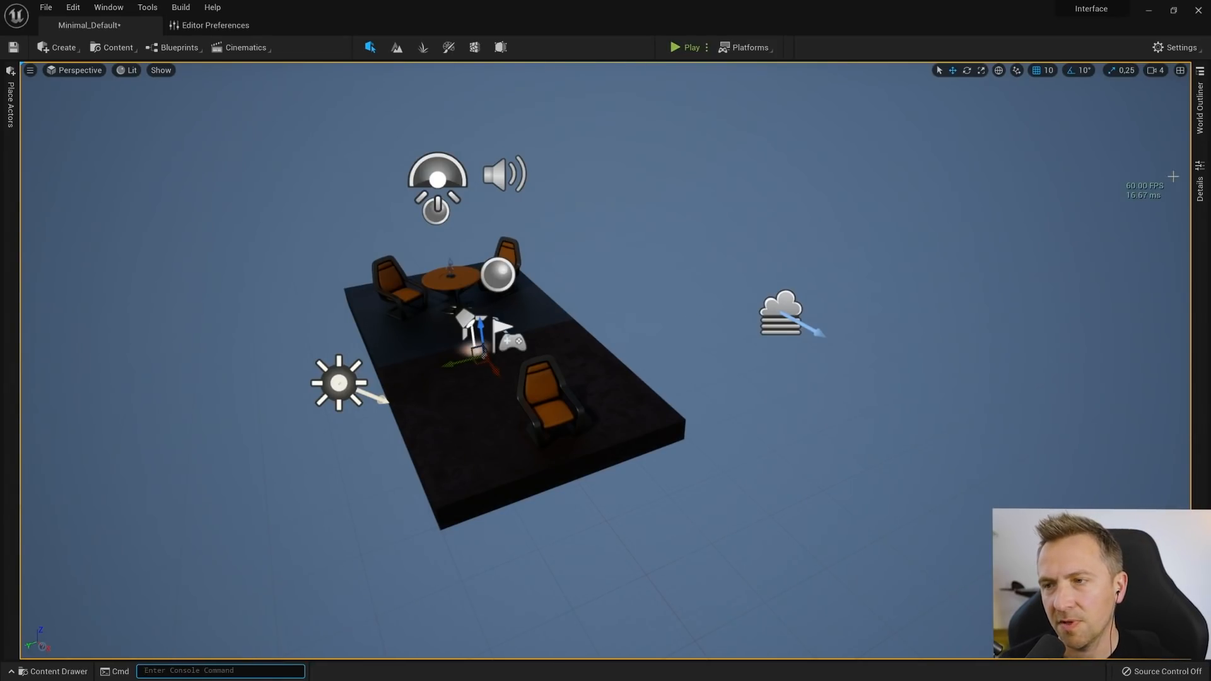
right_click_drag(761, 312, 725, 312)
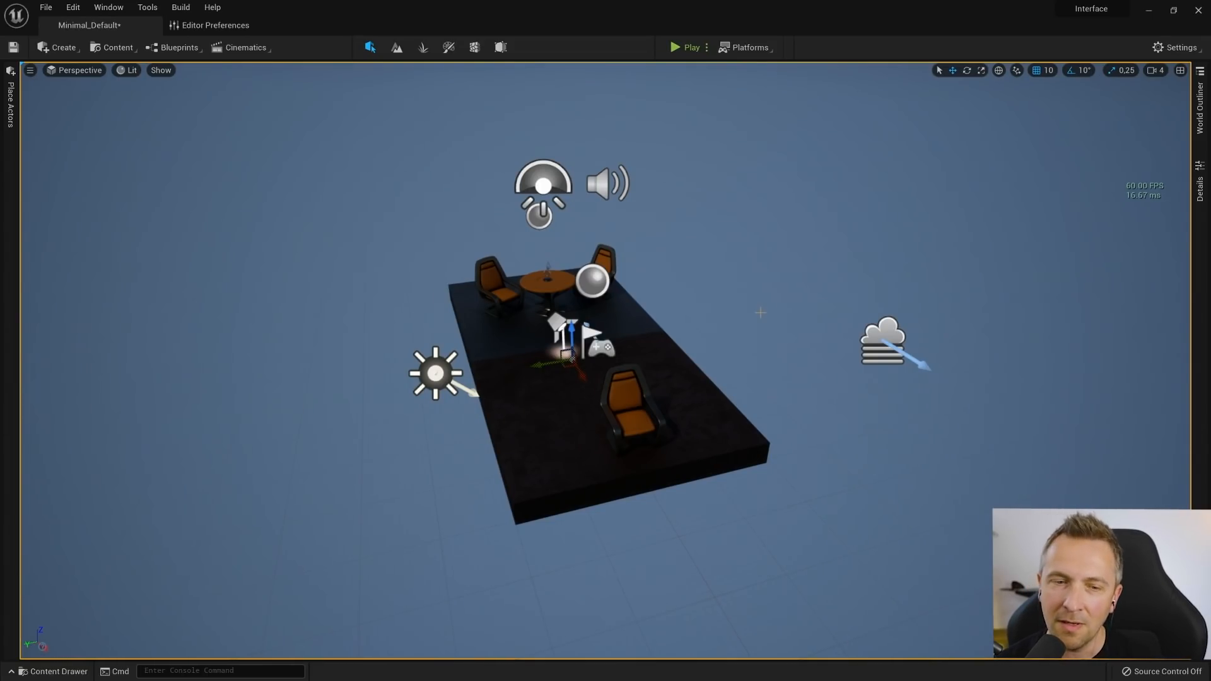
left_click(219, 671)
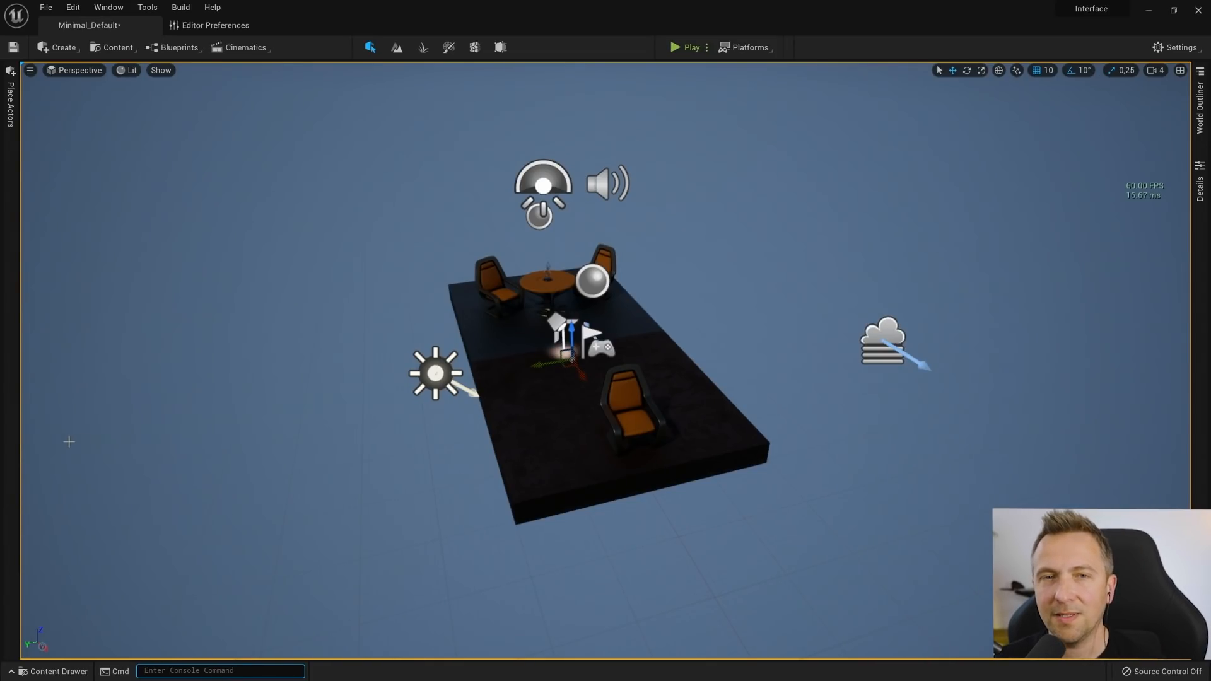
Close the open Editor Preferences and reopen them at the General - Appearance settings
left_click(211, 25)
left_click(275, 26)
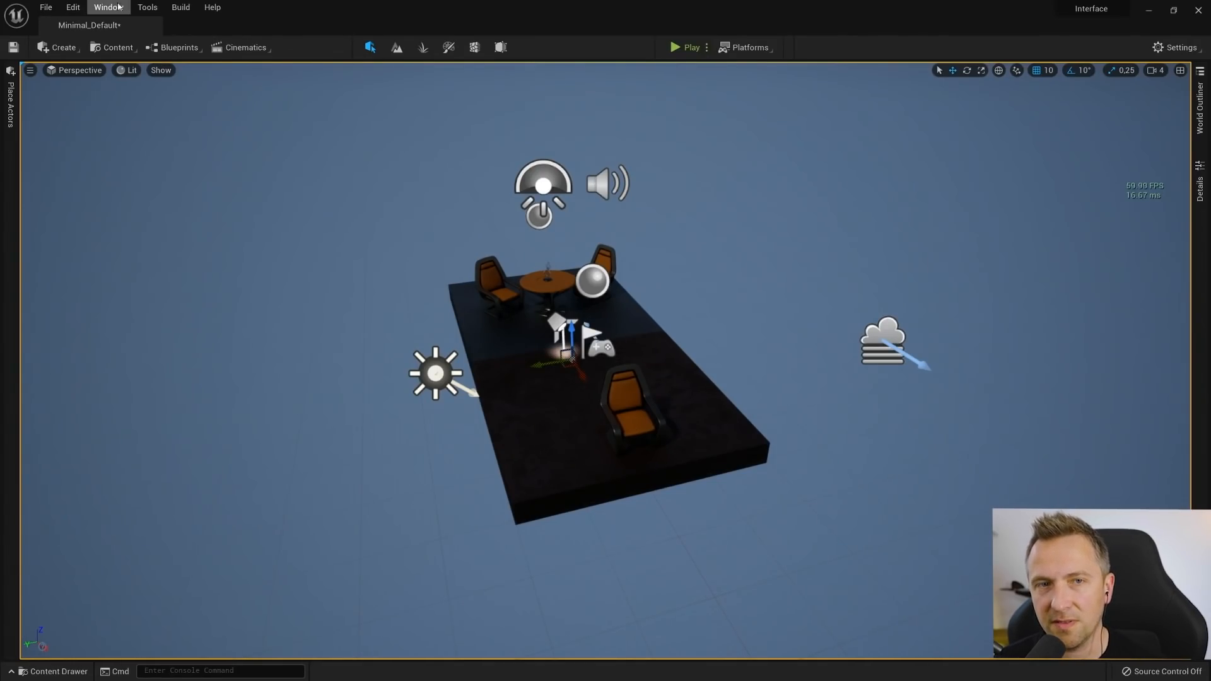
left_click(73, 7)
left_click(128, 170)
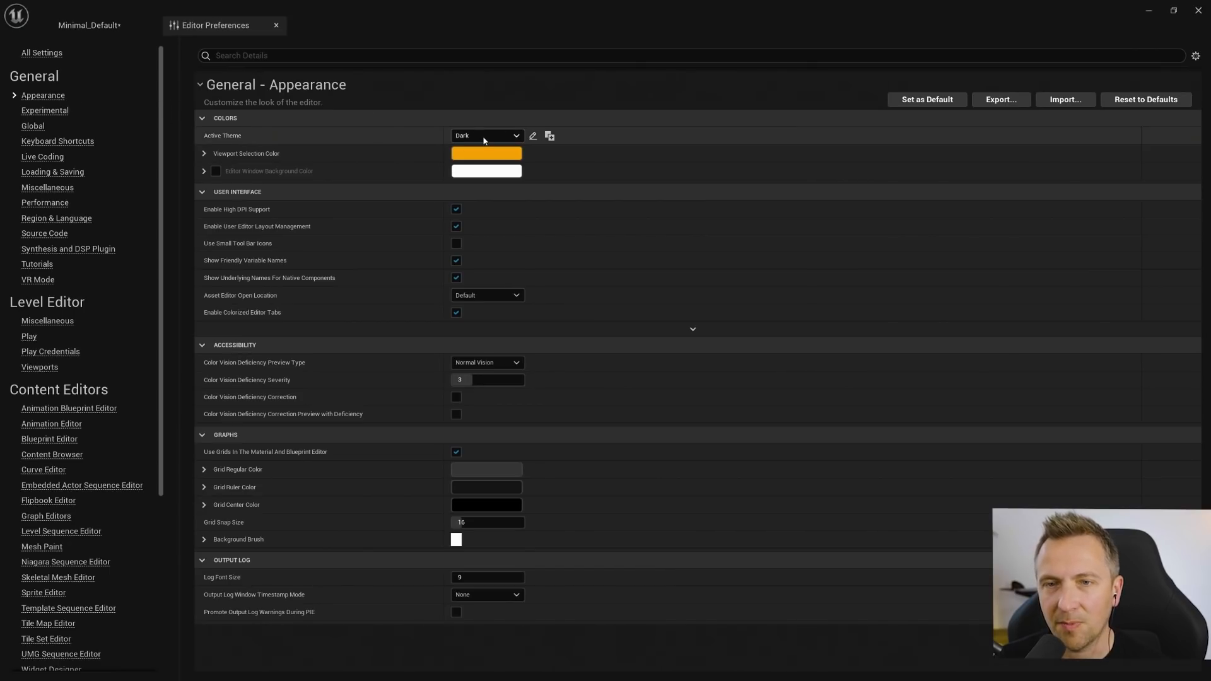
Duplicate the Dark theme, name the copy Green and save it in the engine's Themes folder
left_click(549, 136)
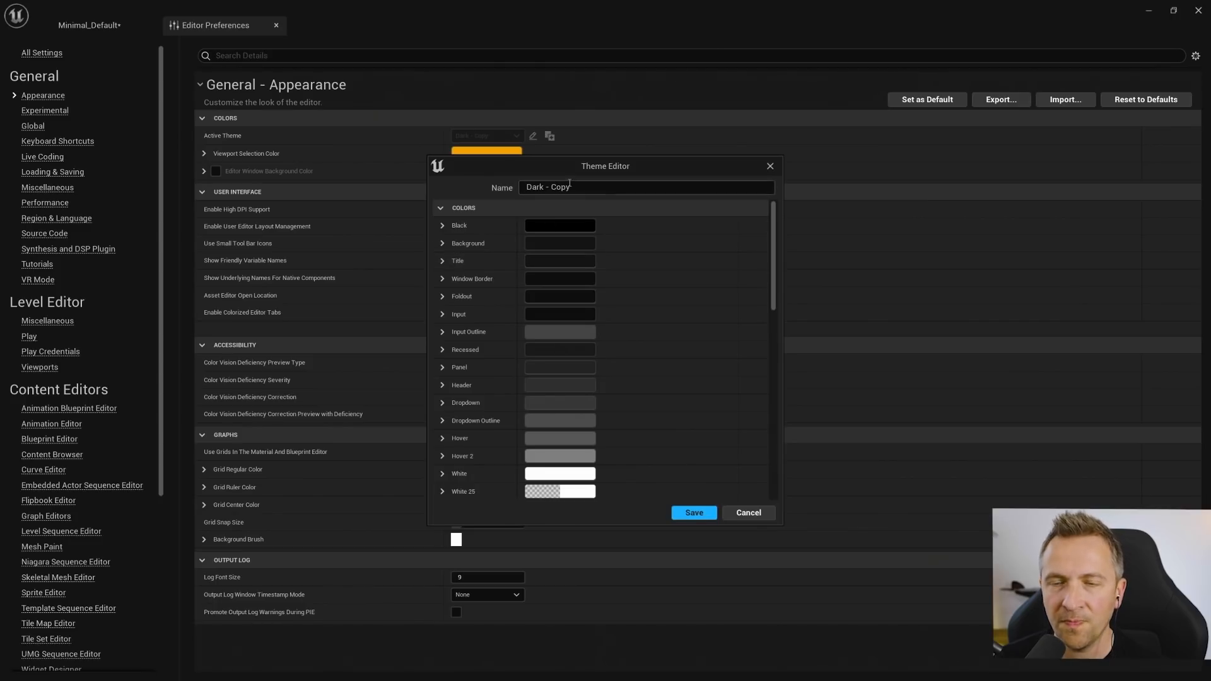
key("ctrl+a")
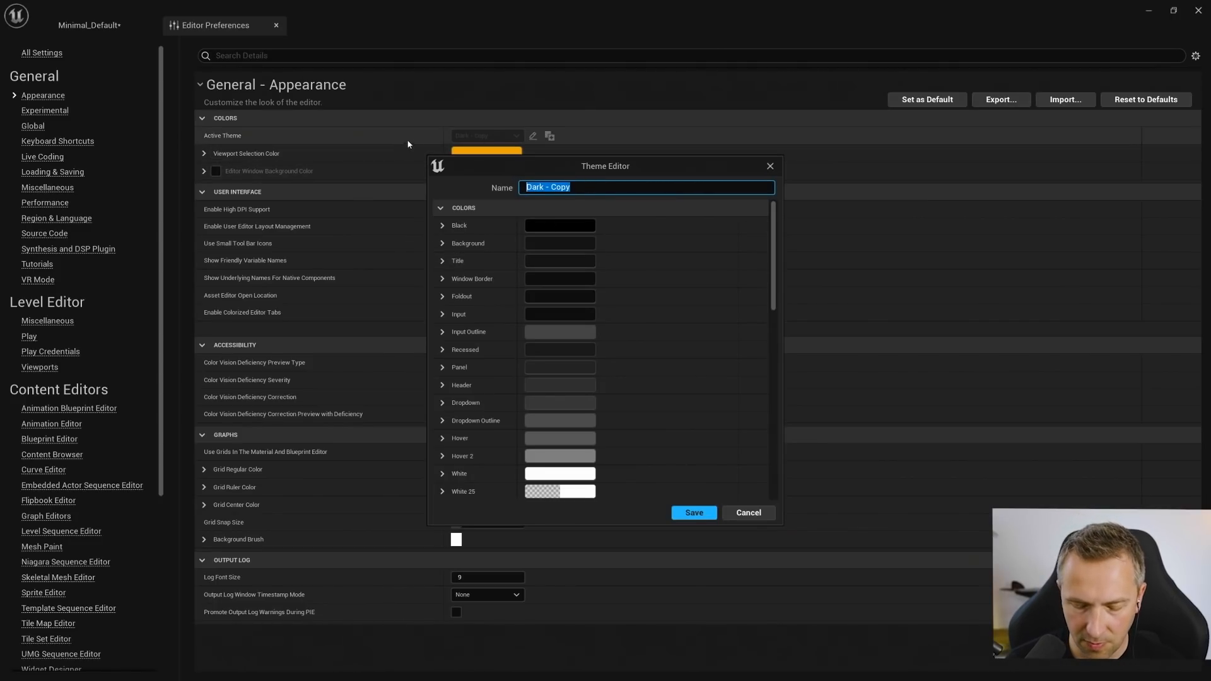
type("Gree,n")
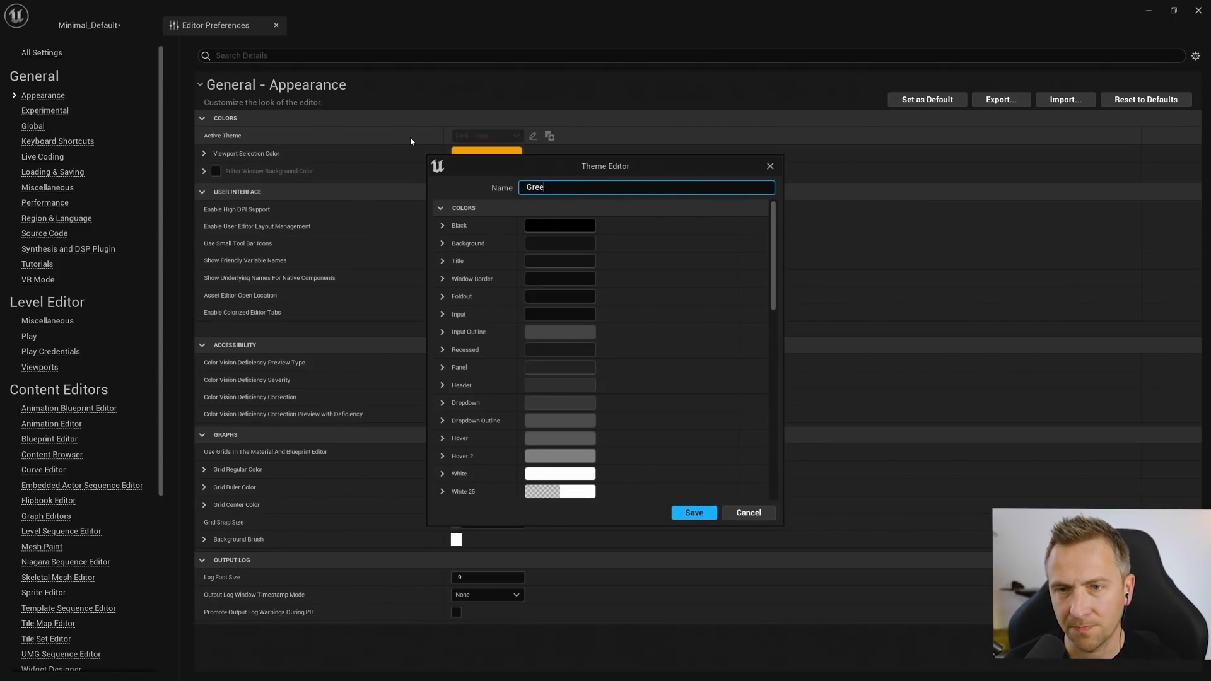
key("BackSpace")
key("BackSpace")
type("n")
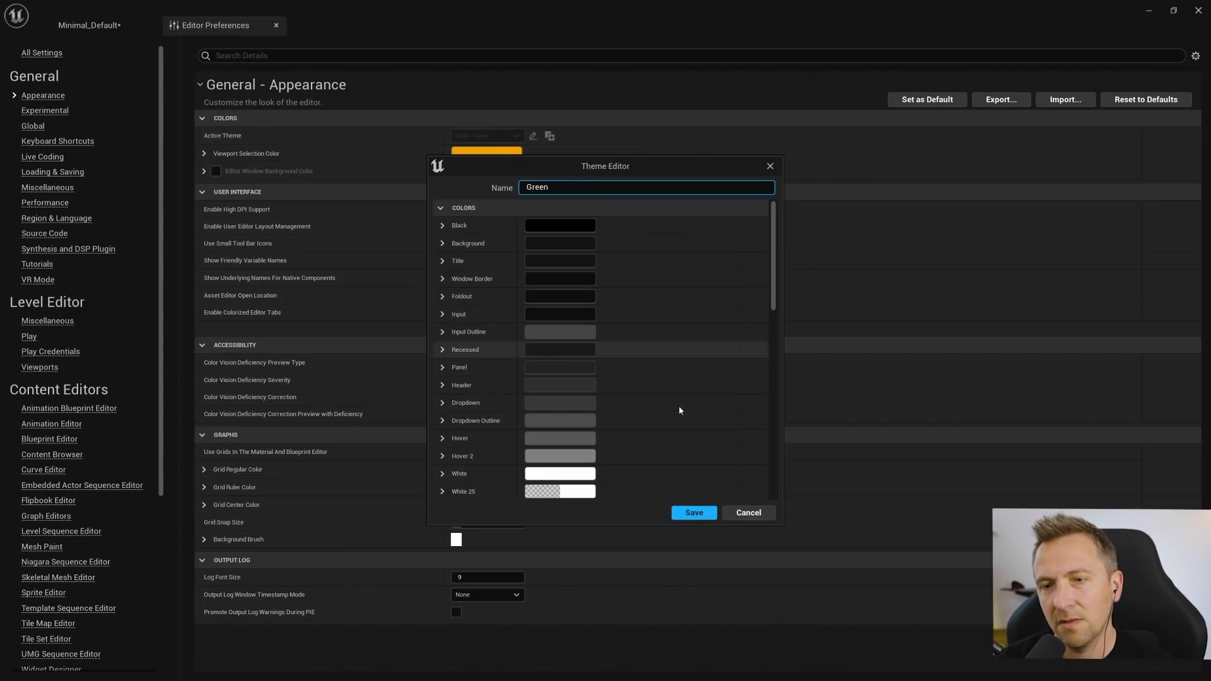
left_click(694, 512)
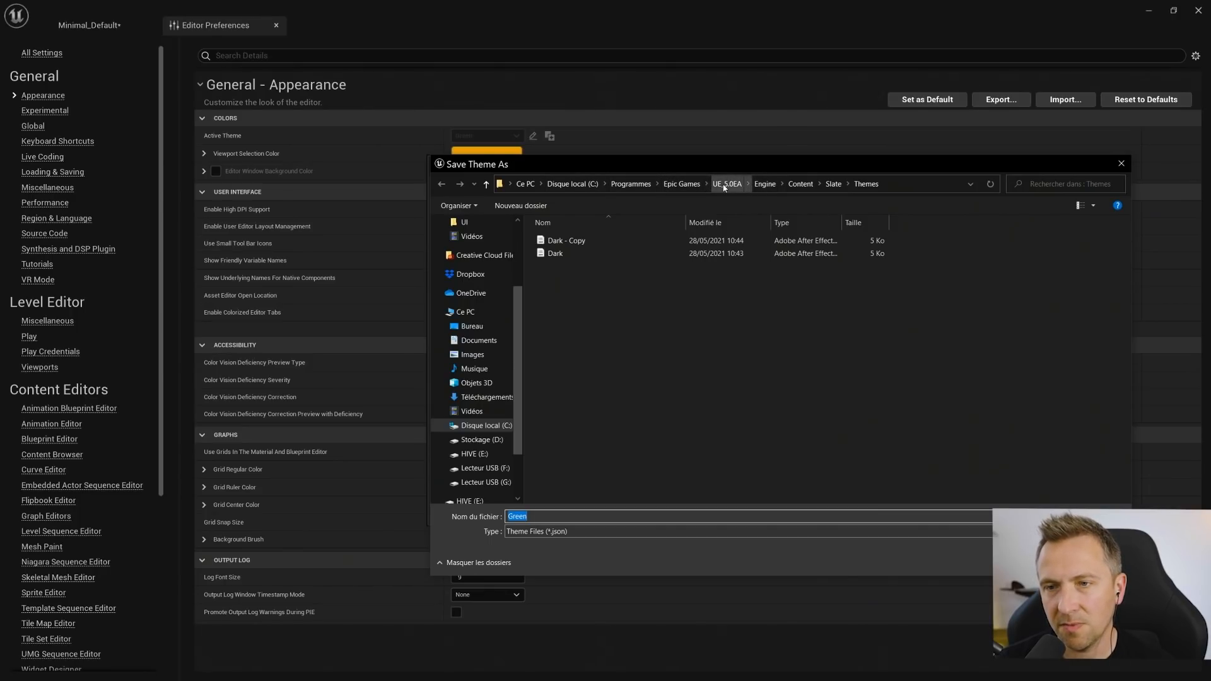
key("Return")
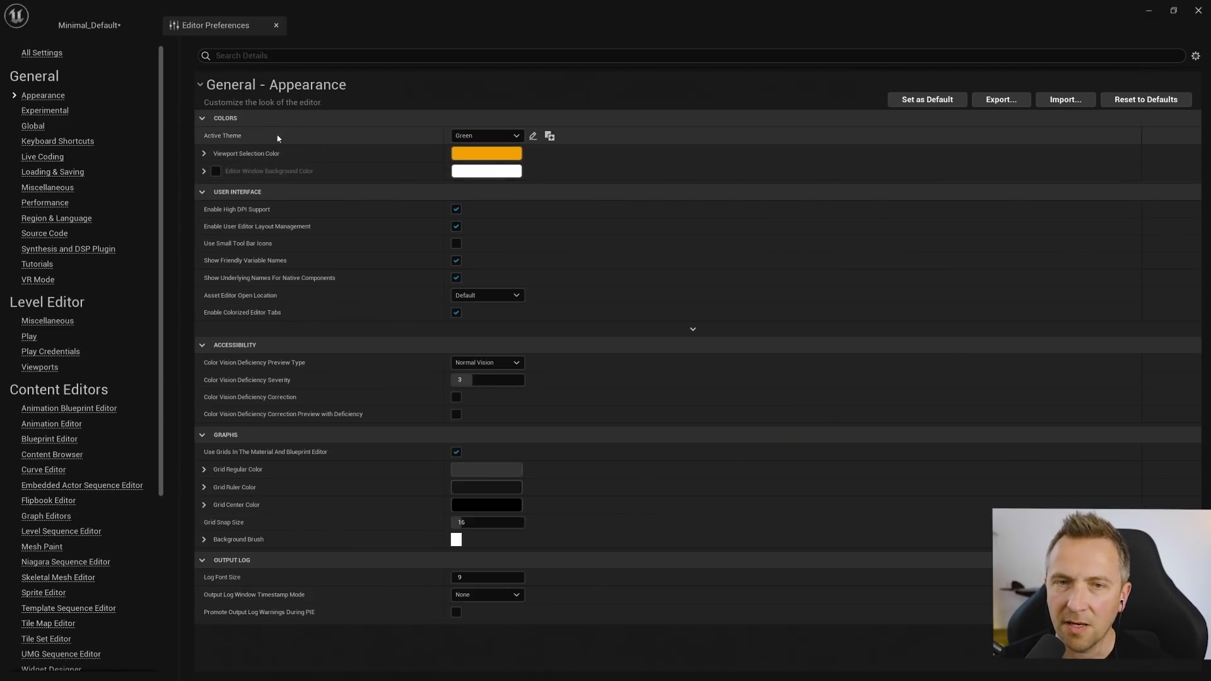
Try a bright green Background color (Hex sRGB 60F600) for the Green theme and cancel the theme edit
left_click(204, 153)
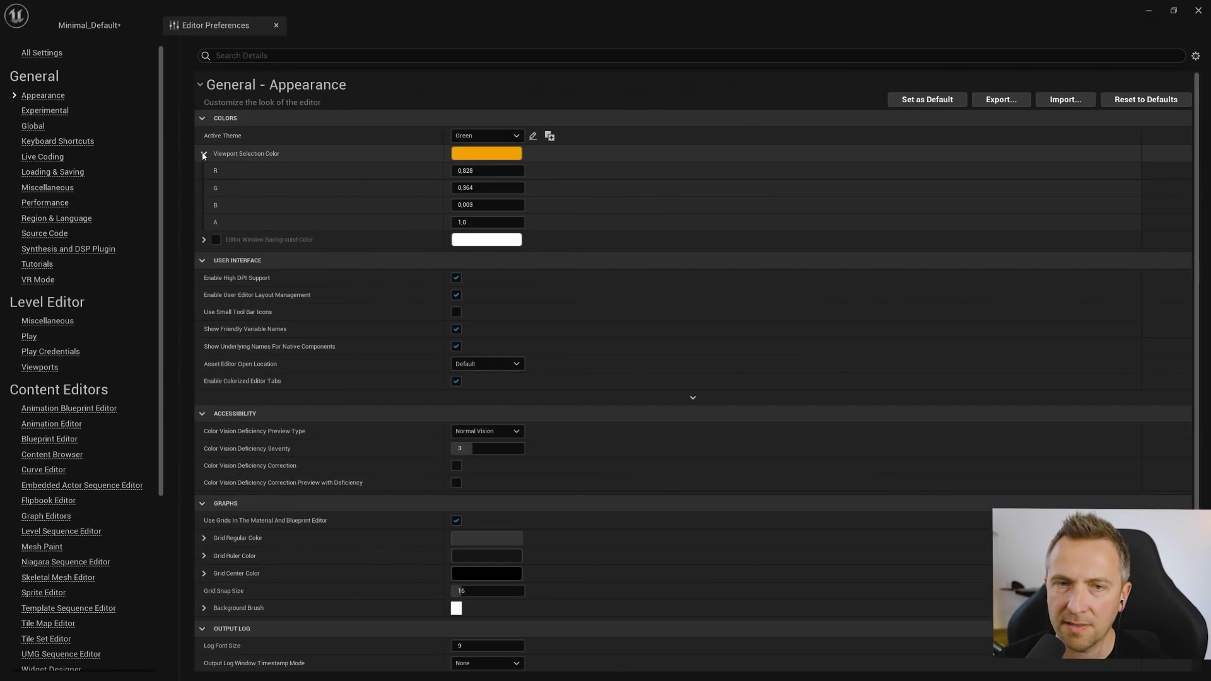
left_click(533, 137)
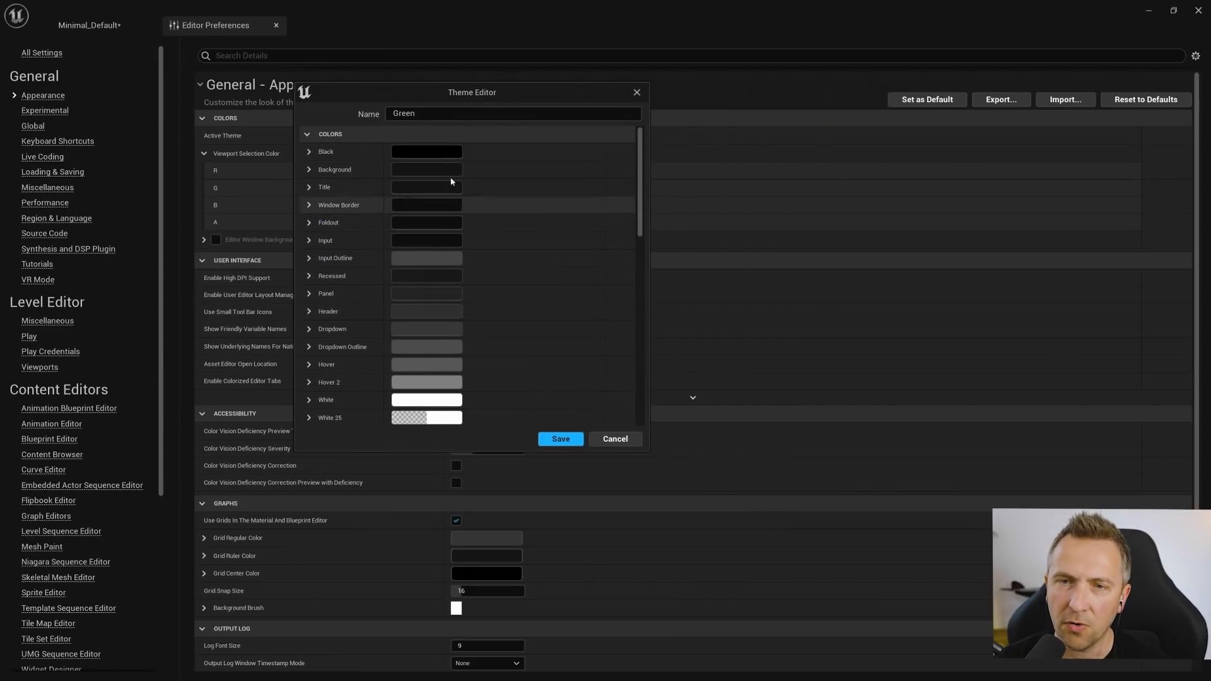
left_click(419, 169)
left_click_drag(492, 296, 463, 338)
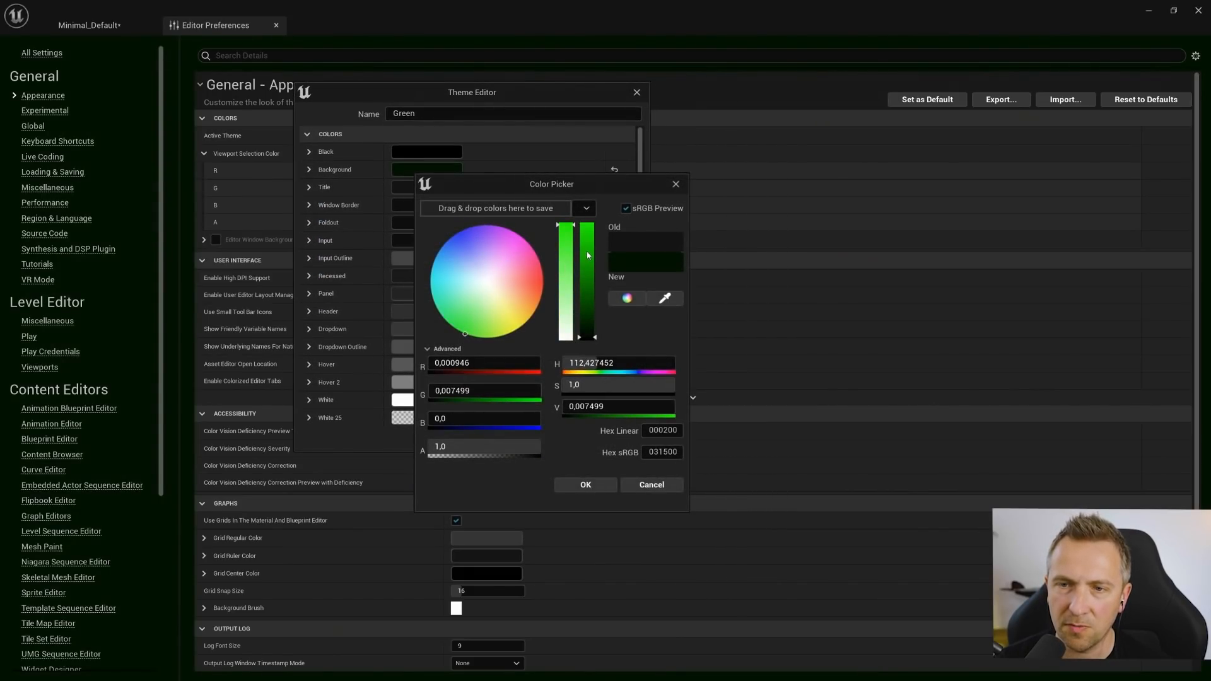
left_click_drag(588, 255, 587, 234)
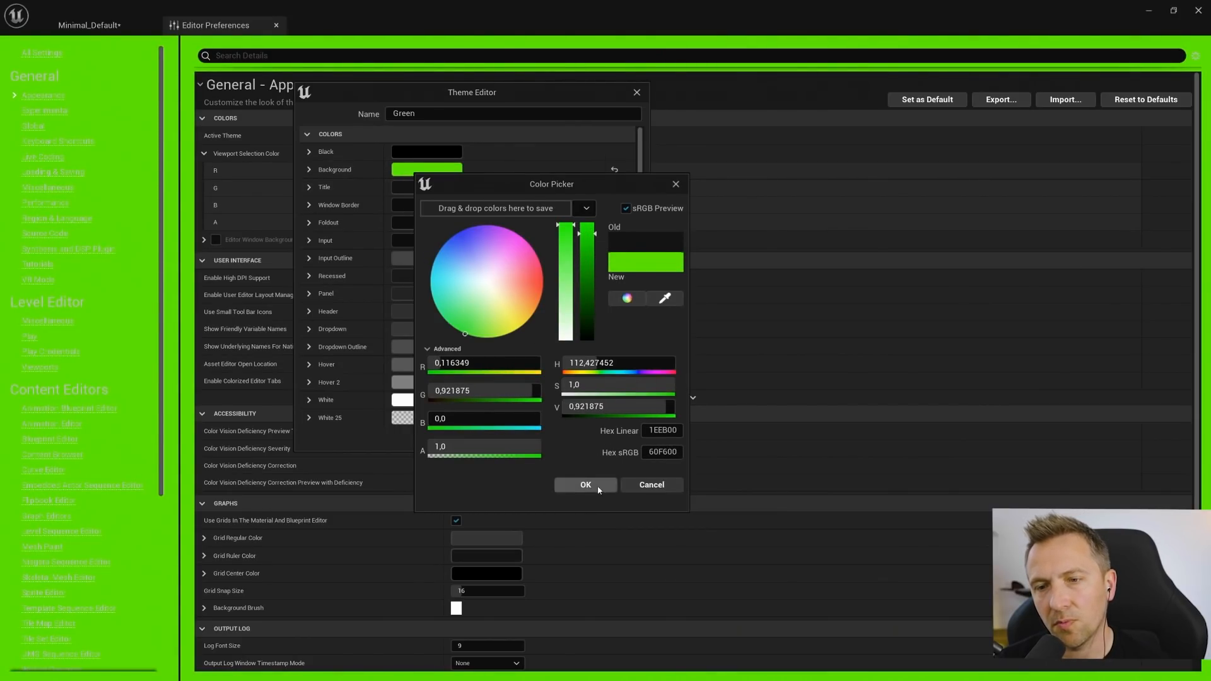
left_click(651, 484)
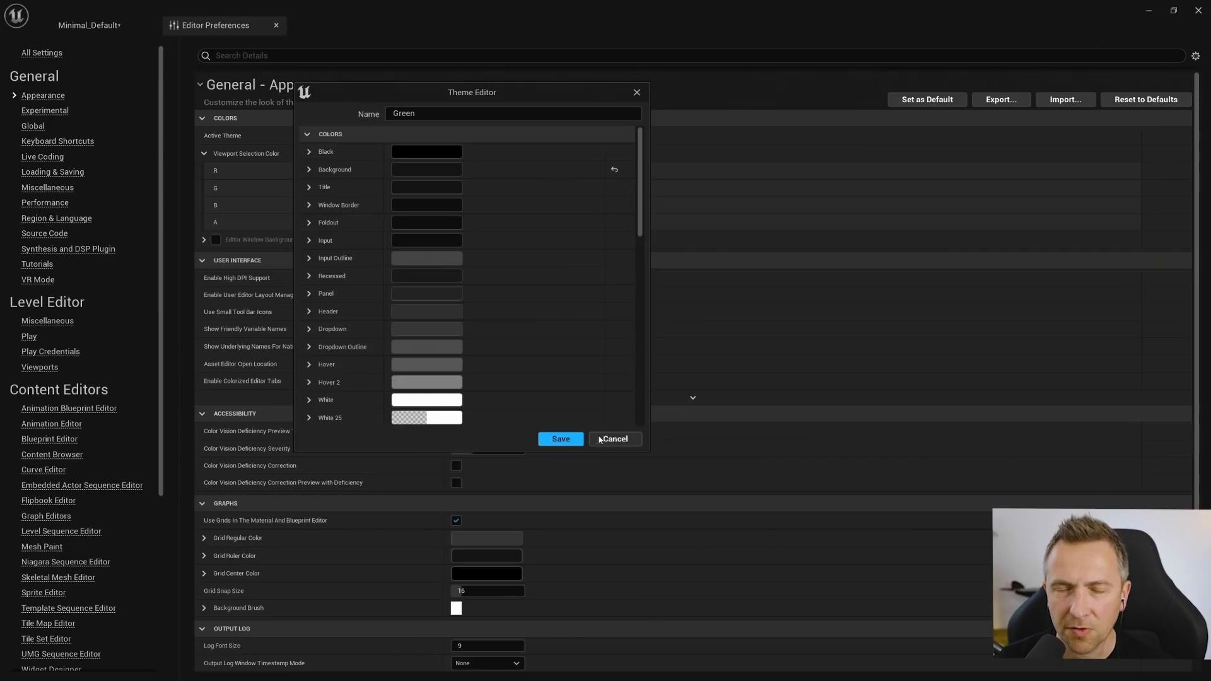
left_click(600, 439)
Preview the other custom theme, then restore Dark as the active theme and close Editor Preferences
left_click(486, 136)
left_click(498, 158)
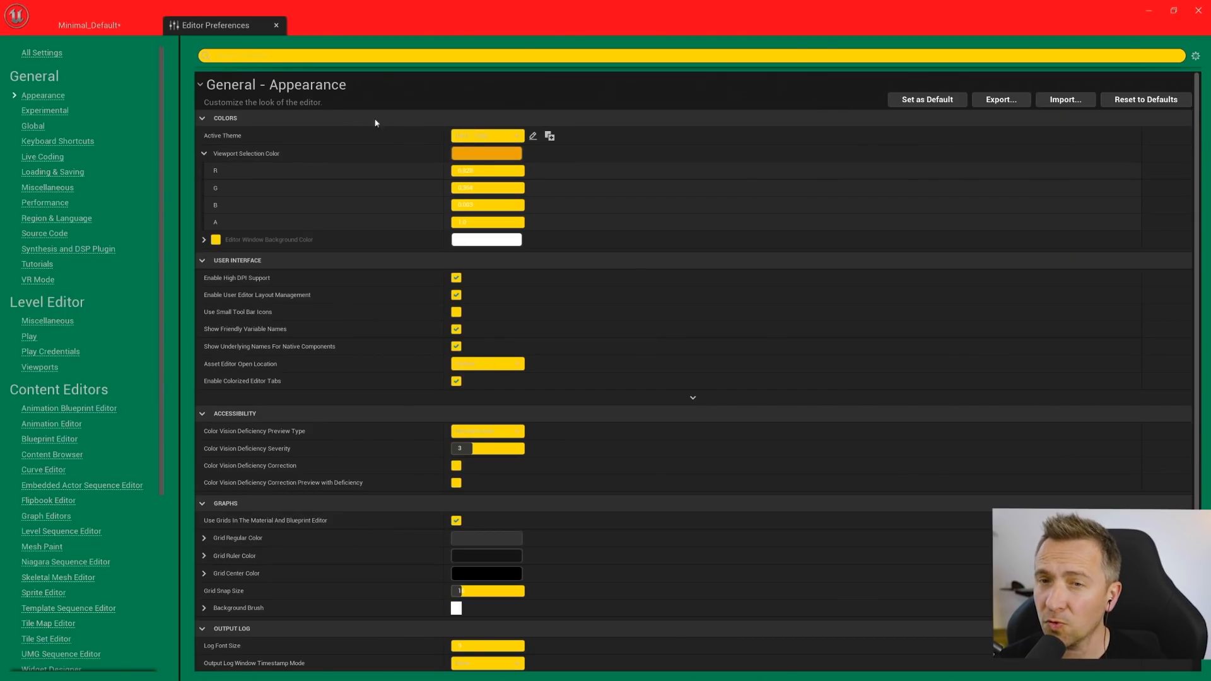
left_click(509, 140)
left_click(479, 158)
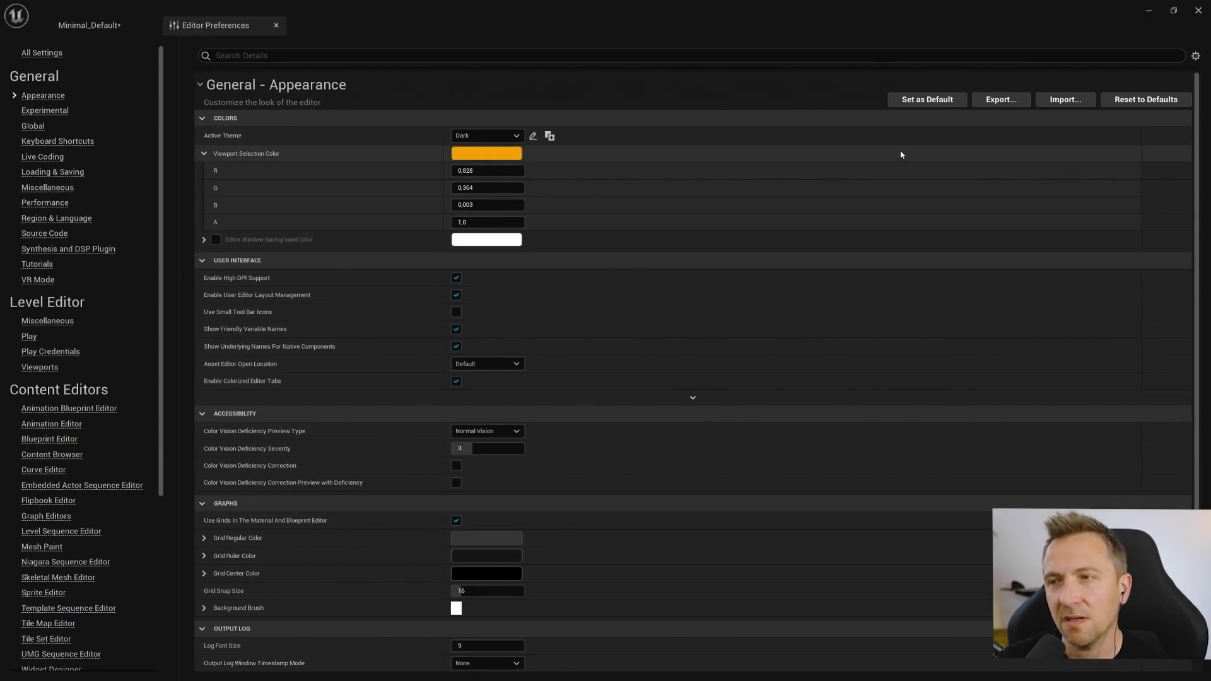
left_click(276, 25)
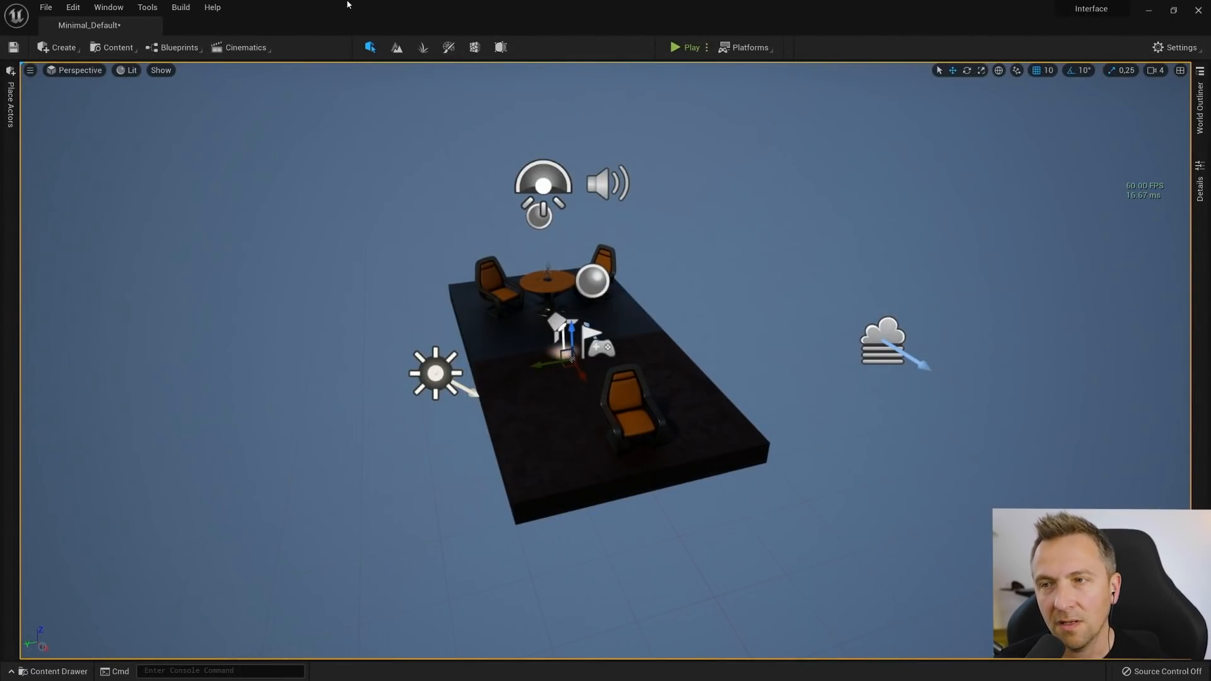